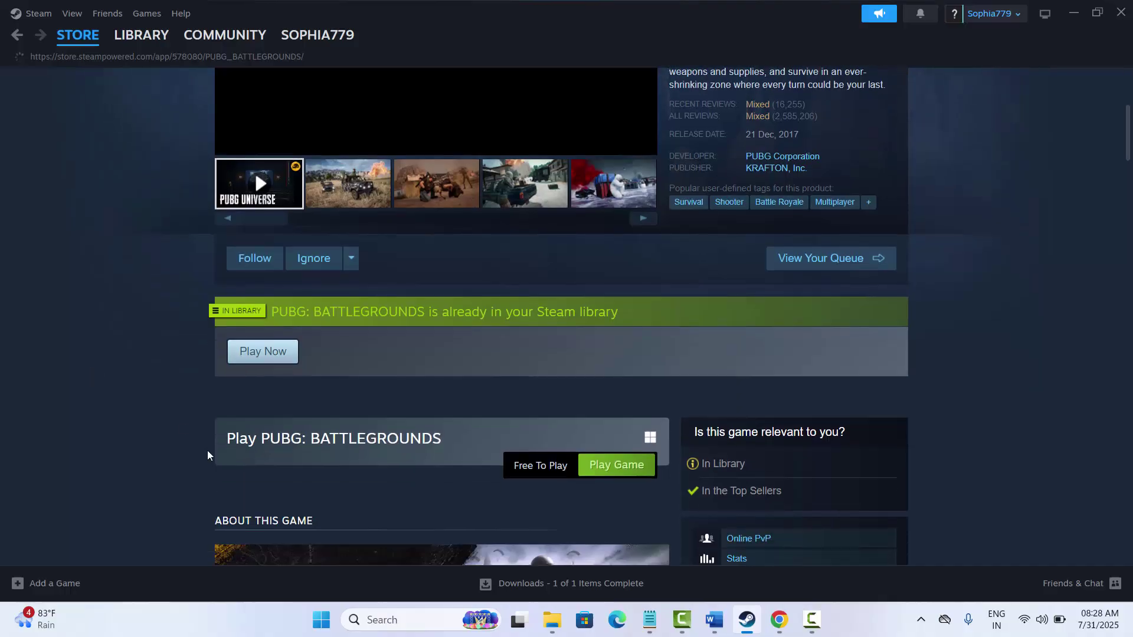
Step: Examine the minimum and recommended system requirements on the PUBG: BATTLEGROUNDS store page
scroll(208, 452, "down", 4)
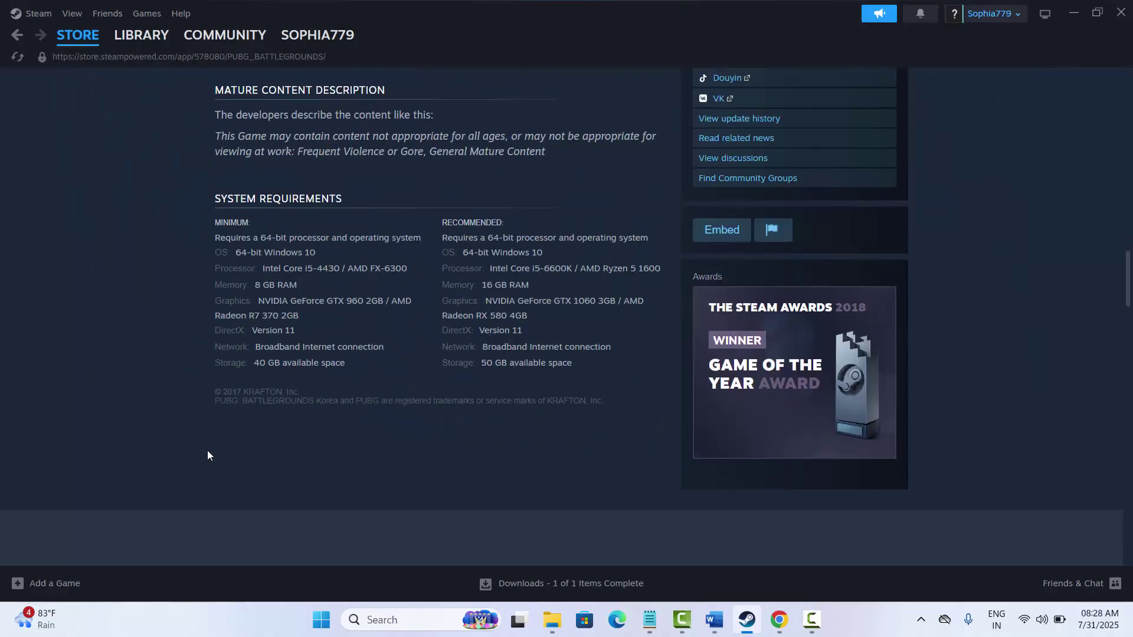
scroll(228, 295, "up", 4)
scroll(201, 444, "down", 2)
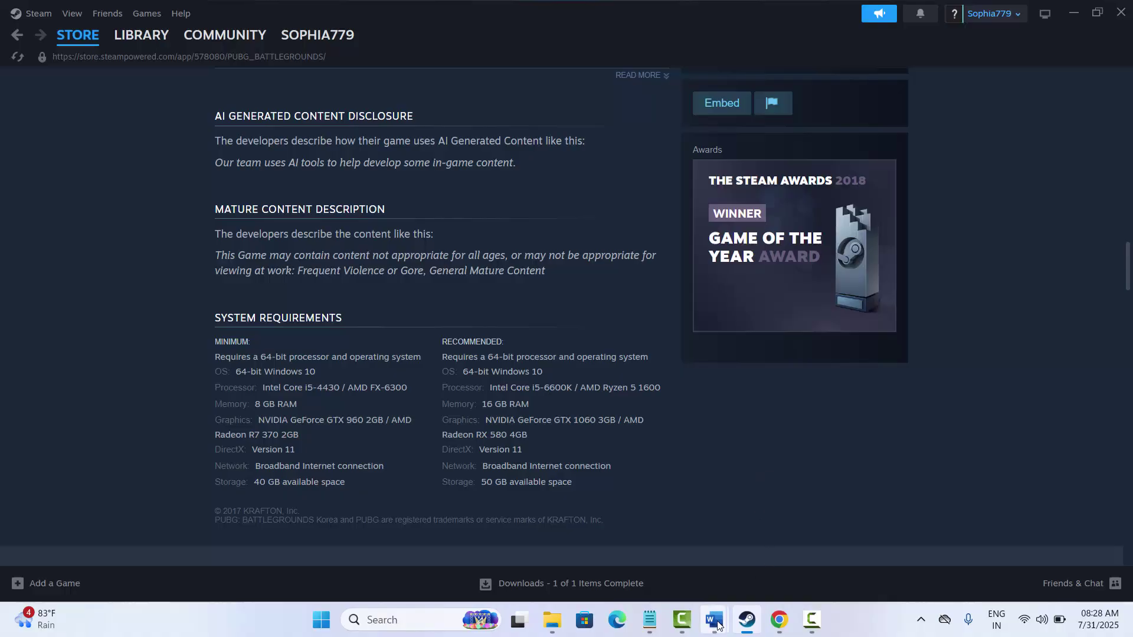
Step: Check the list of troubleshooting methods in the Word document Document1, and return to Steam
mouse_move(715, 620)
left_click(763, 554)
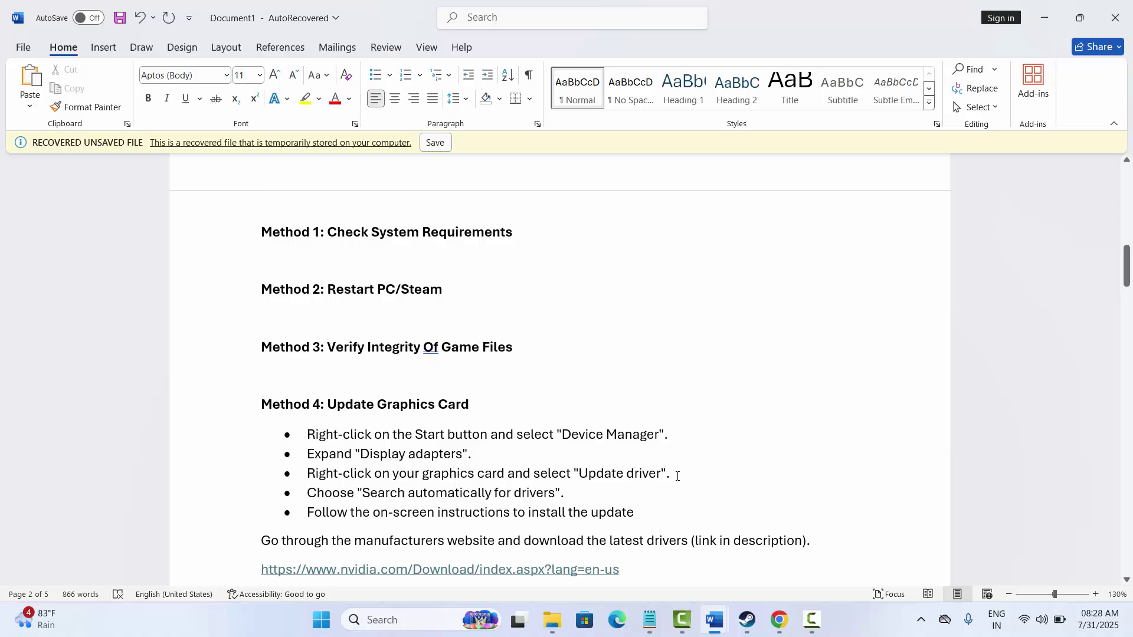
left_click(747, 620)
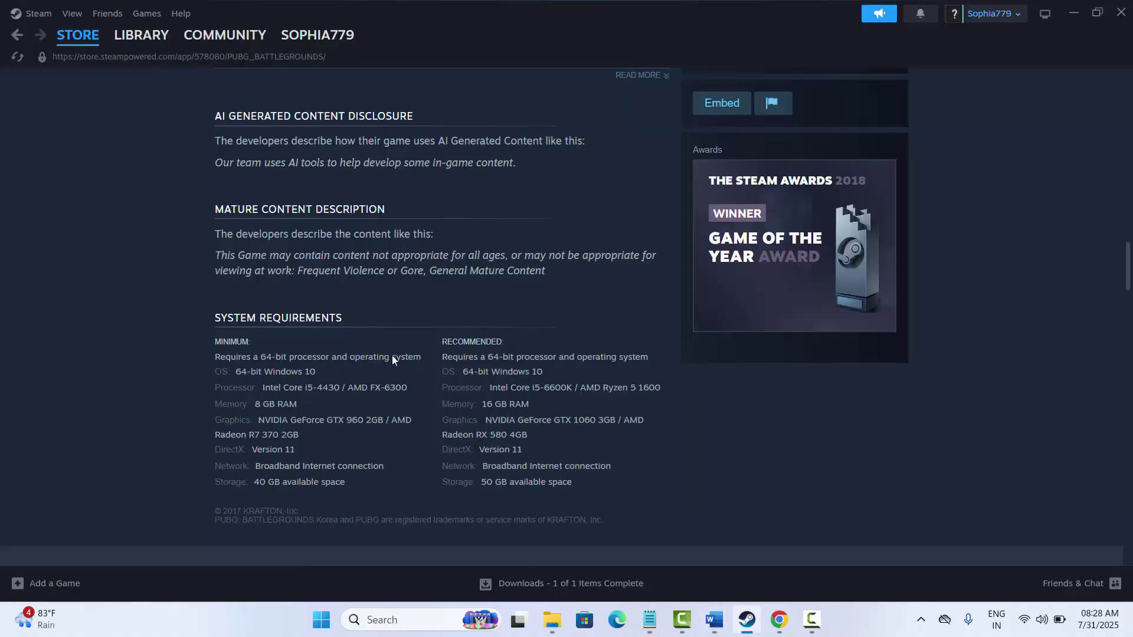
Step: View the Exit option in Steam and the Restart option in Windows, closing both without choosing either
left_click(39, 22)
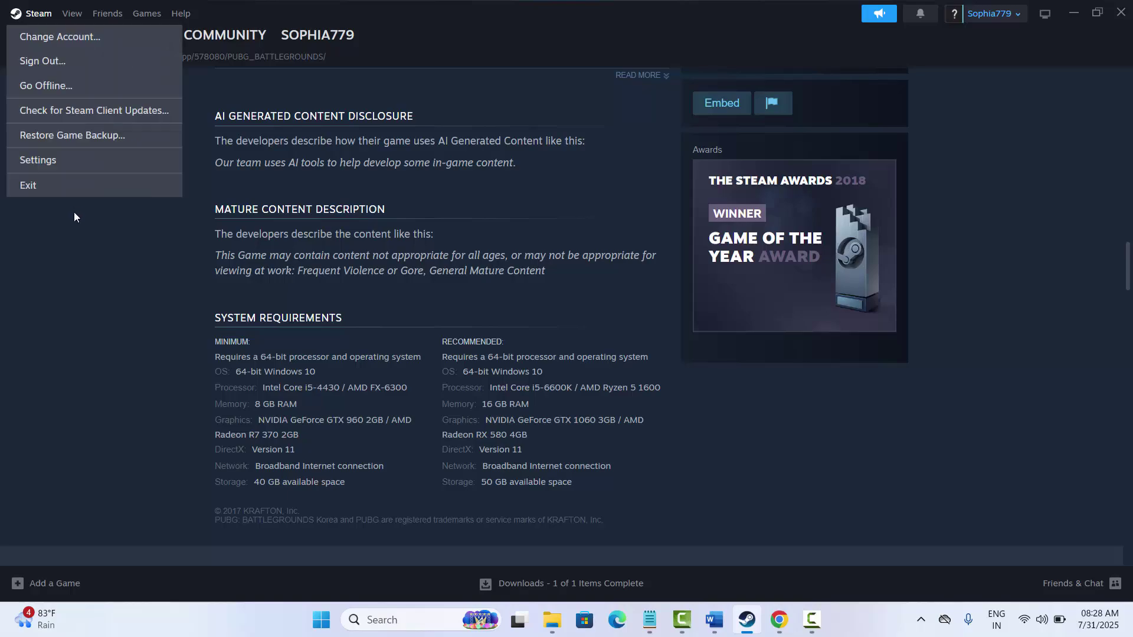
left_click(154, 319)
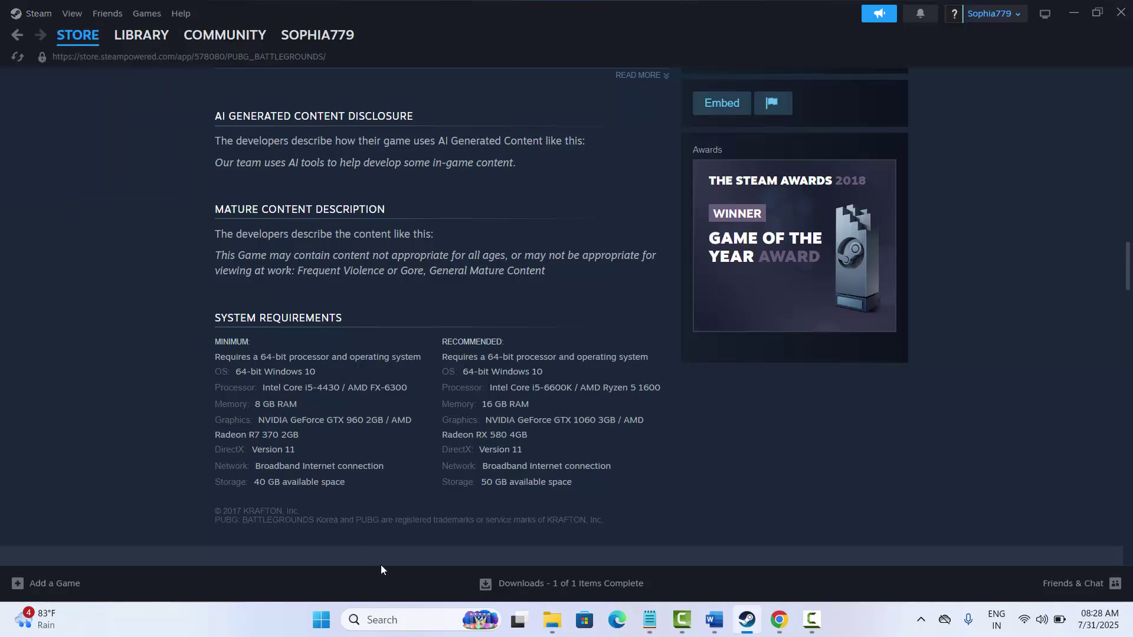
left_click(319, 623)
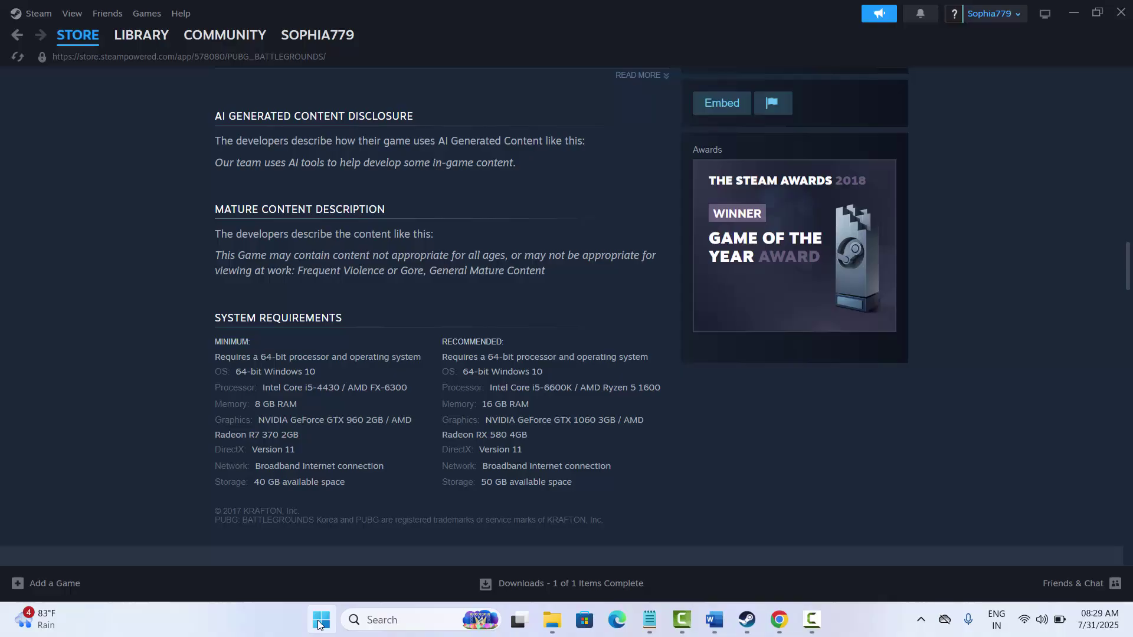
left_click(323, 617)
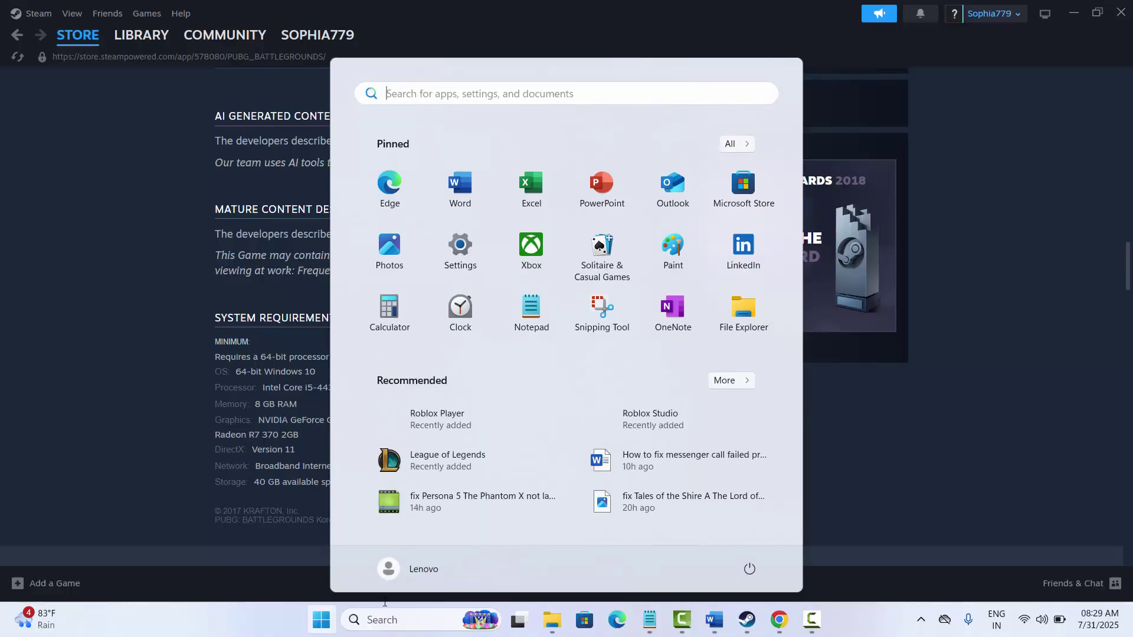
left_click(751, 570)
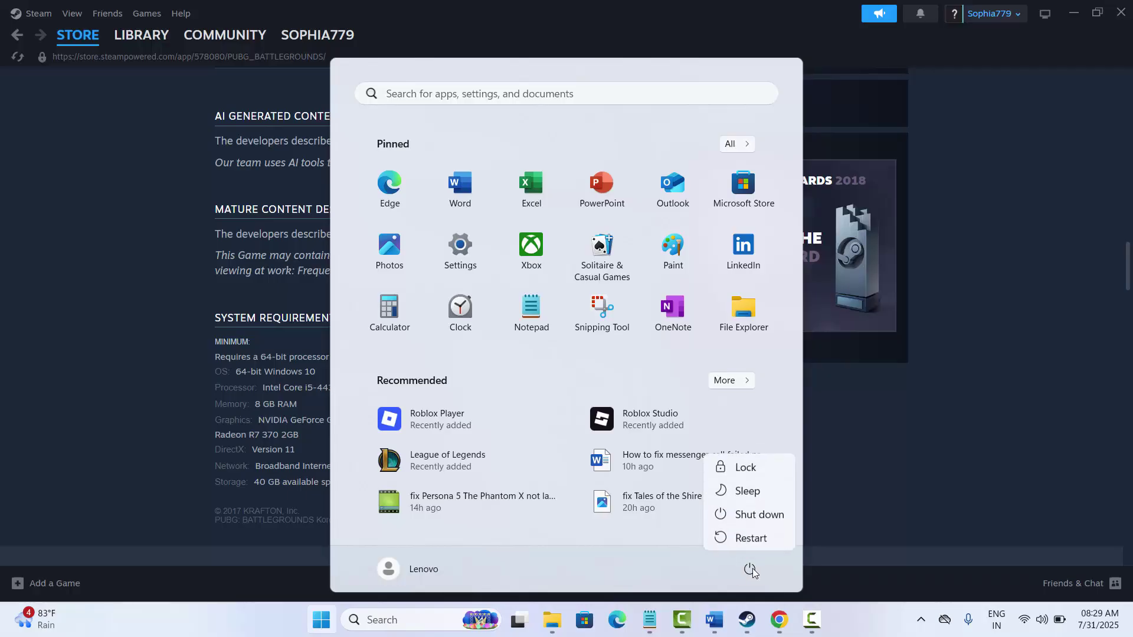
left_click(940, 423)
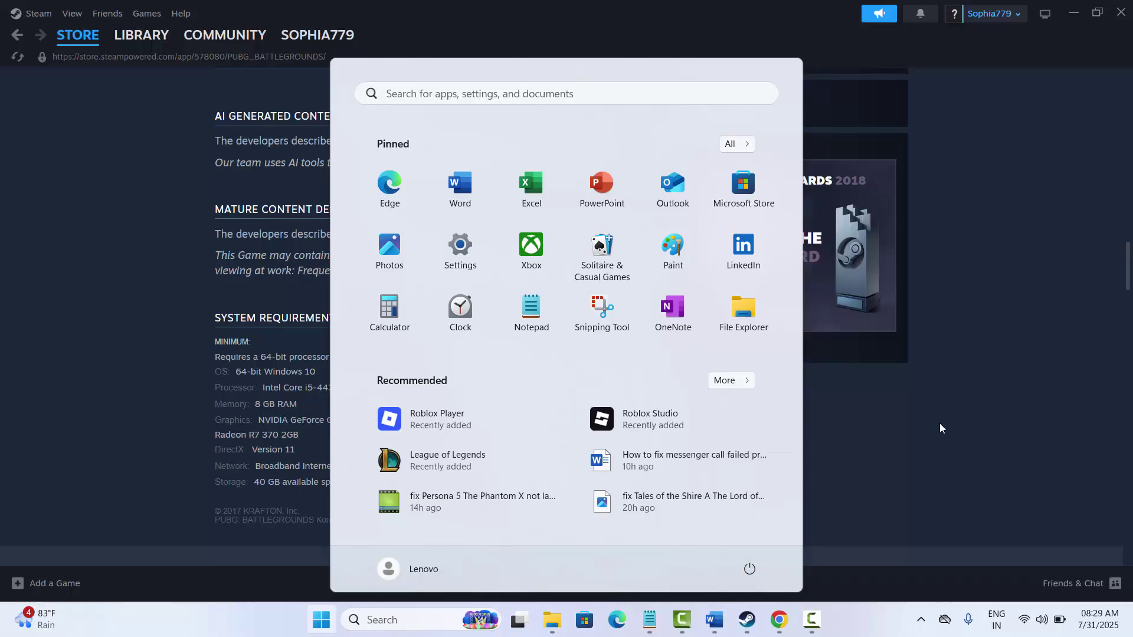
left_click(887, 441)
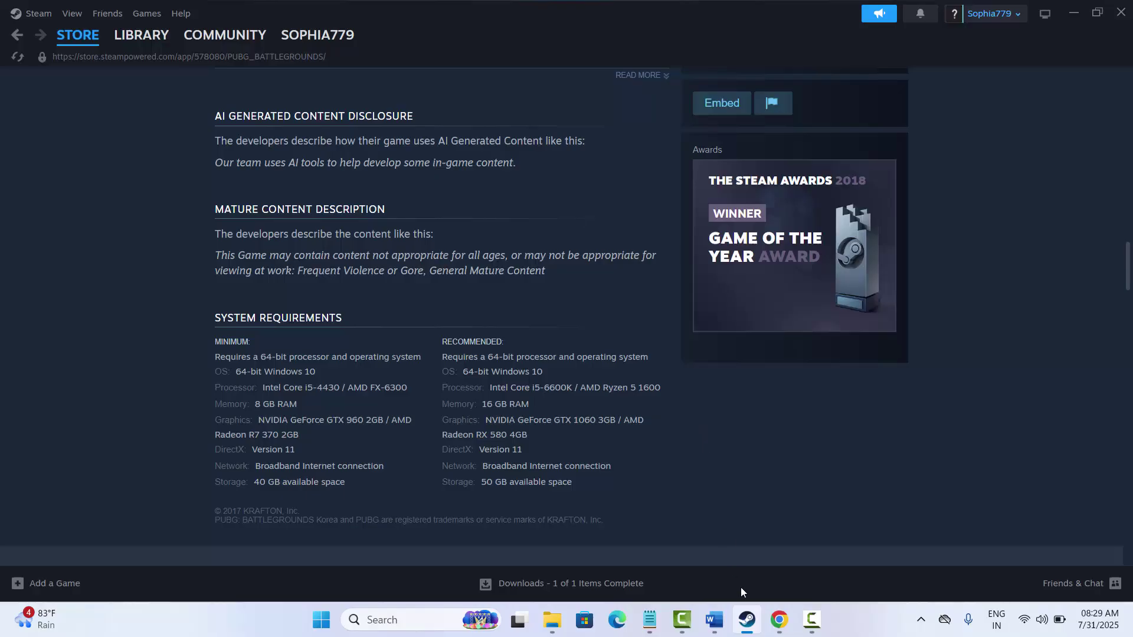
Step: Consult the Word notes for Method 3 on verifying game files, and switch back to Steam
mouse_move(714, 619)
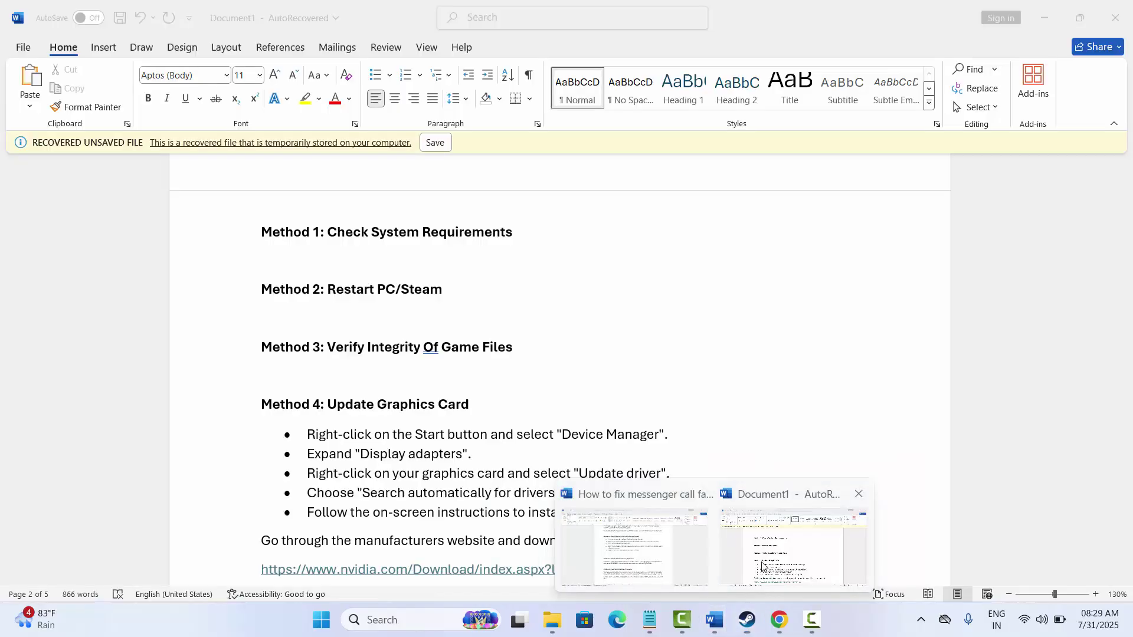
left_click(762, 567)
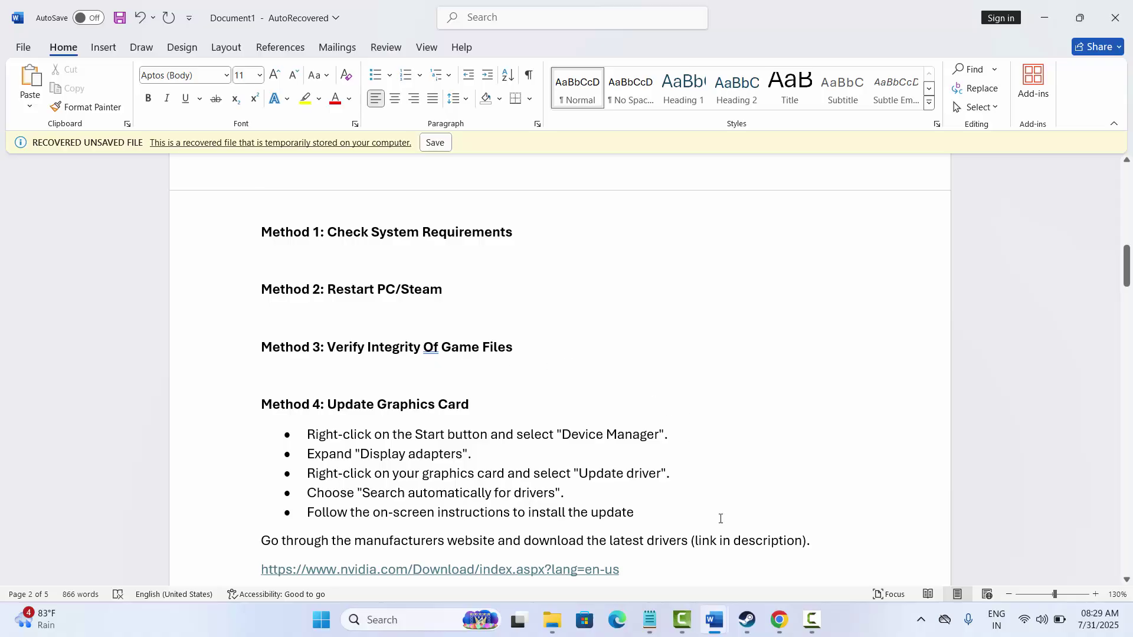
left_click(748, 620)
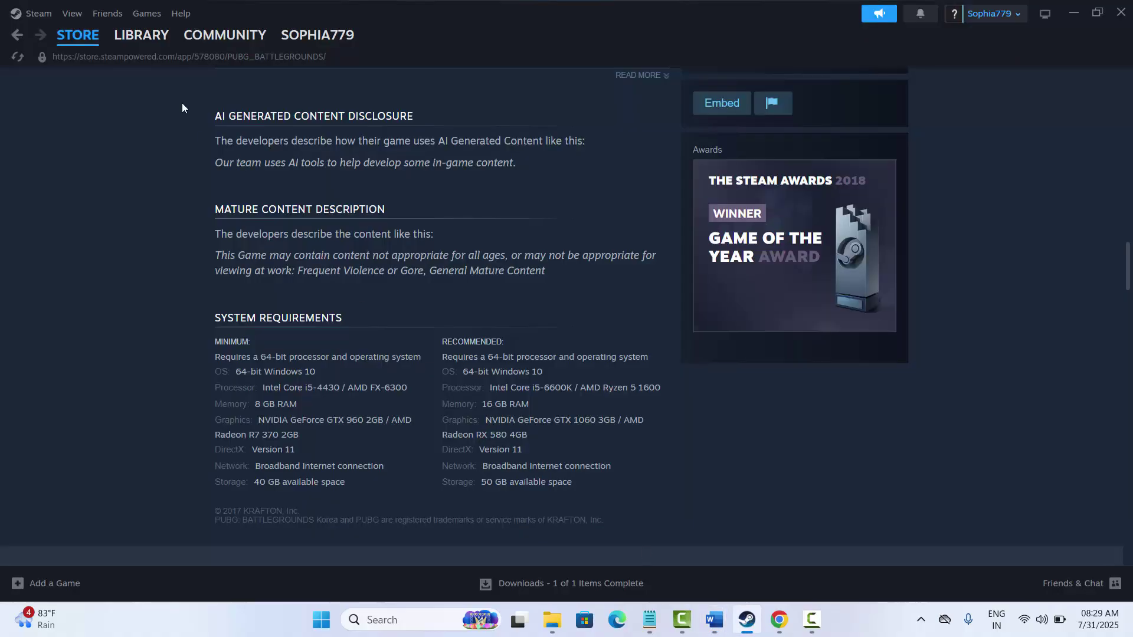
Step: View the file integrity verification option in the Installed Files properties of PUBG: BATTLEGROUNDS, and close the properties
left_click(136, 37)
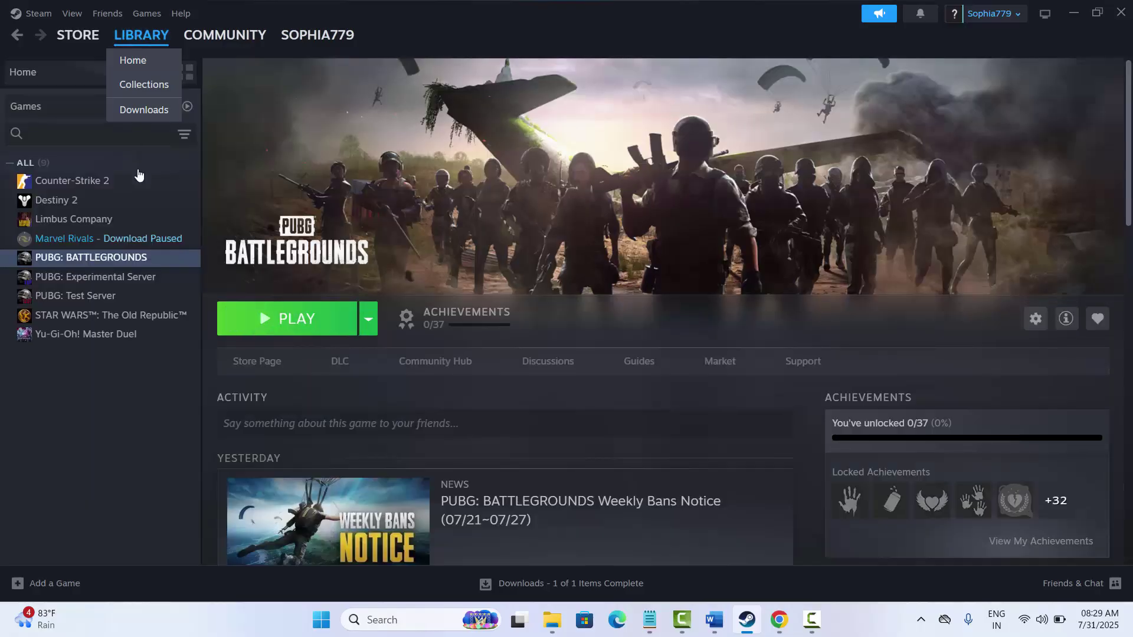
right_click(124, 262)
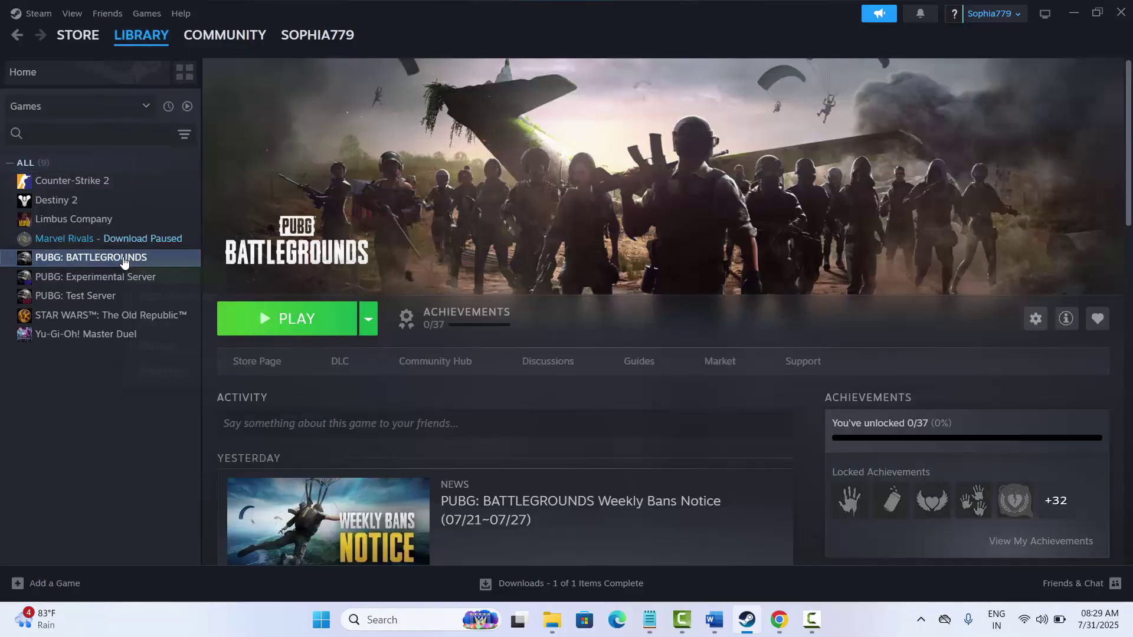
left_click(161, 373)
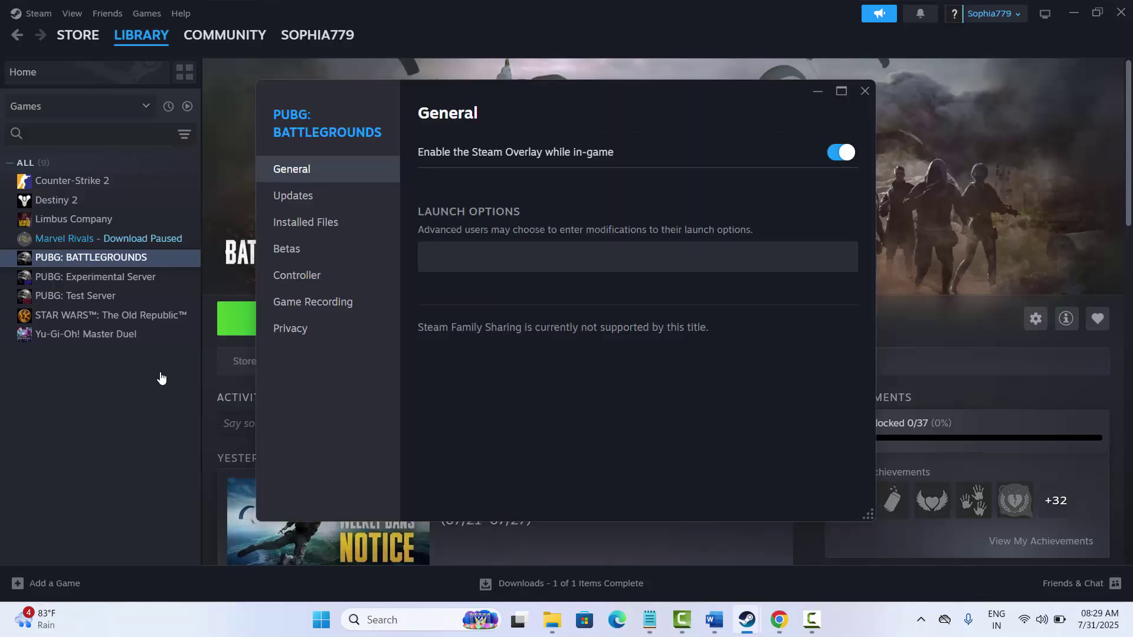
left_click(308, 227)
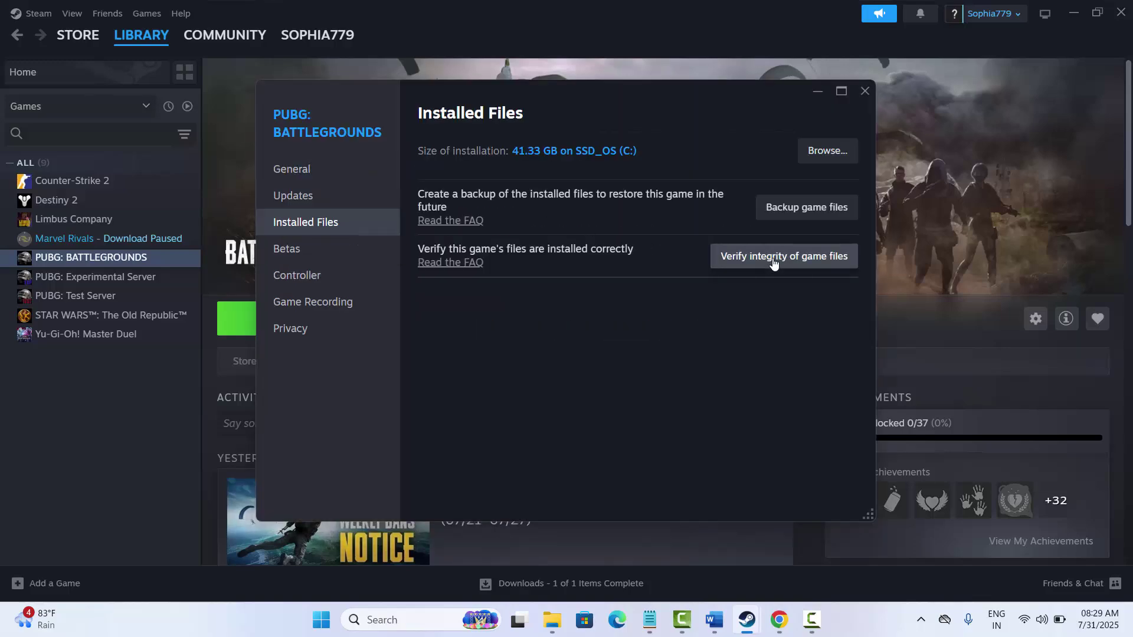
left_click(862, 93)
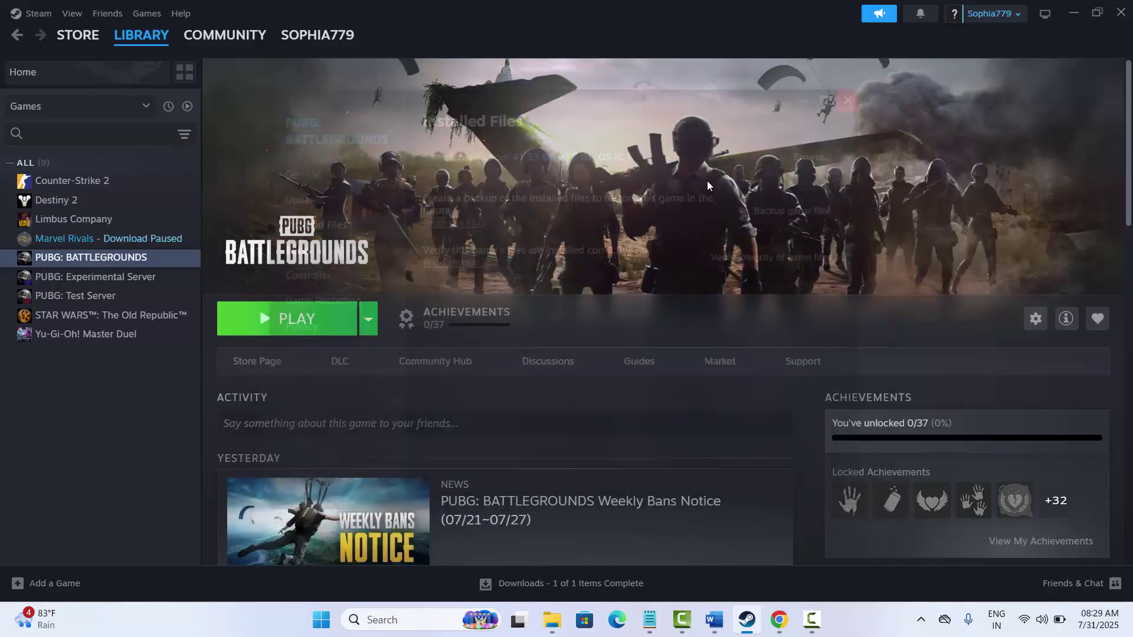
Step: Switch to Word and read the Method 4 instructions and manufacturer links for updating the graphics card
left_click(746, 614)
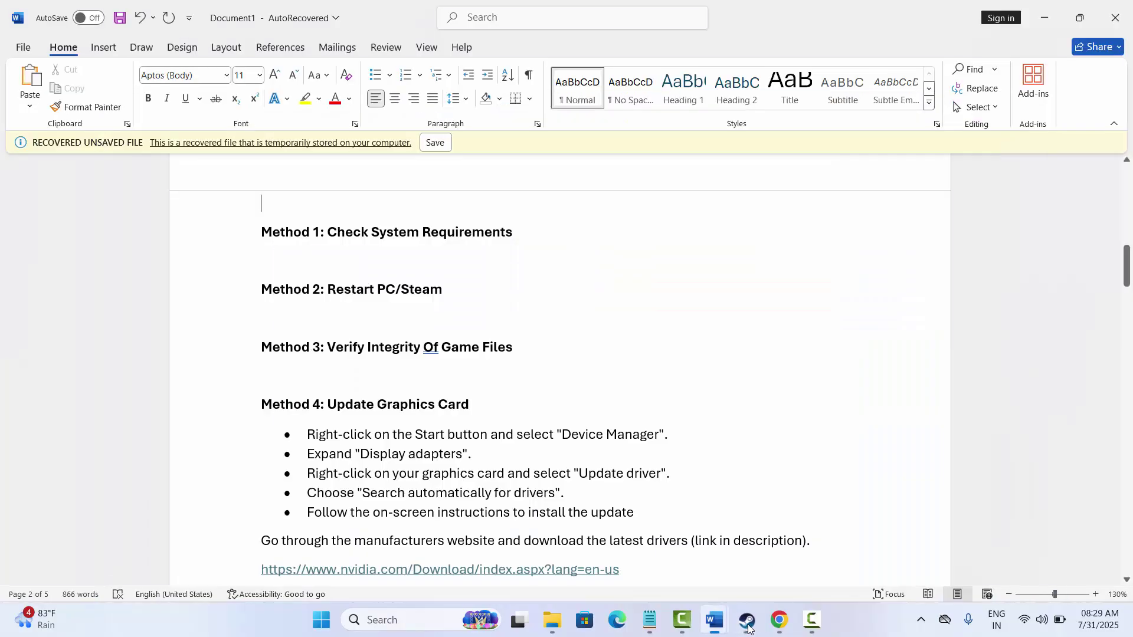
scroll(471, 424, "down", 5)
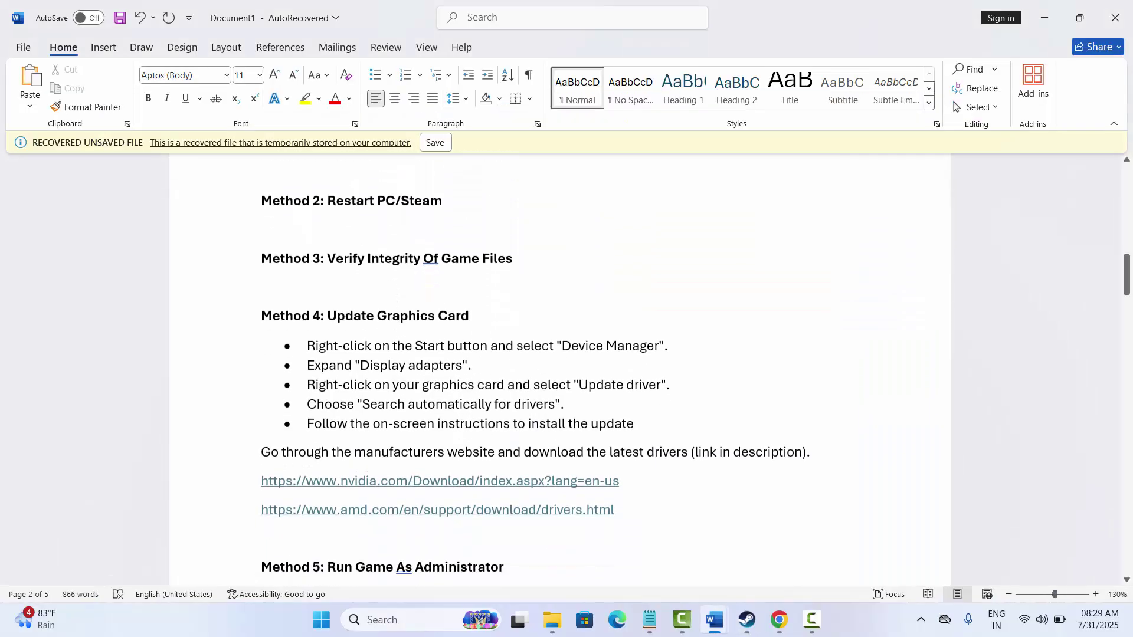
scroll(471, 423, "down", 1)
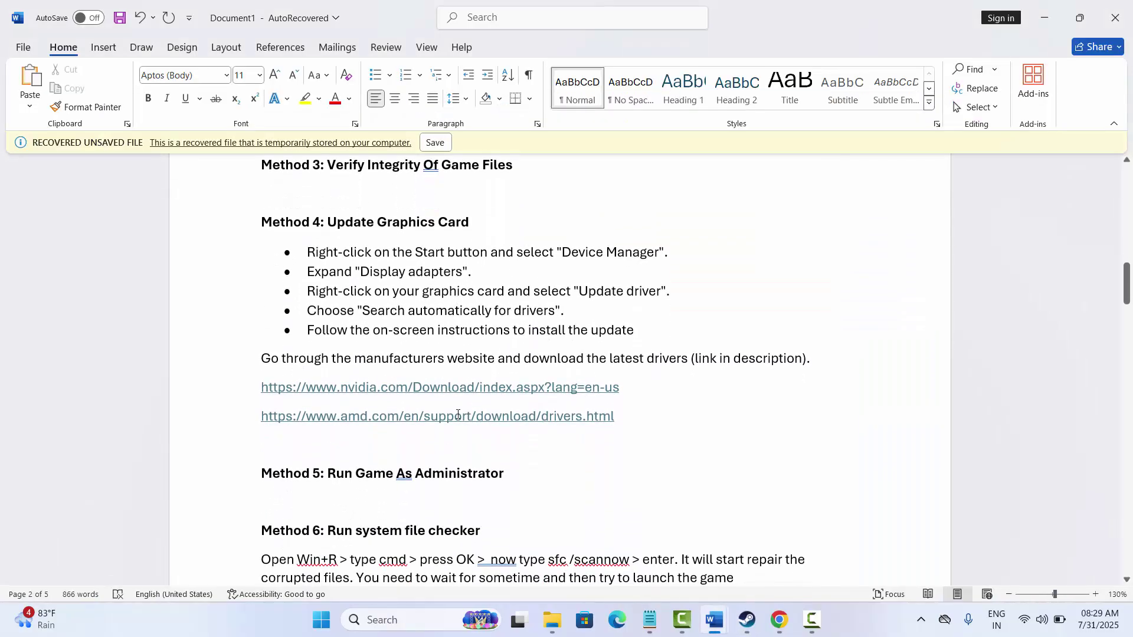
Step: View the driver update choices for the Intel(R) UHD Graphics display adapter in Device Manager, cancel them and close Device Manager
left_click(396, 620)
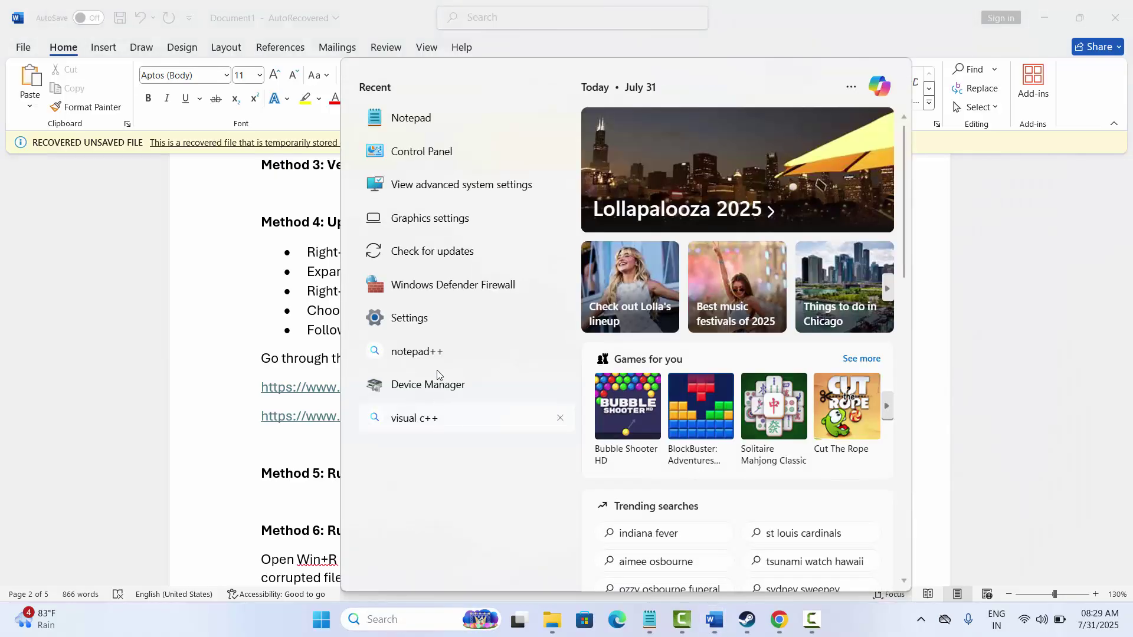
left_click(437, 387)
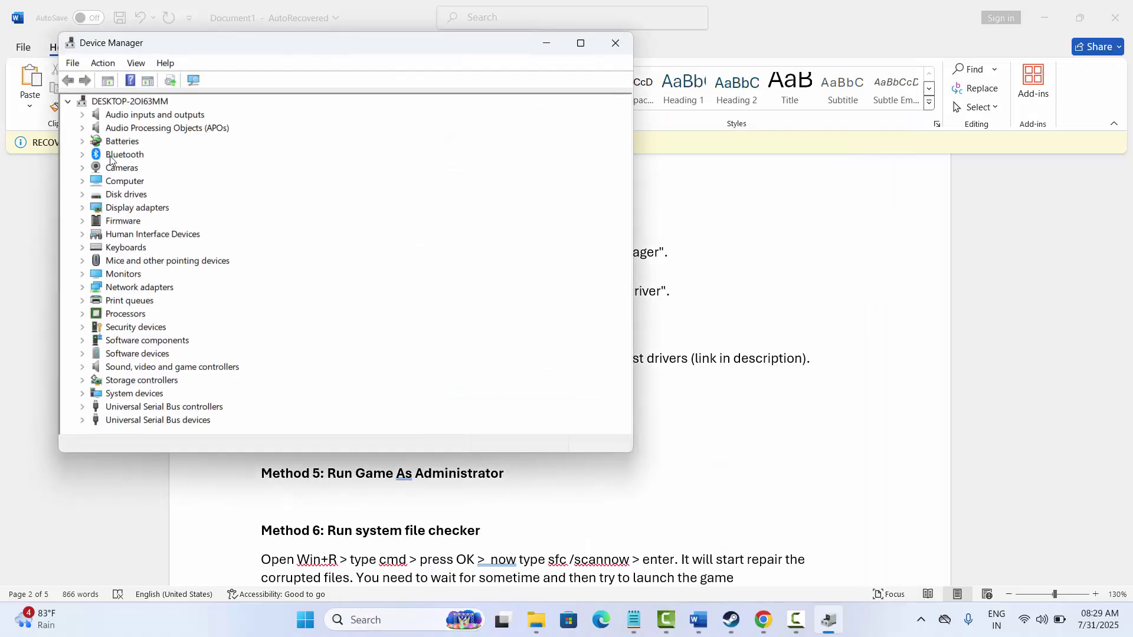
left_click(83, 209)
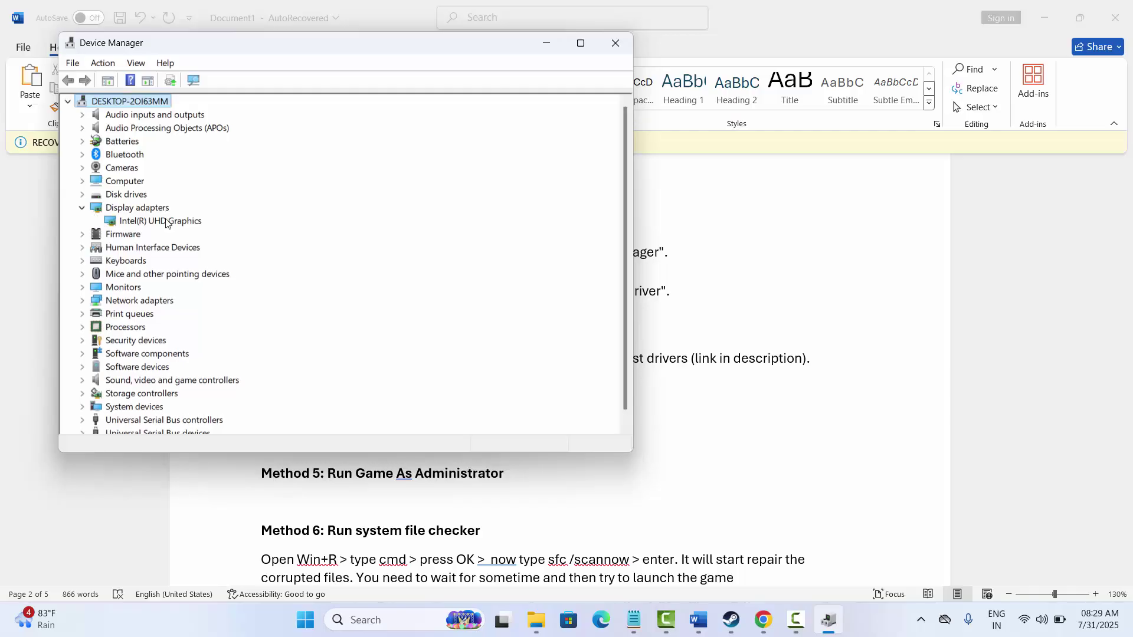
right_click(171, 225)
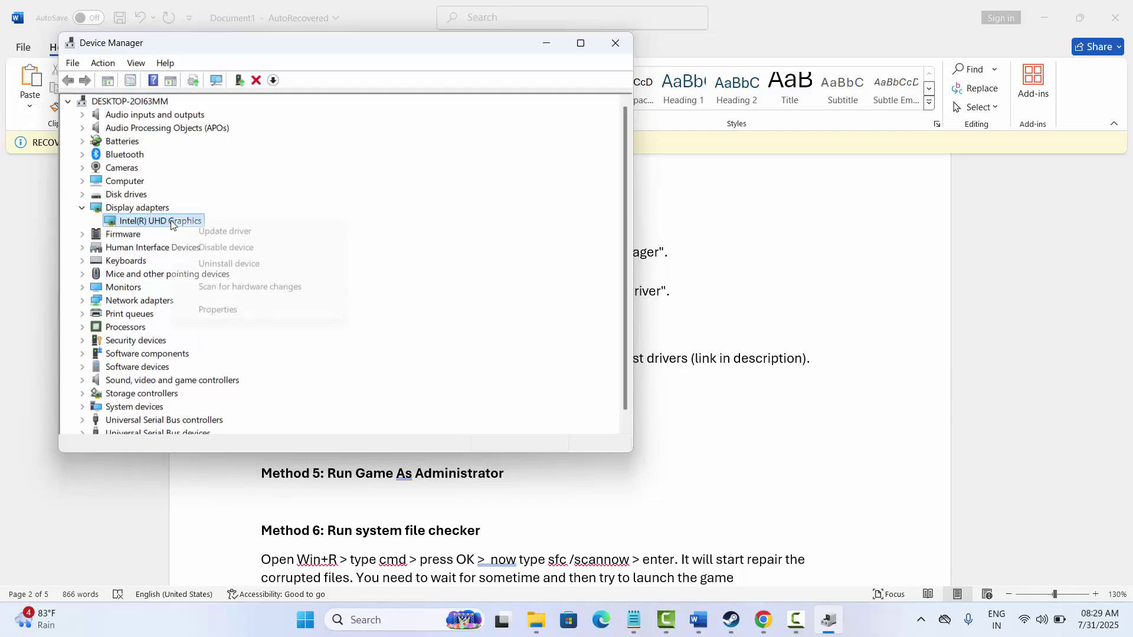
left_click(207, 231)
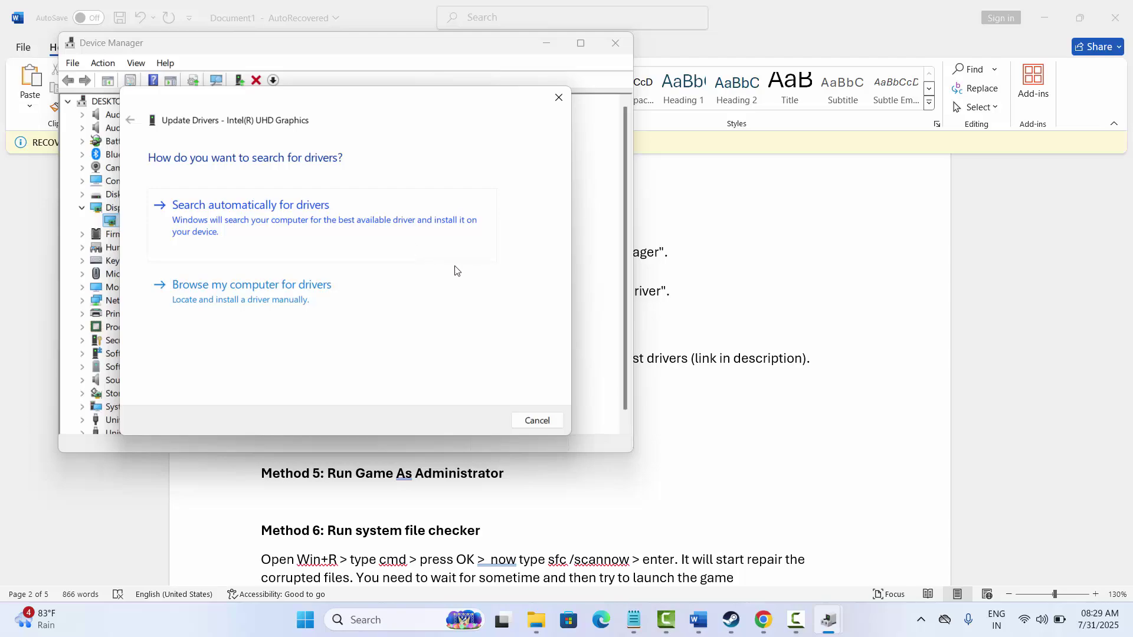
left_click(534, 421)
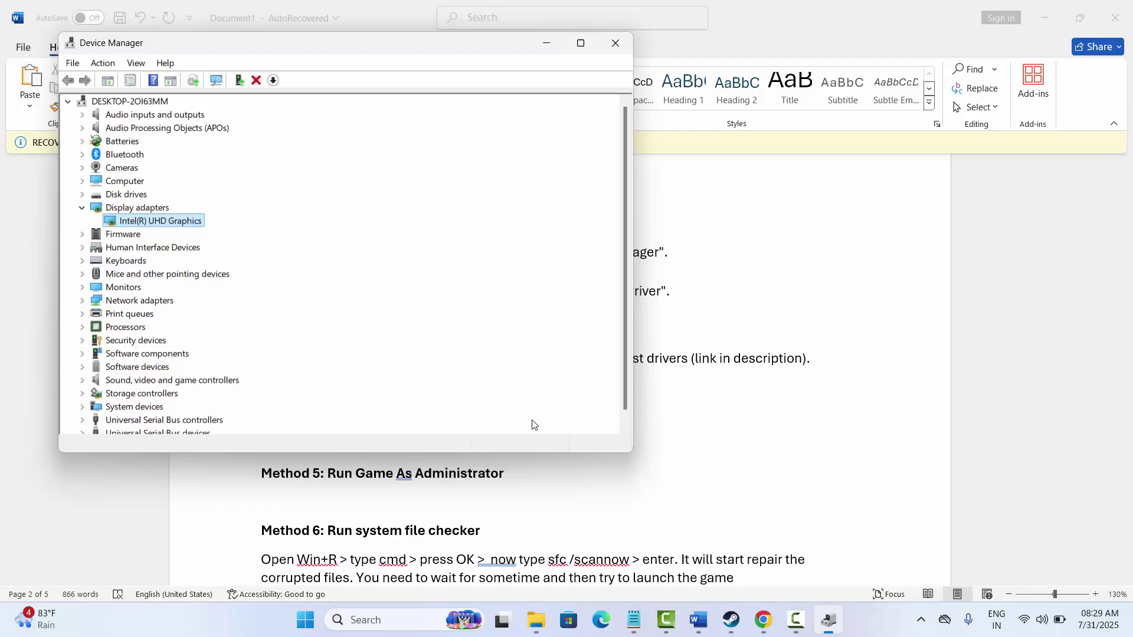
left_click(615, 42)
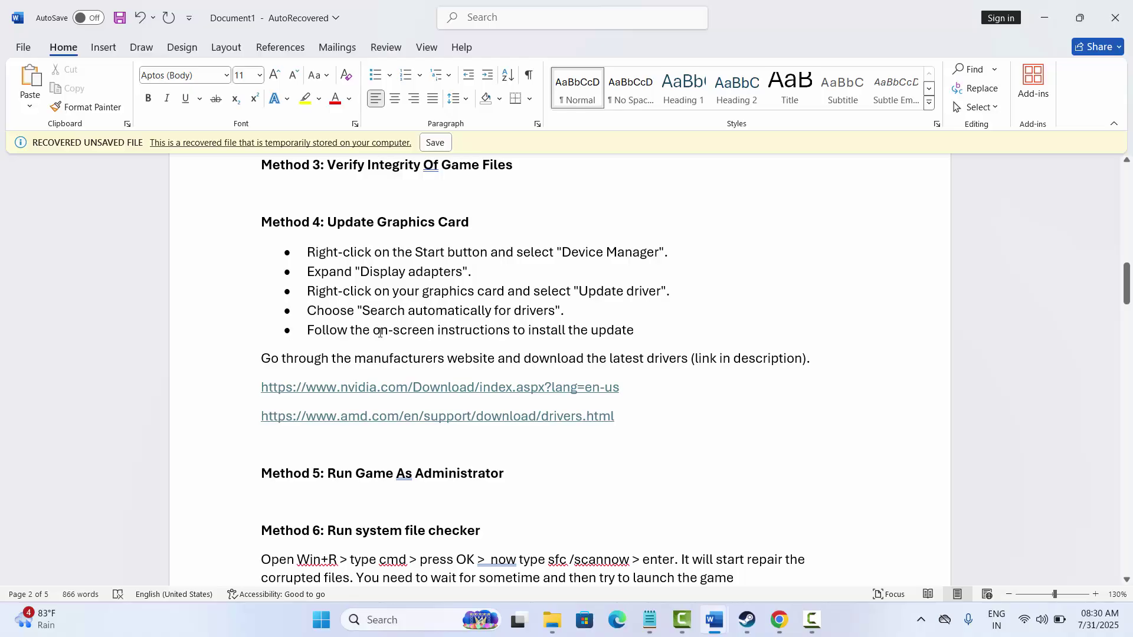
Step: Switch to Steam and open the local installation folder of PUBG: BATTLEGROUNDS from its Installed Files properties
scroll(408, 351, "down", 5)
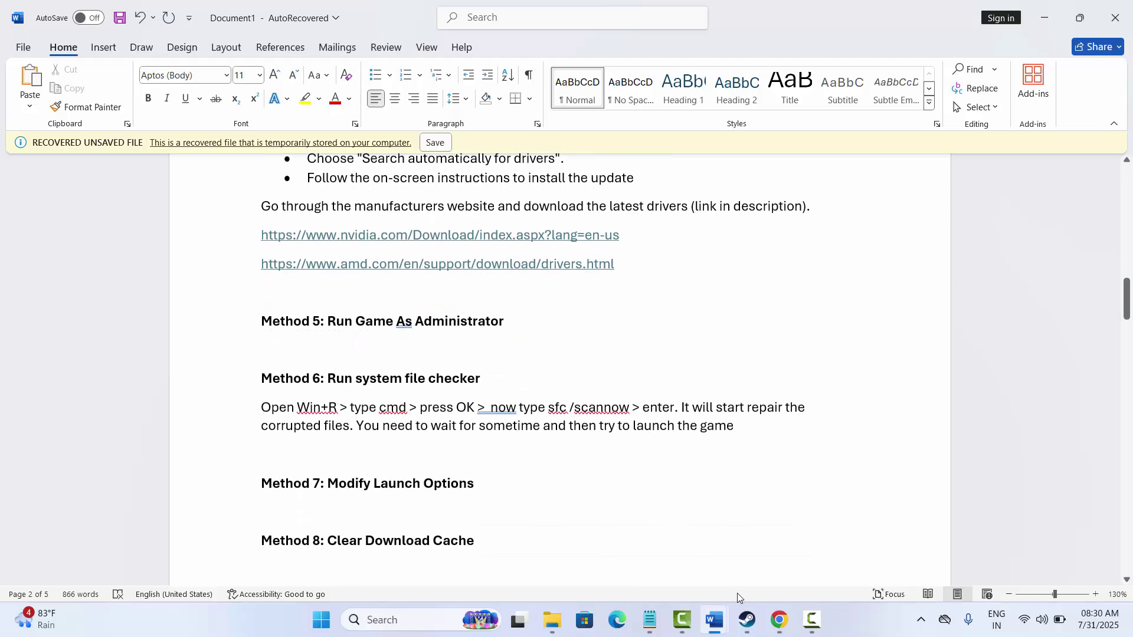
left_click(747, 619)
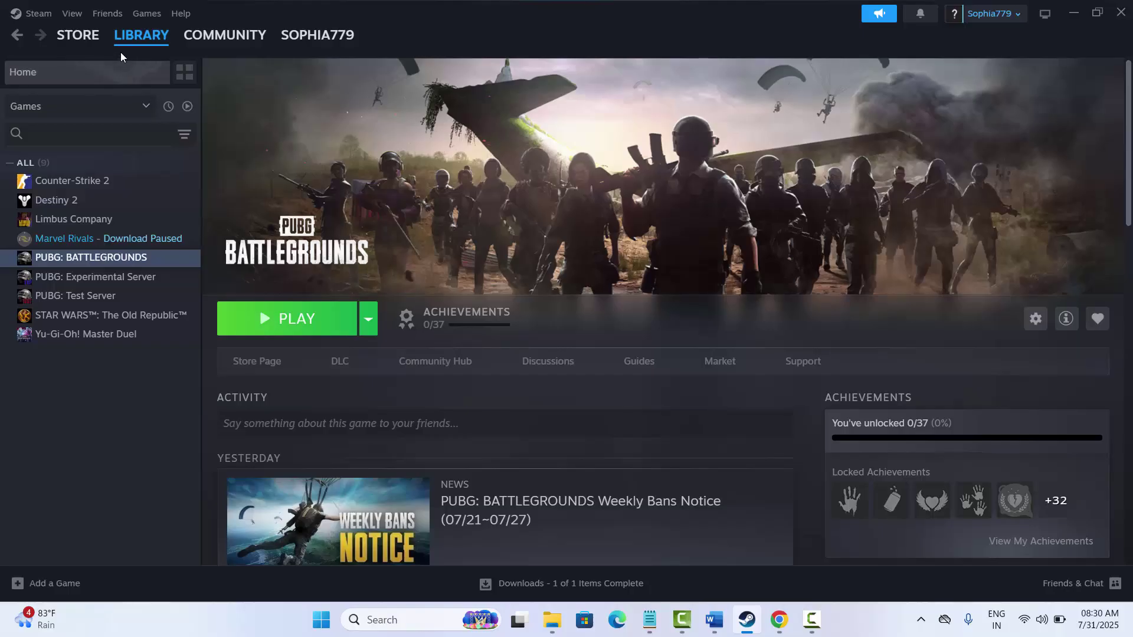
right_click(116, 260)
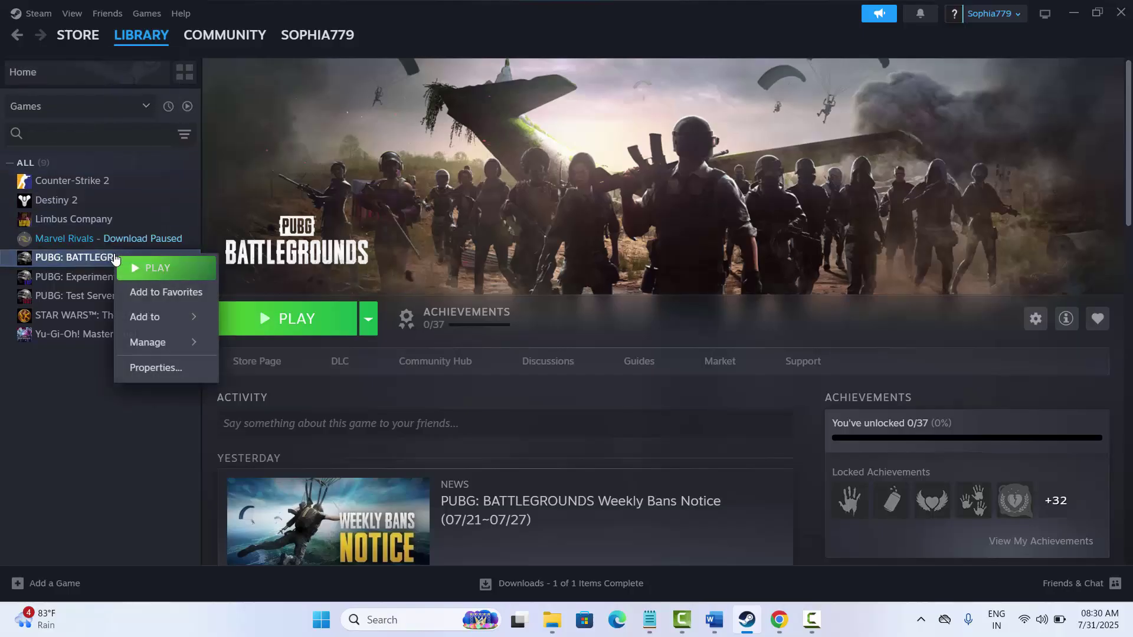
left_click(161, 367)
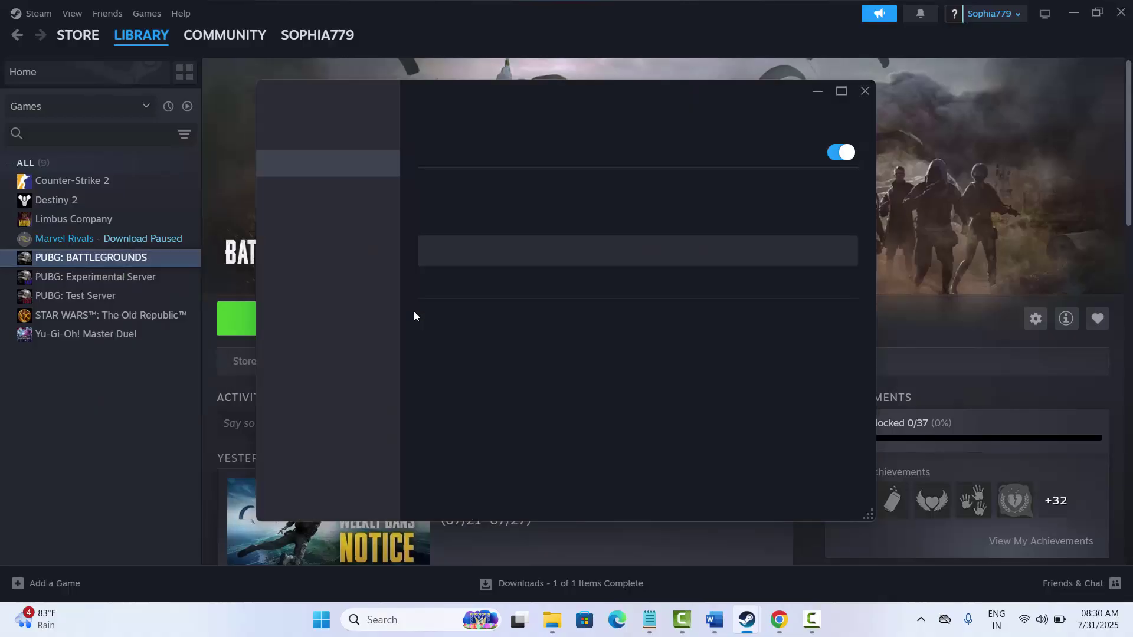
left_click(355, 230)
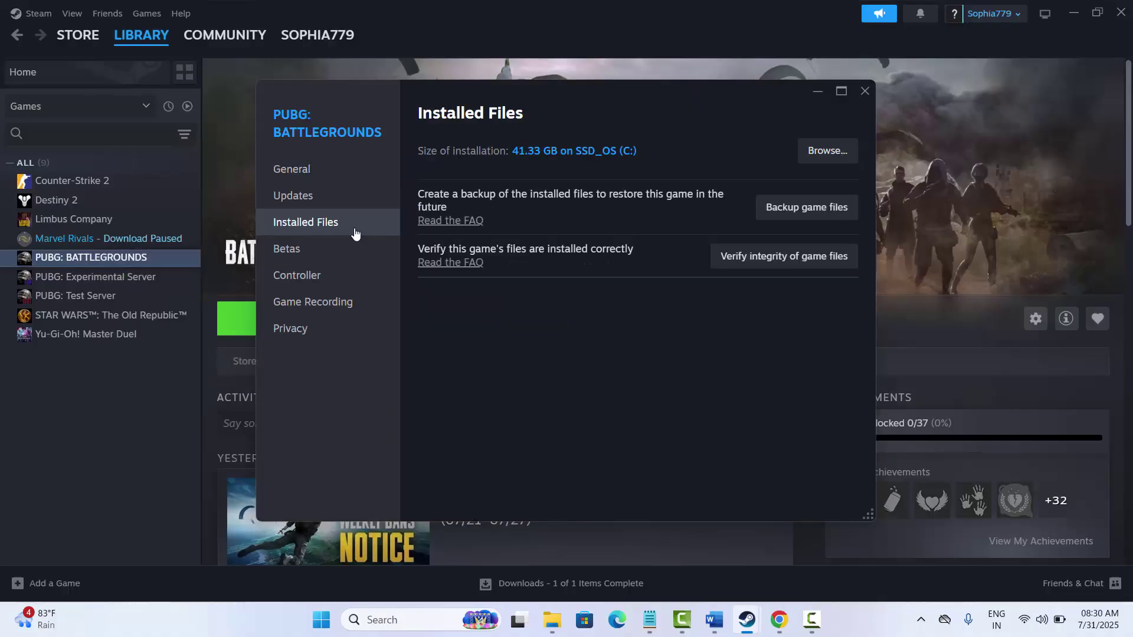
left_click(828, 151)
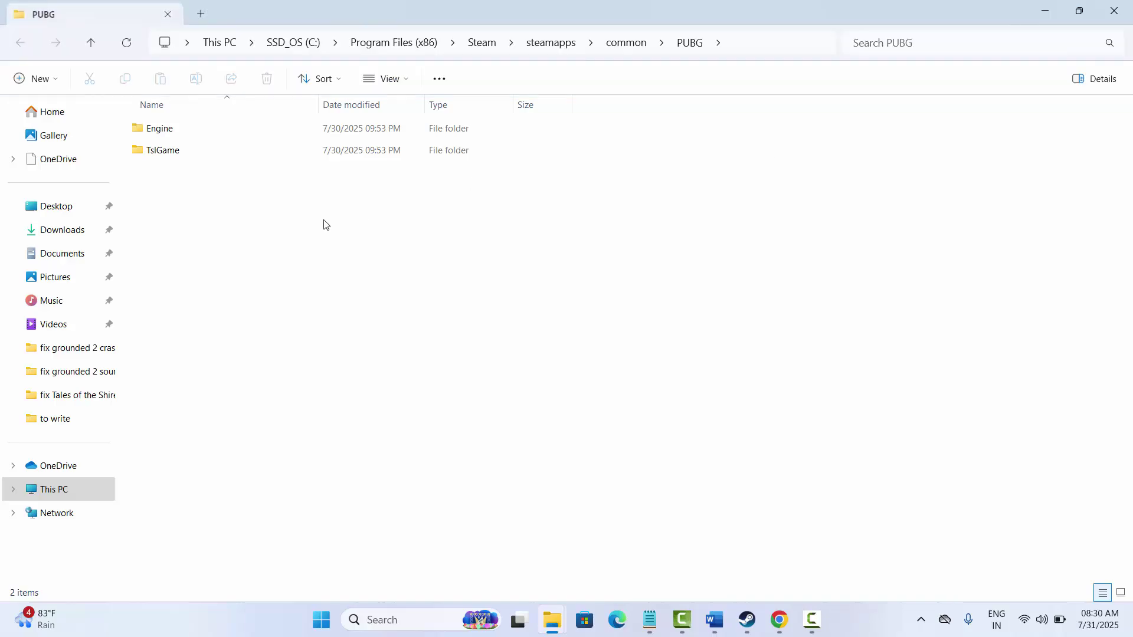
Step: Open the TslGame, Binaries and Win64 folders in the PUBG folder and view the properties of the TslGame application
double_click(173, 153)
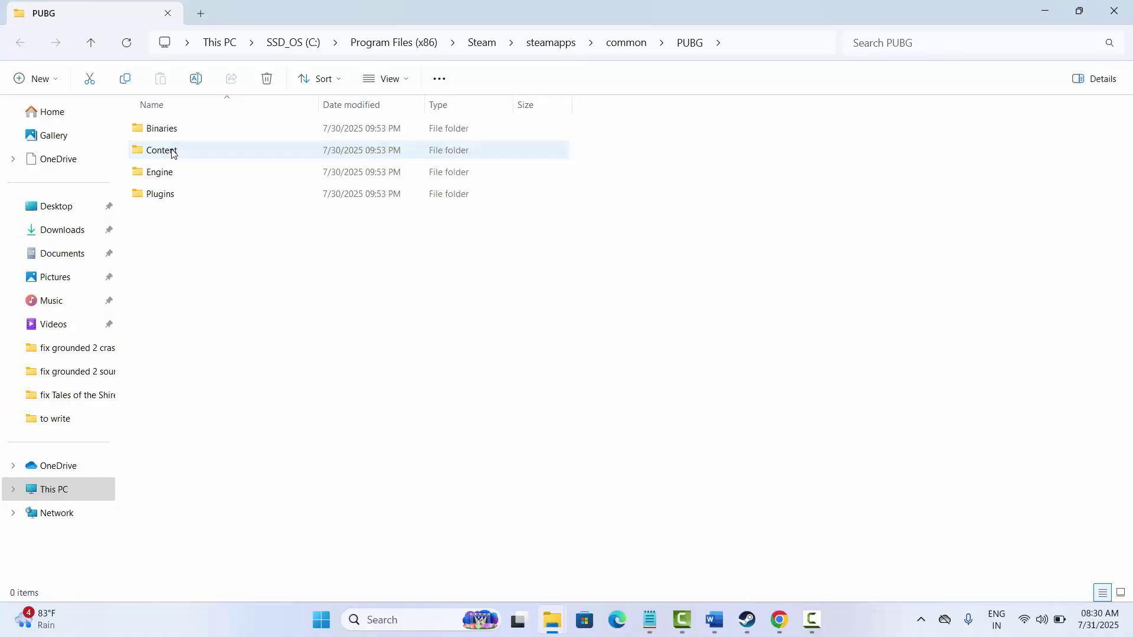
left_click(175, 131)
double_click(175, 130)
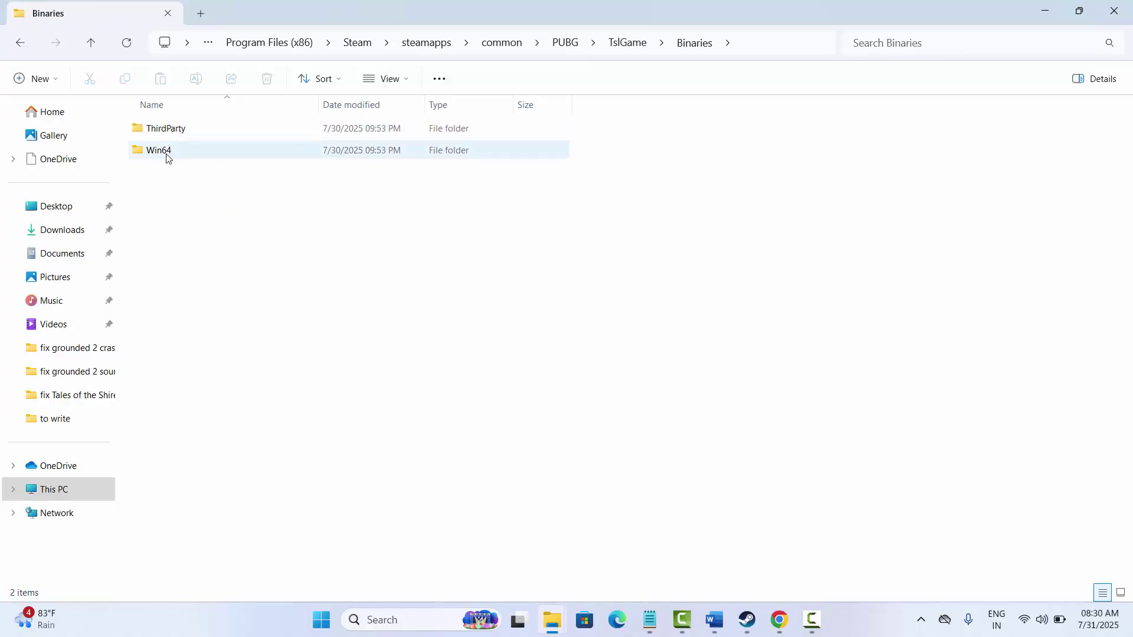
double_click(167, 153)
left_click(181, 197)
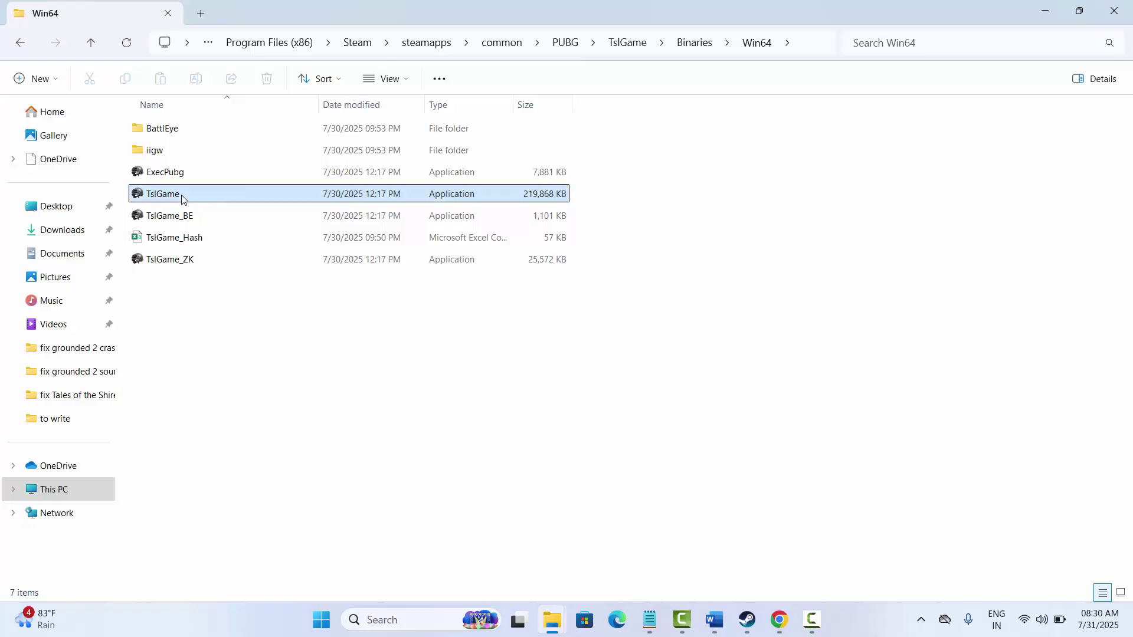
right_click(182, 197)
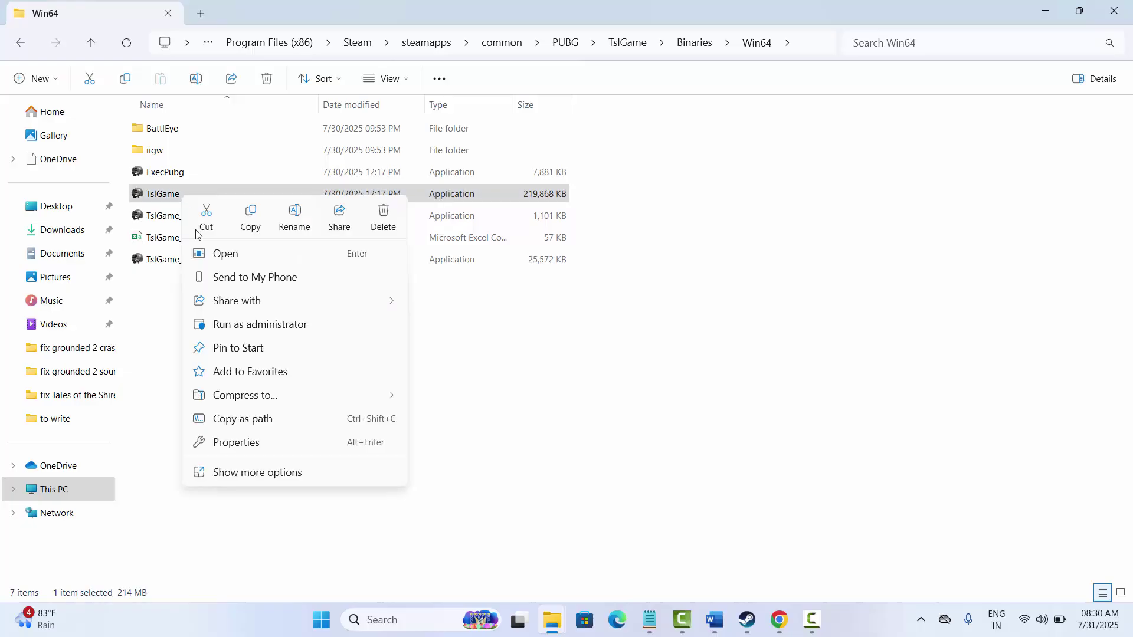
left_click(239, 444)
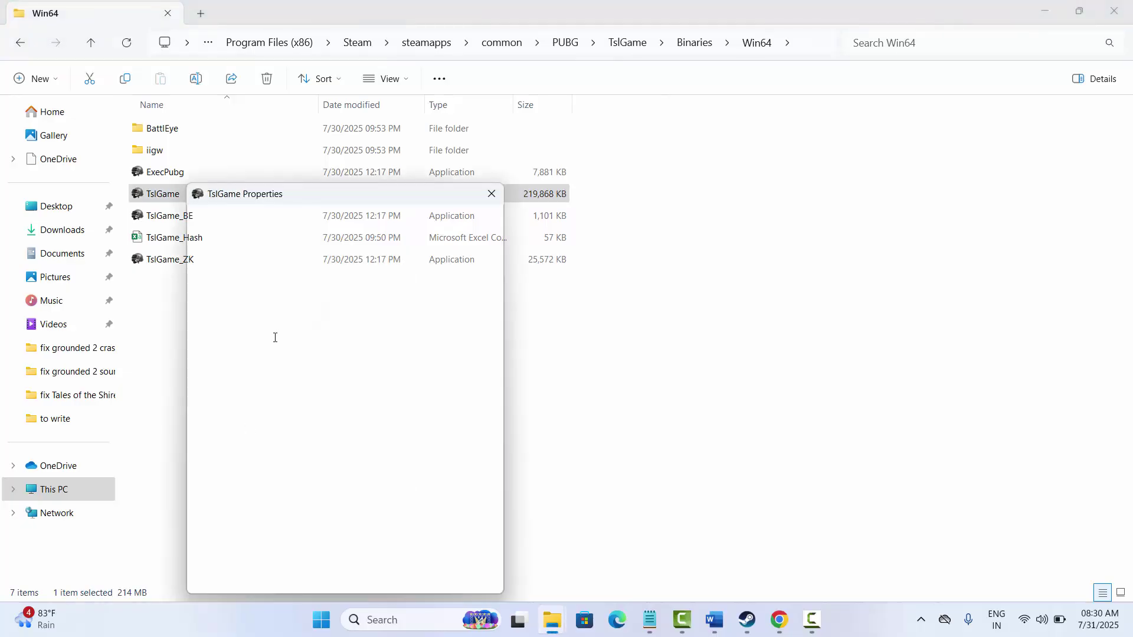
Step: Set TslGame to run as administrator in Windows 8 compatibility mode with fullscreen optimizations disabled, and close its properties and the game's Steam properties
left_click(280, 238)
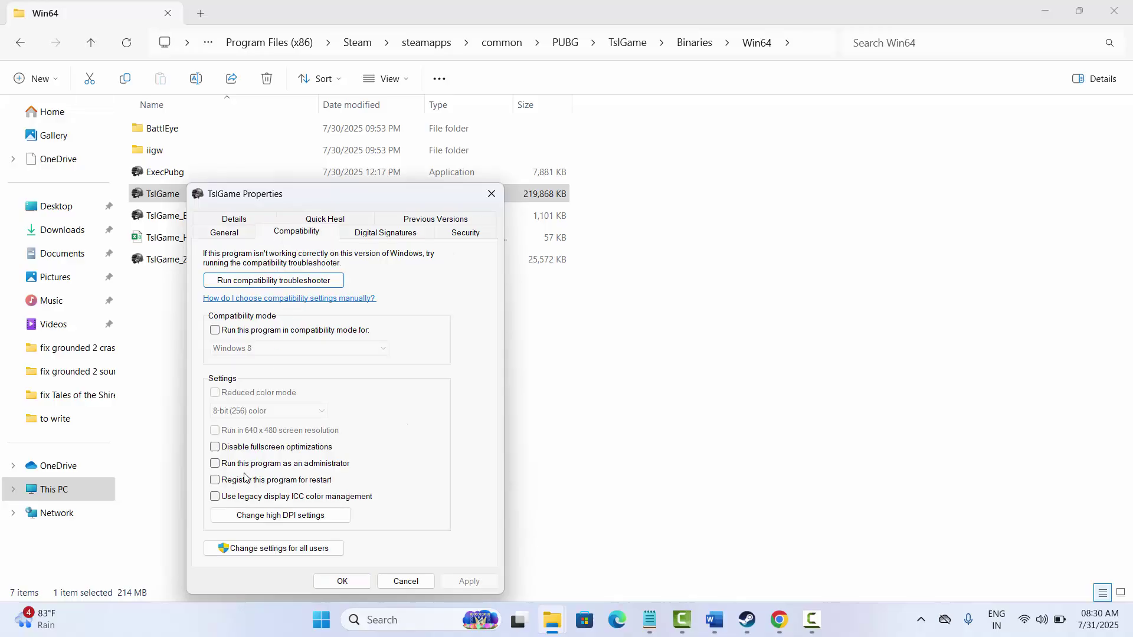
left_click(215, 465)
left_click(216, 332)
left_click(381, 349)
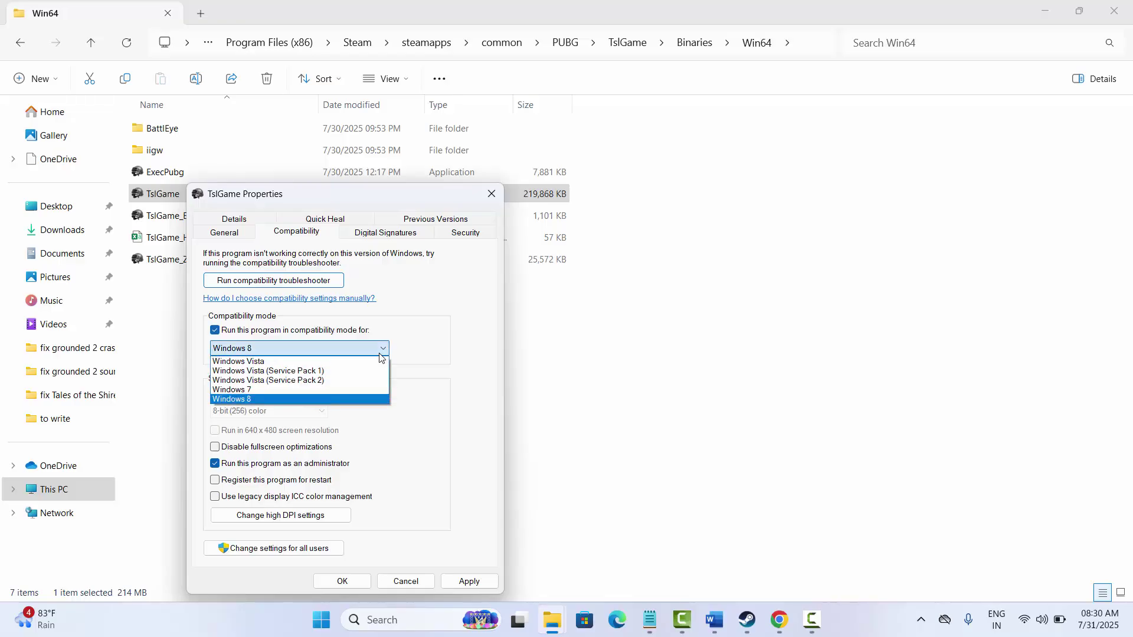
left_click(446, 410)
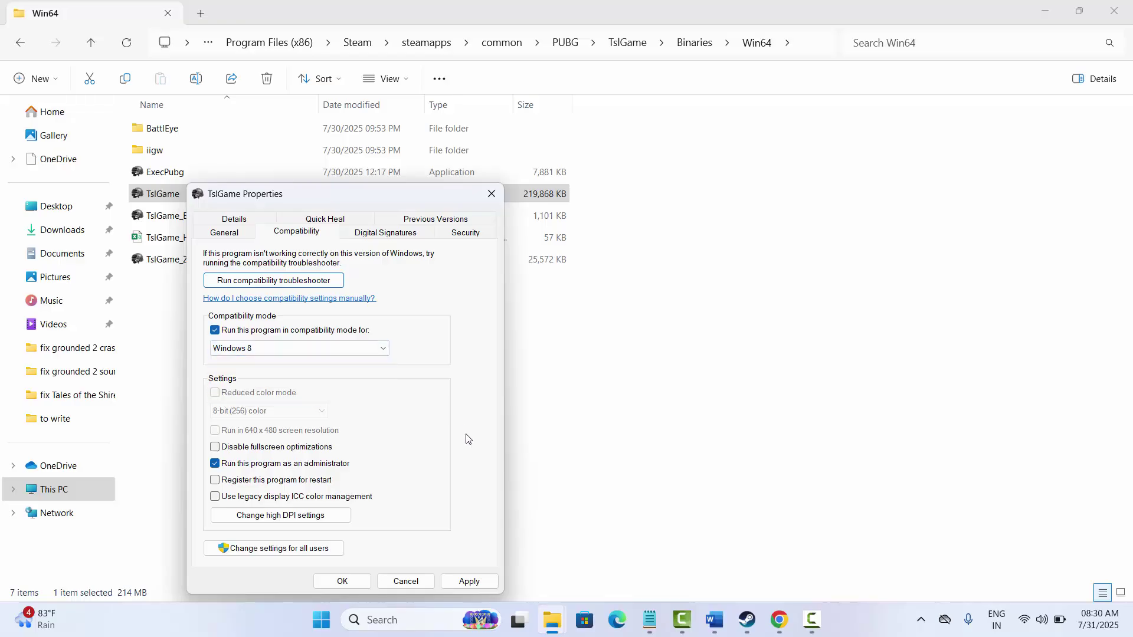
left_click(215, 447)
left_click(473, 582)
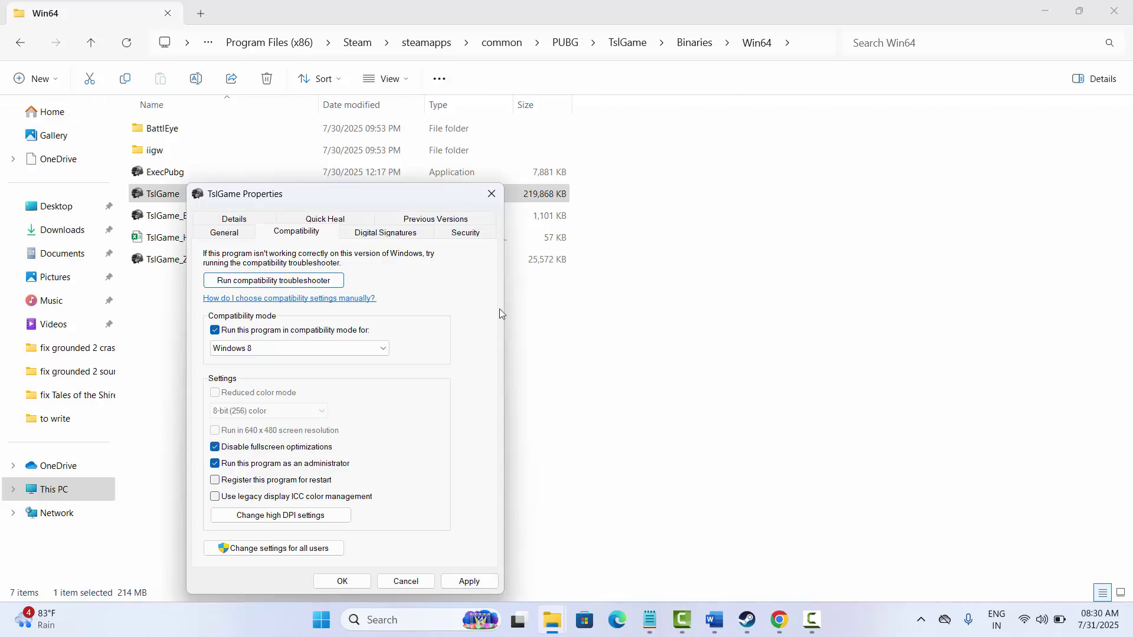
left_click(491, 194)
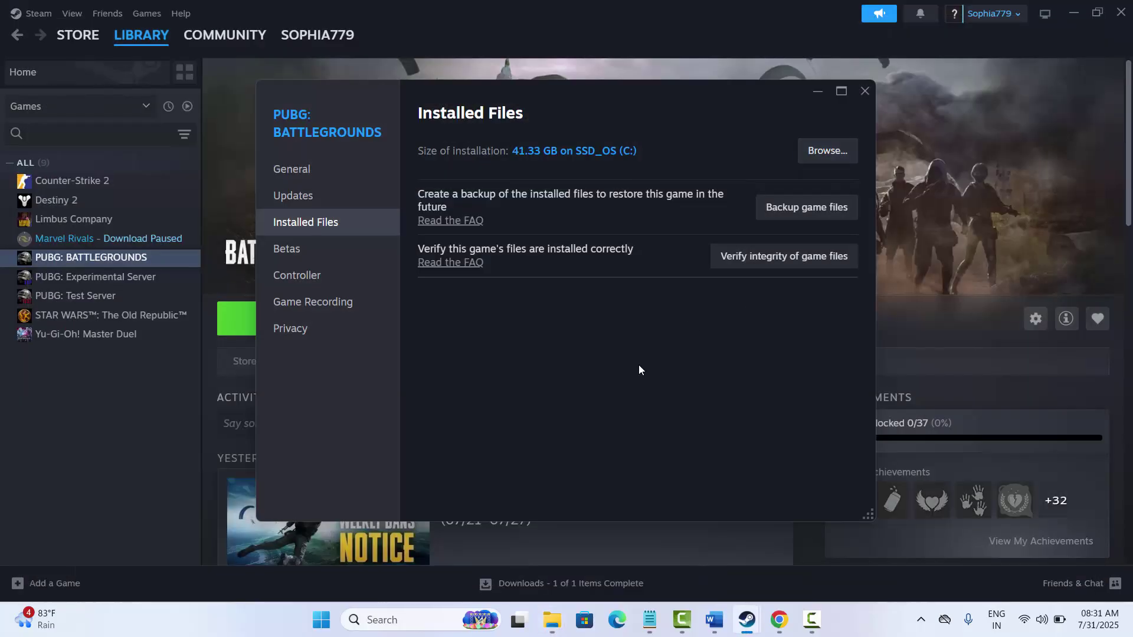
left_click(861, 96)
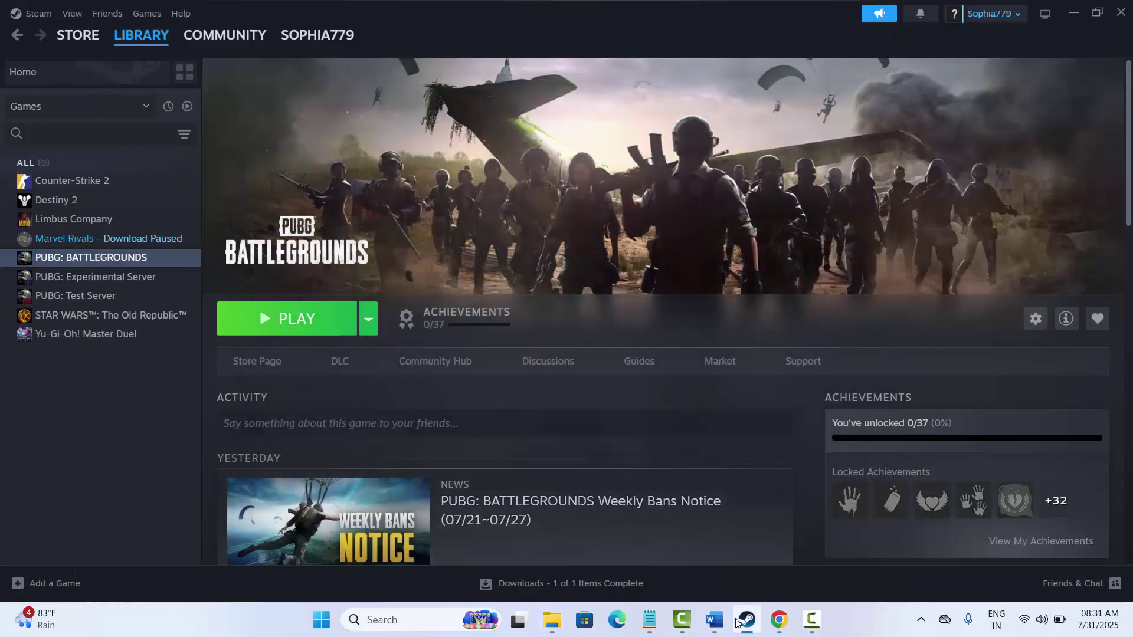
Step: Switch to Word at Method 6, launch Command Prompt by running cmd, and minimize its window
left_click(714, 620)
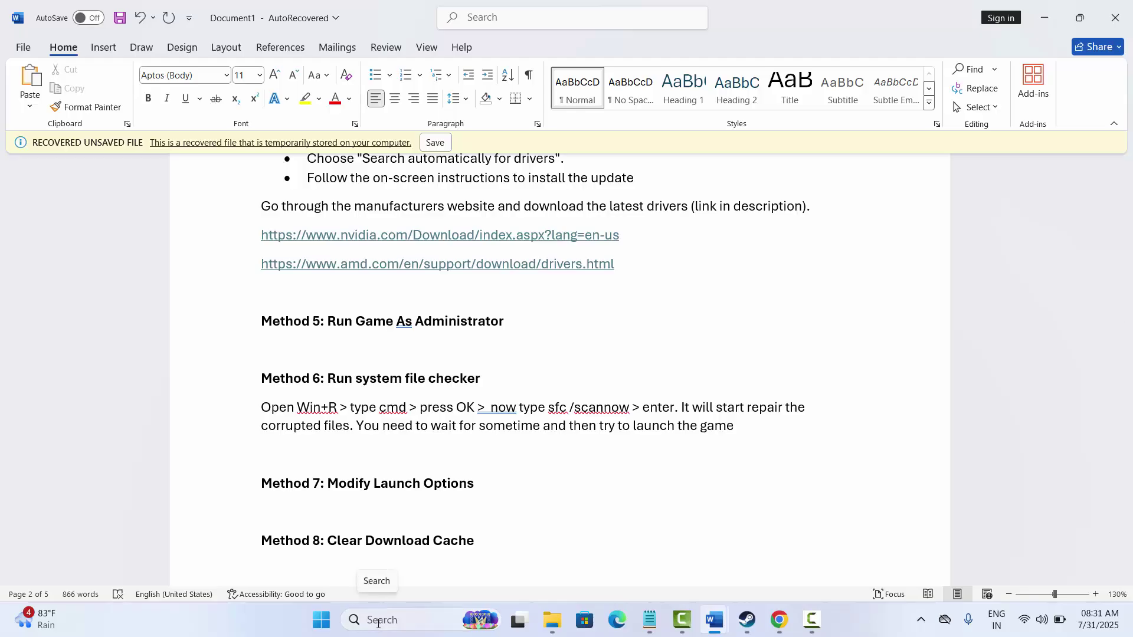
key("super+r")
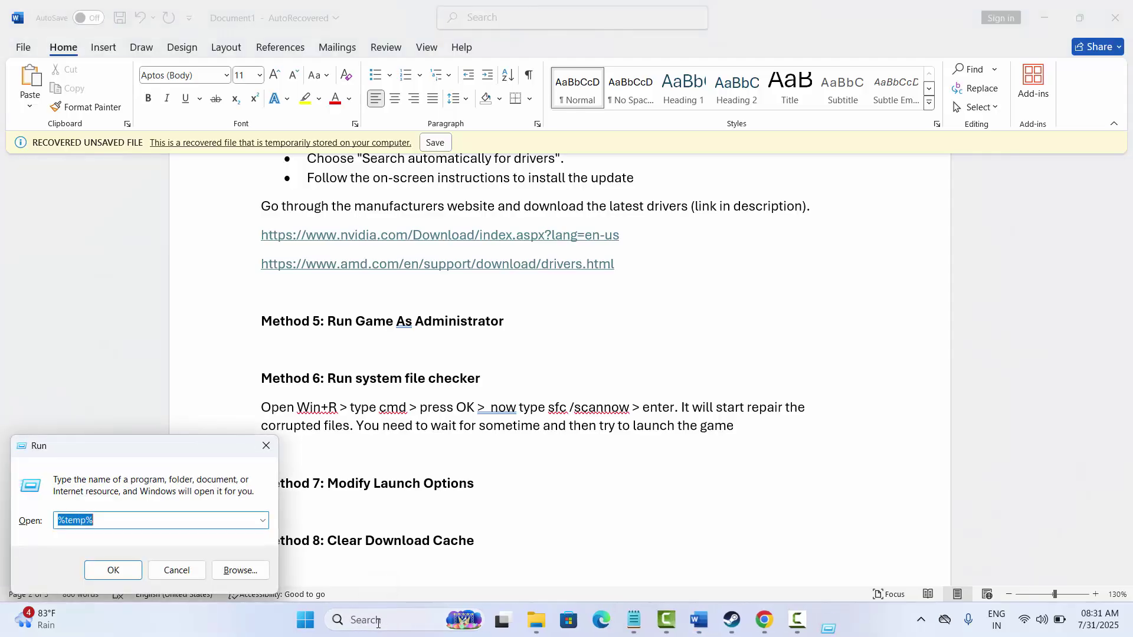
key("BackSpace")
type("cmd")
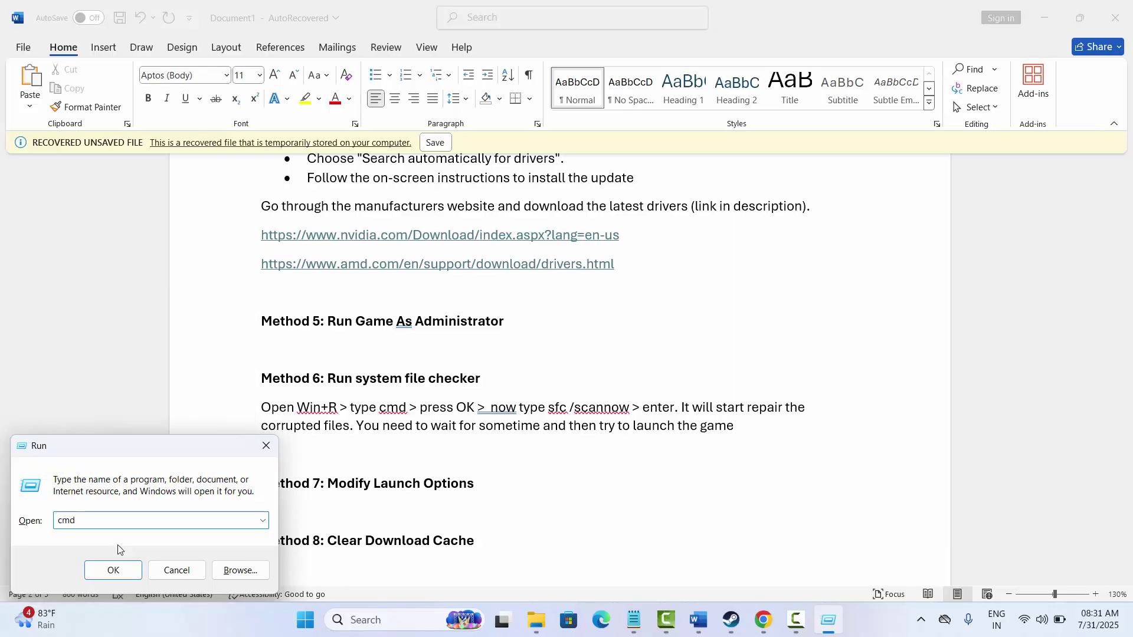
key("Return")
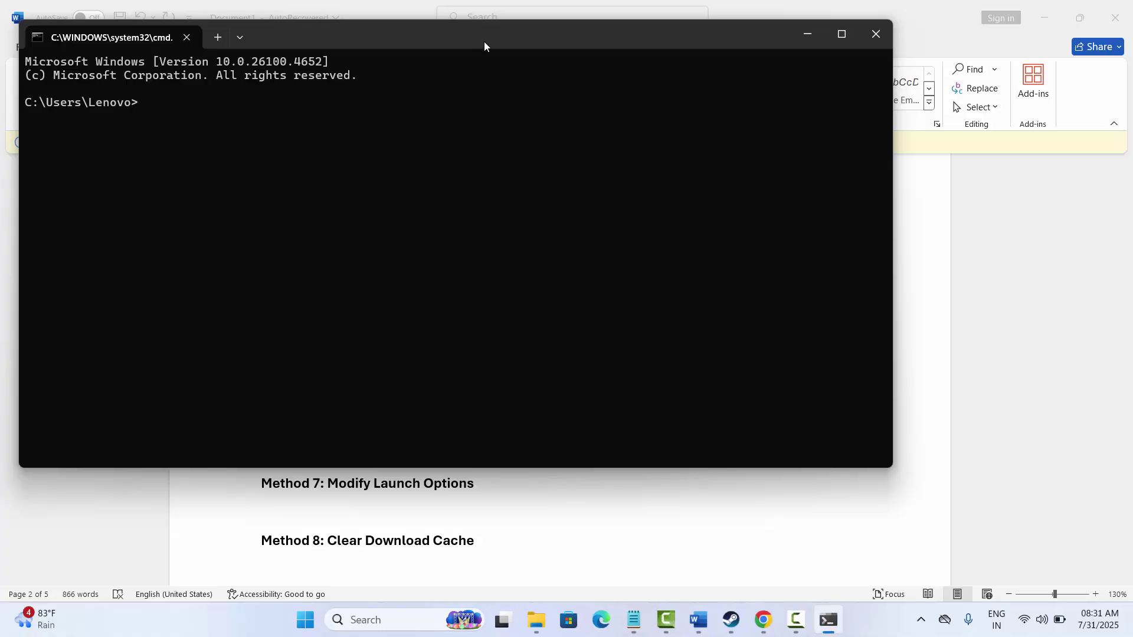
left_click_drag(484, 42, 563, 95)
left_click(893, 93)
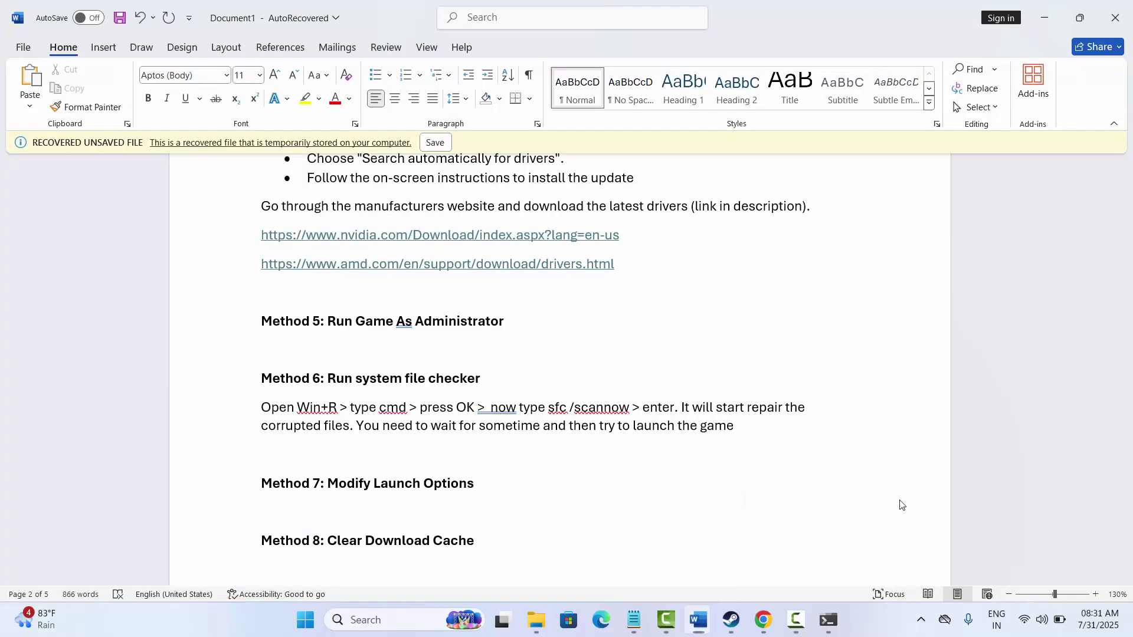
Step: Read on to Method 7 in Word, switch to Steam and open the properties of PUBG: BATTLEGROUNDS
mouse_move(829, 620)
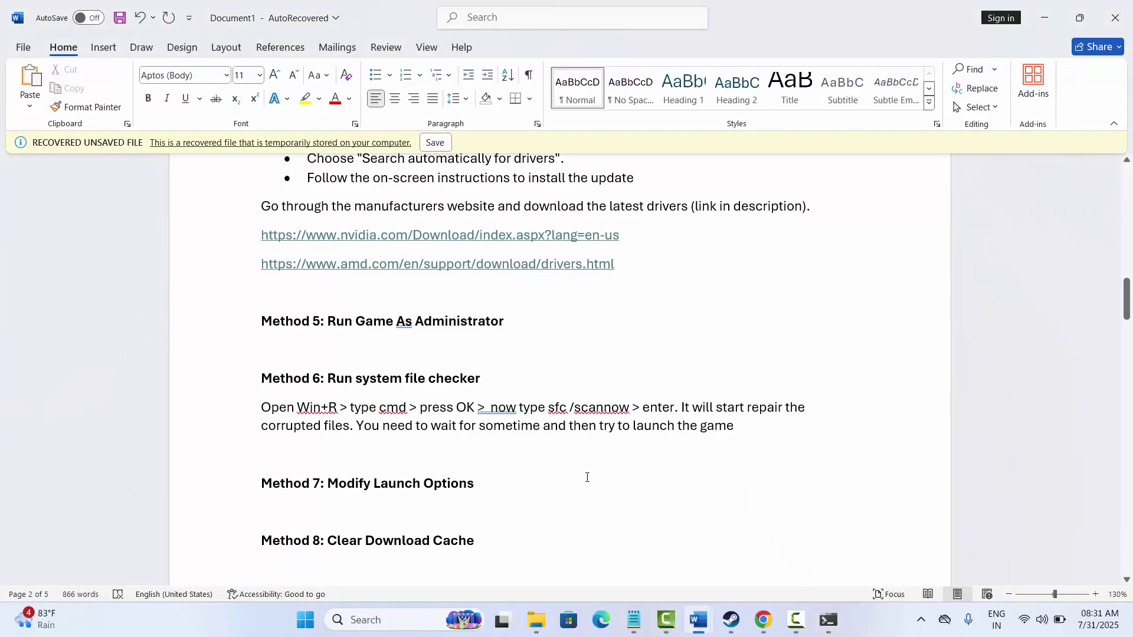
scroll(587, 477, "down", 5)
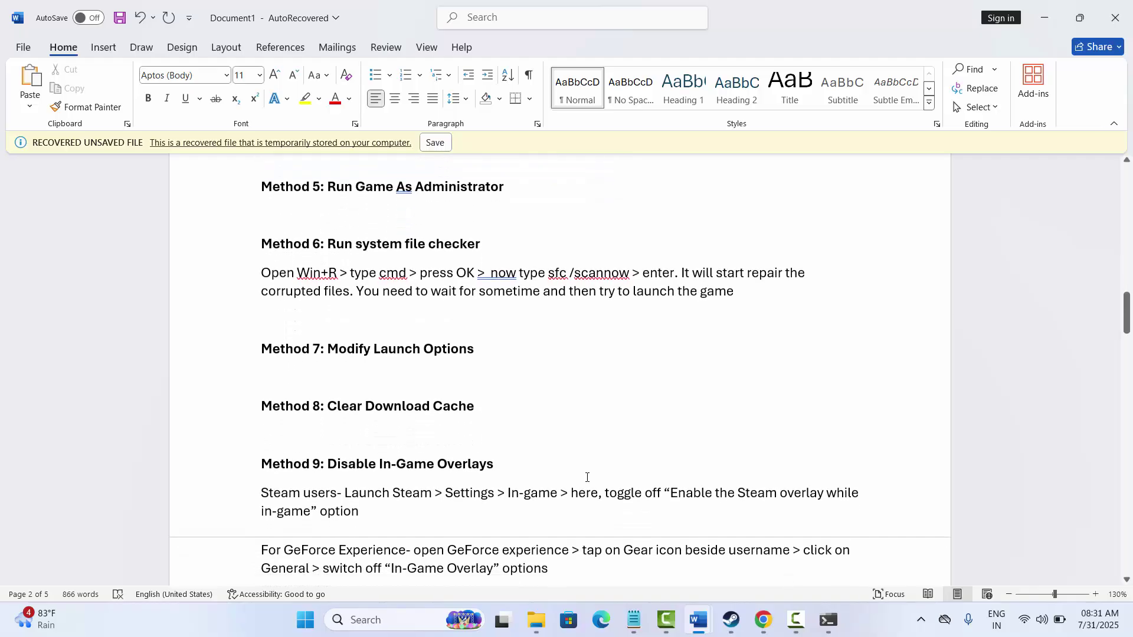
left_click(735, 621)
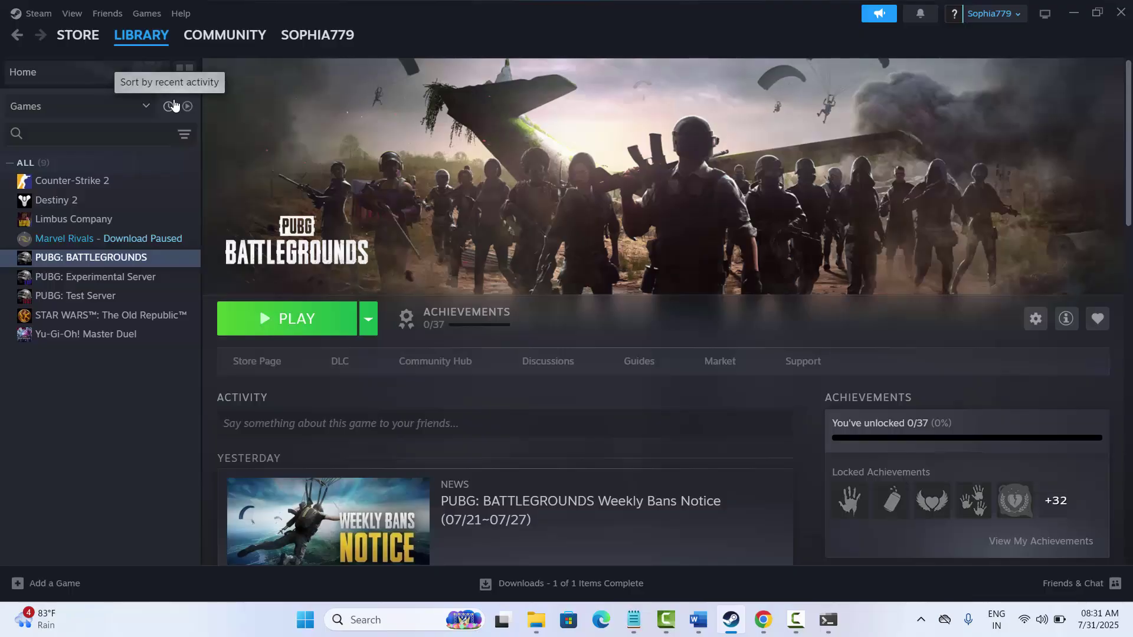
right_click(123, 257)
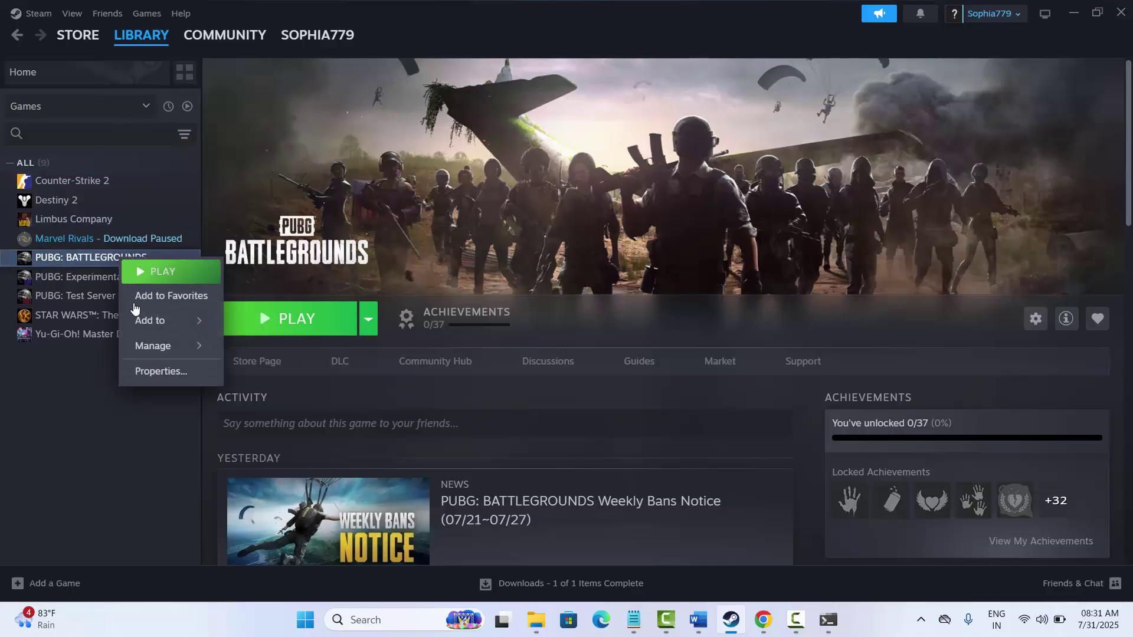
left_click(161, 371)
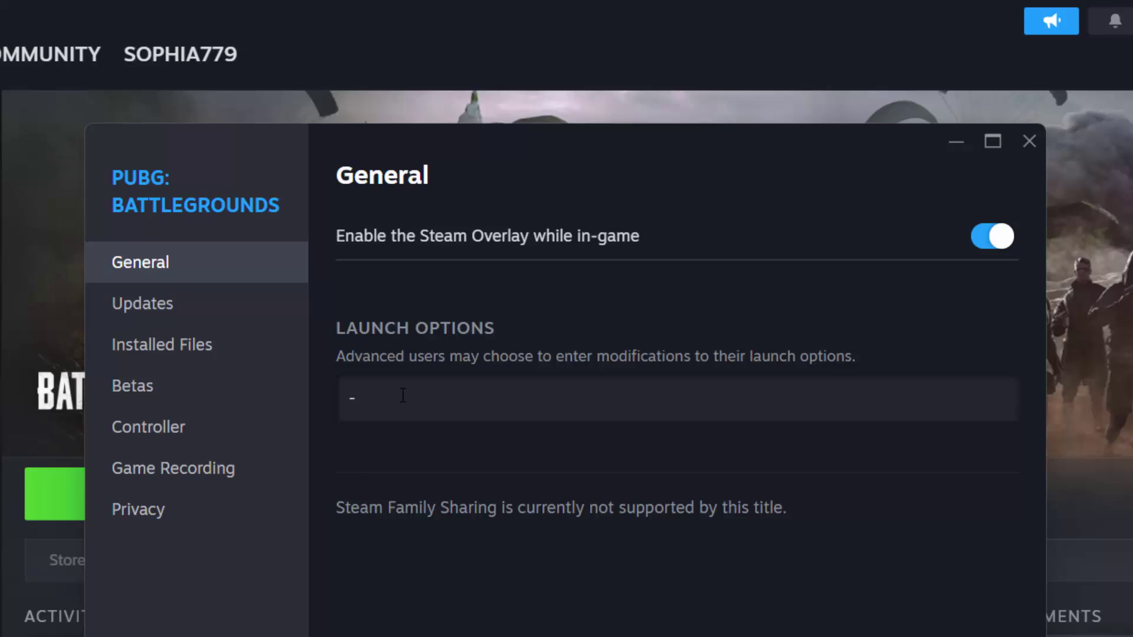
Step: Try the launch options -dx11 and -dx12 for PUBG: BATTLEGROUNDS, and delete the entry back to the dash
type("dx11")
key("BackSpace")
type("2")
key("BackSpace")
key("BackSpace")
key("BackSpace")
key("BackSpace")
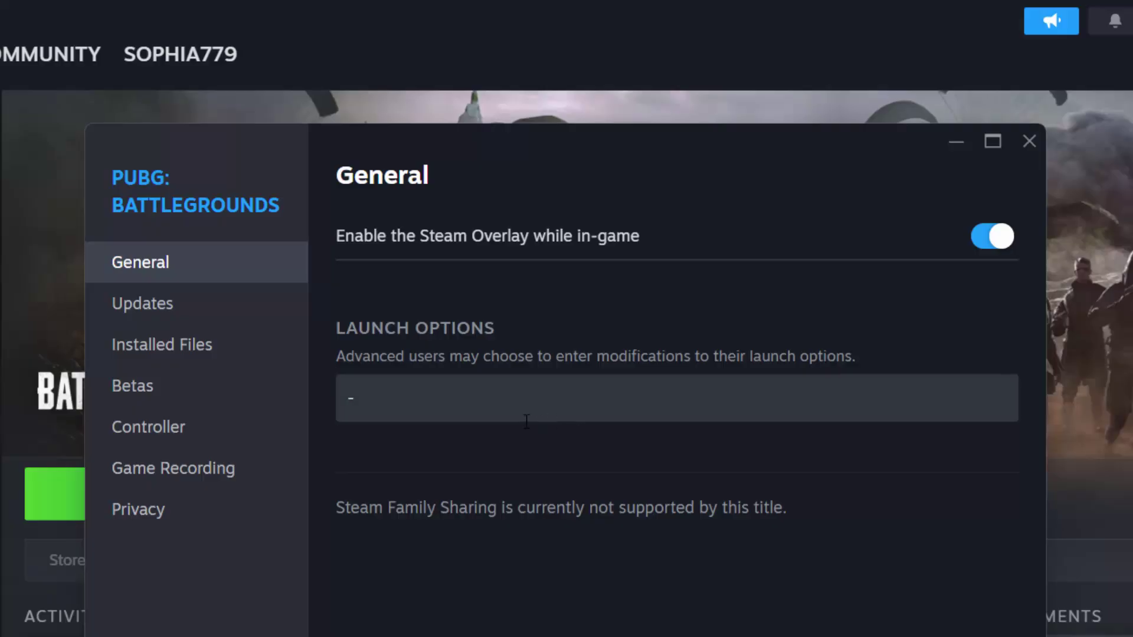
Step: Set the launch option of PUBG: BATTLEGROUNDS to -windowed and close the game's properties
left_click(465, 411)
type("windowed")
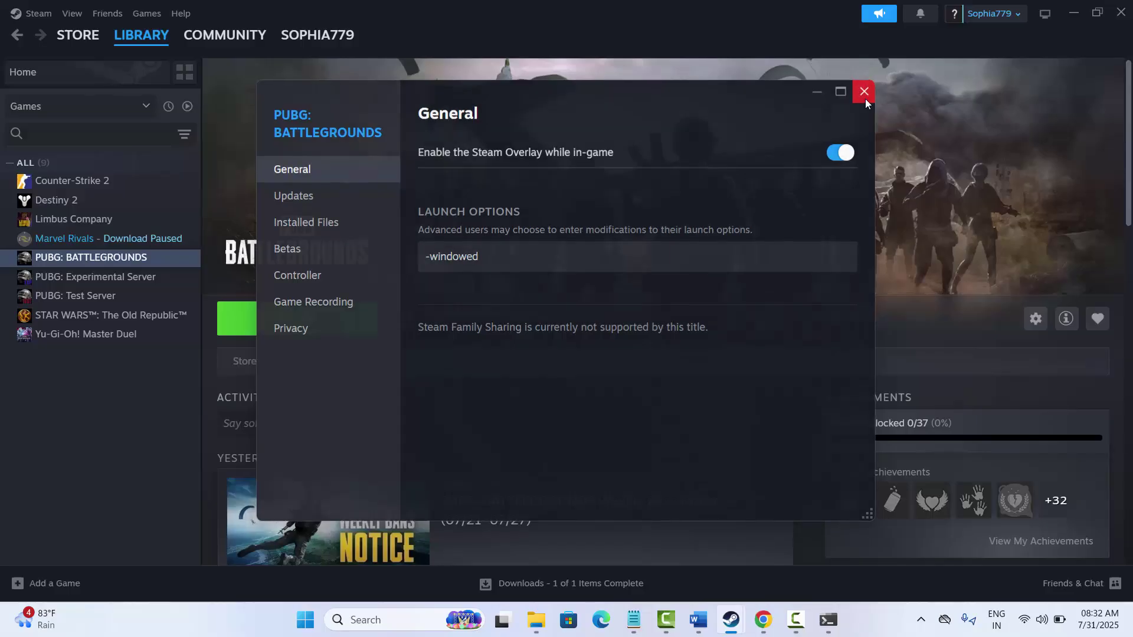
left_click(865, 92)
Step: Check Method 8 in Word, then view the Clear Download Cache option in Steam's Downloads settings and close the settings
left_click(698, 619)
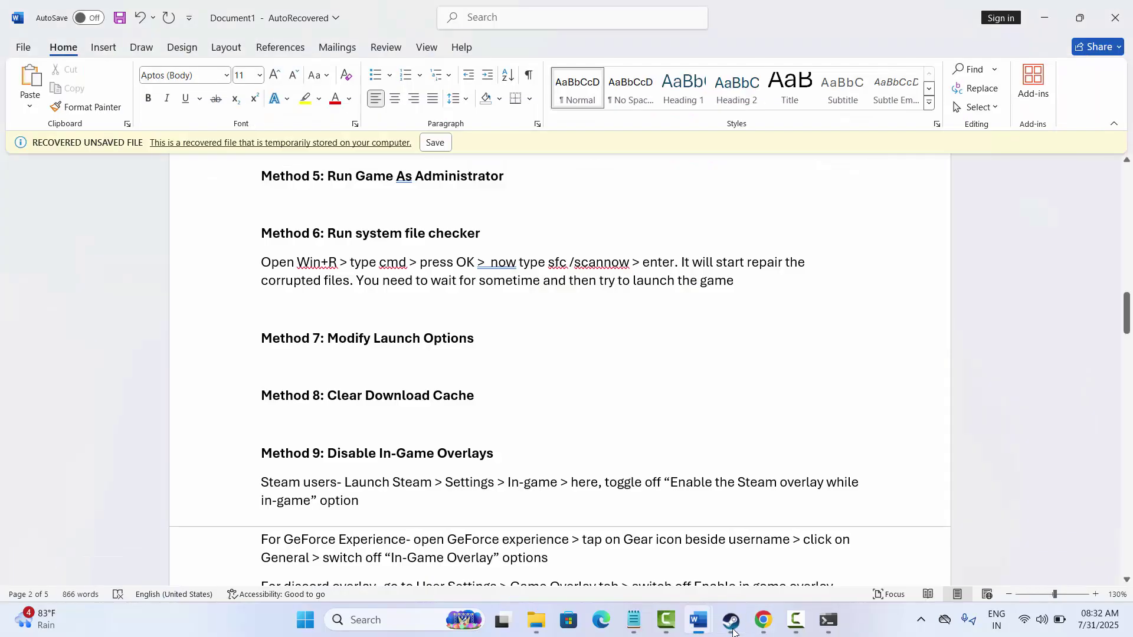
scroll(370, 407, "down", 2)
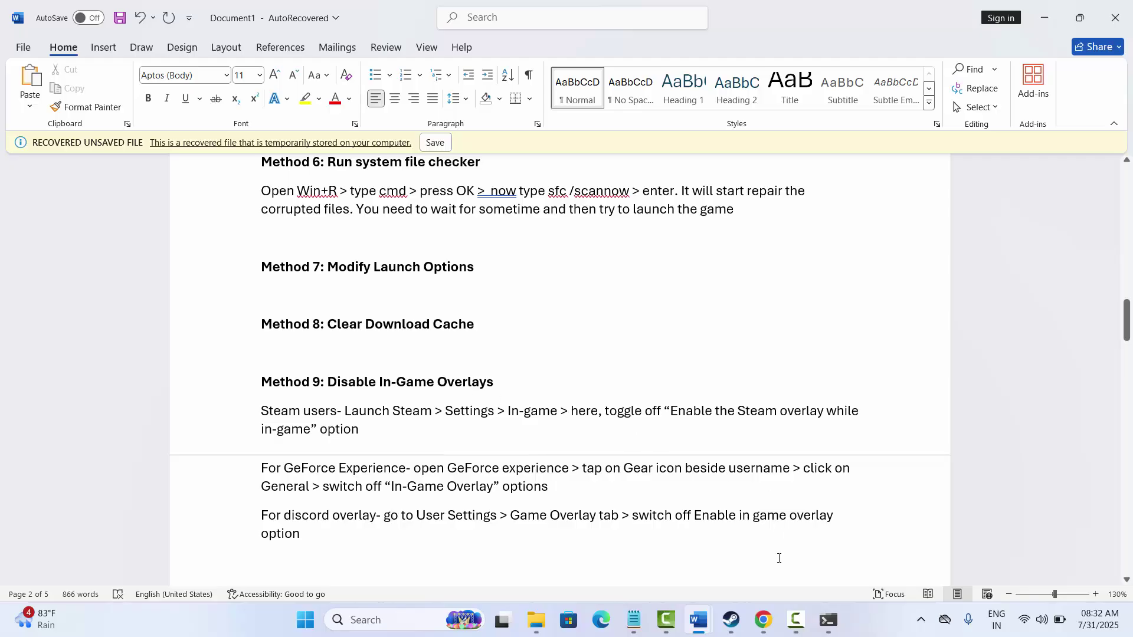
left_click(731, 620)
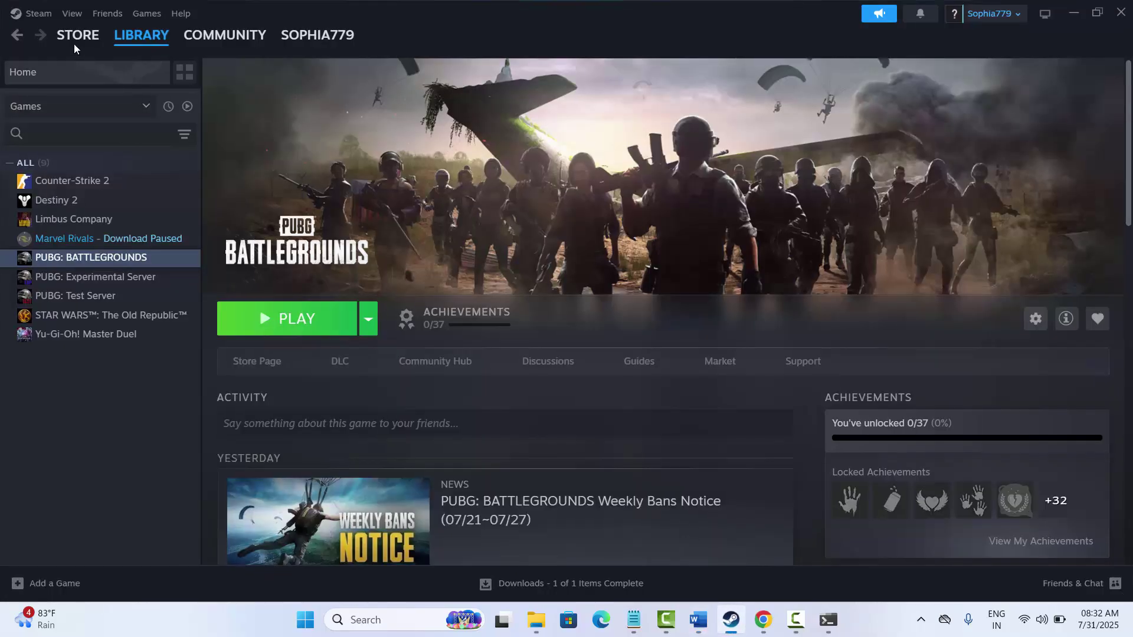
left_click(36, 13)
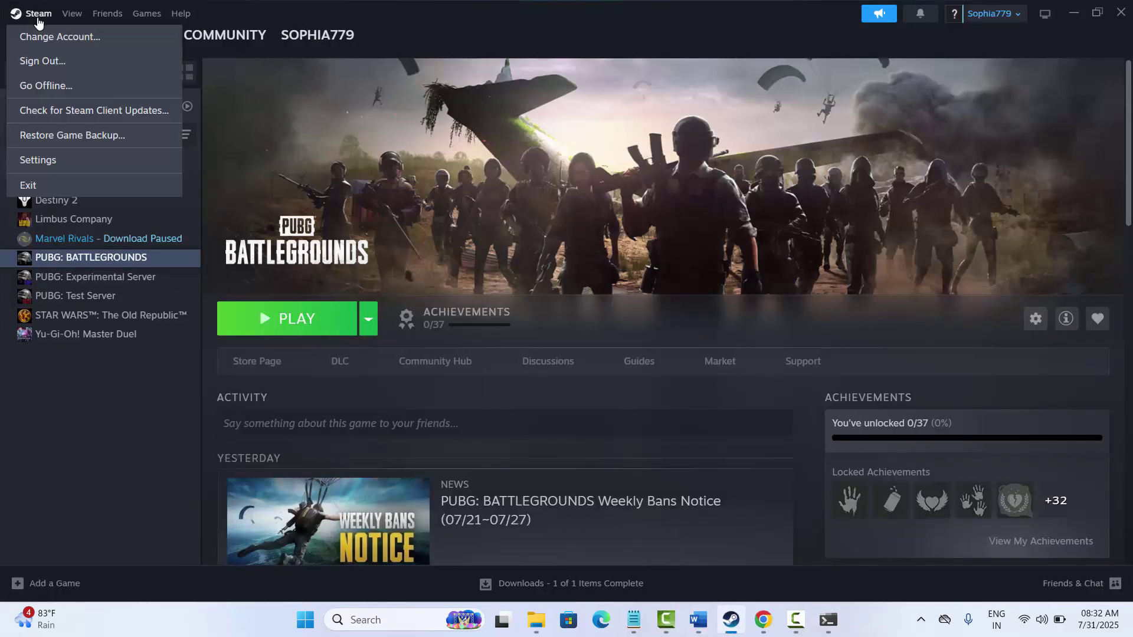
left_click(53, 167)
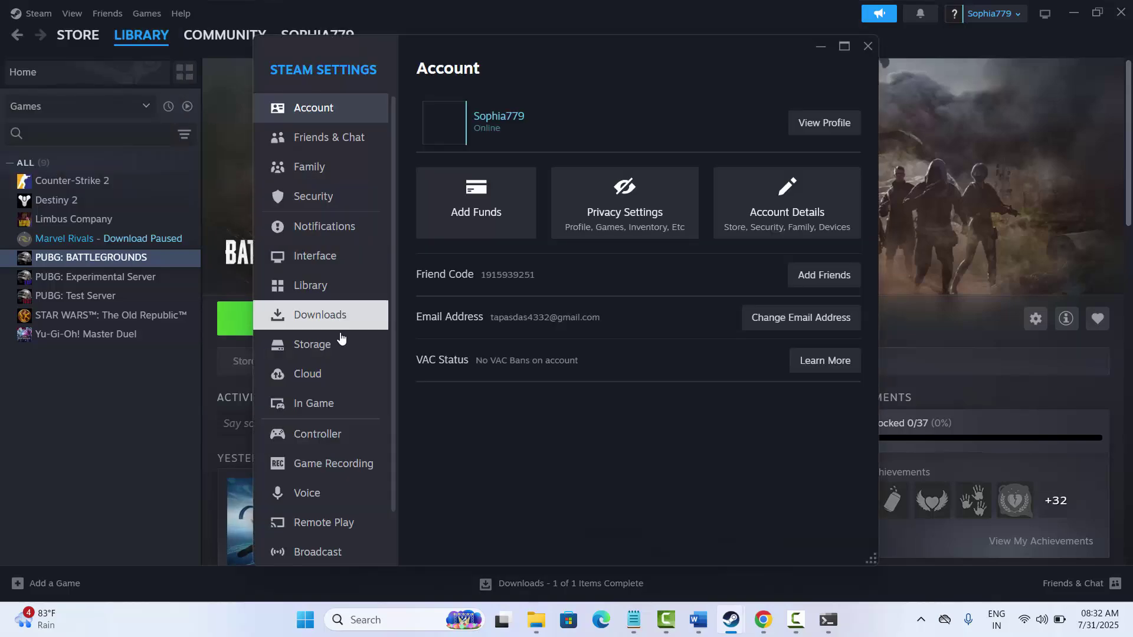
left_click(339, 319)
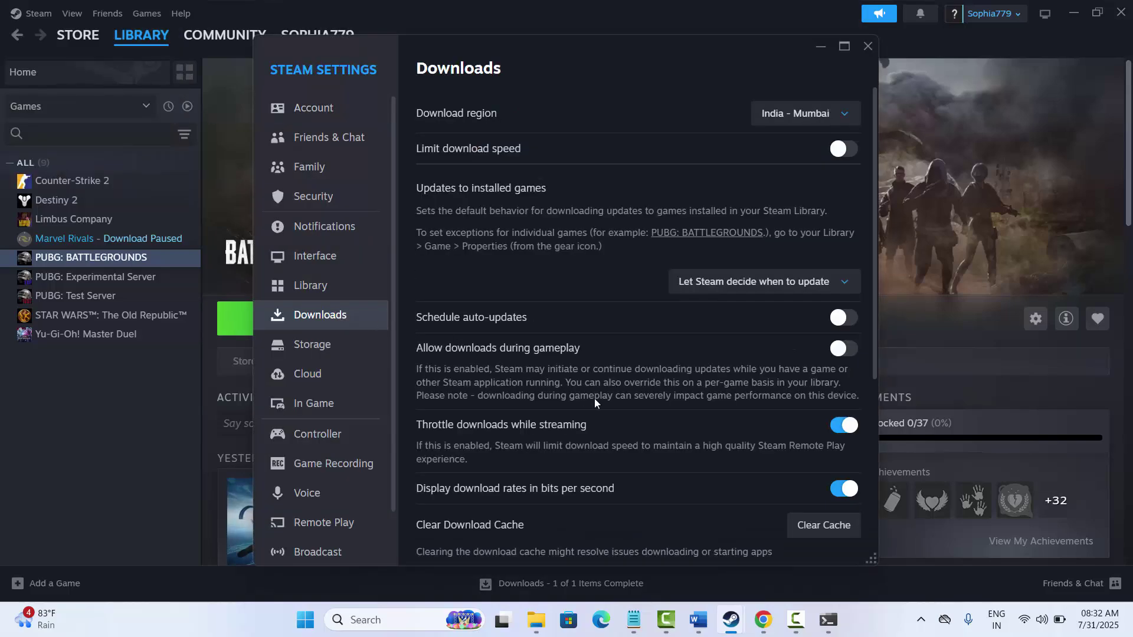
scroll(594, 399, "down", 4)
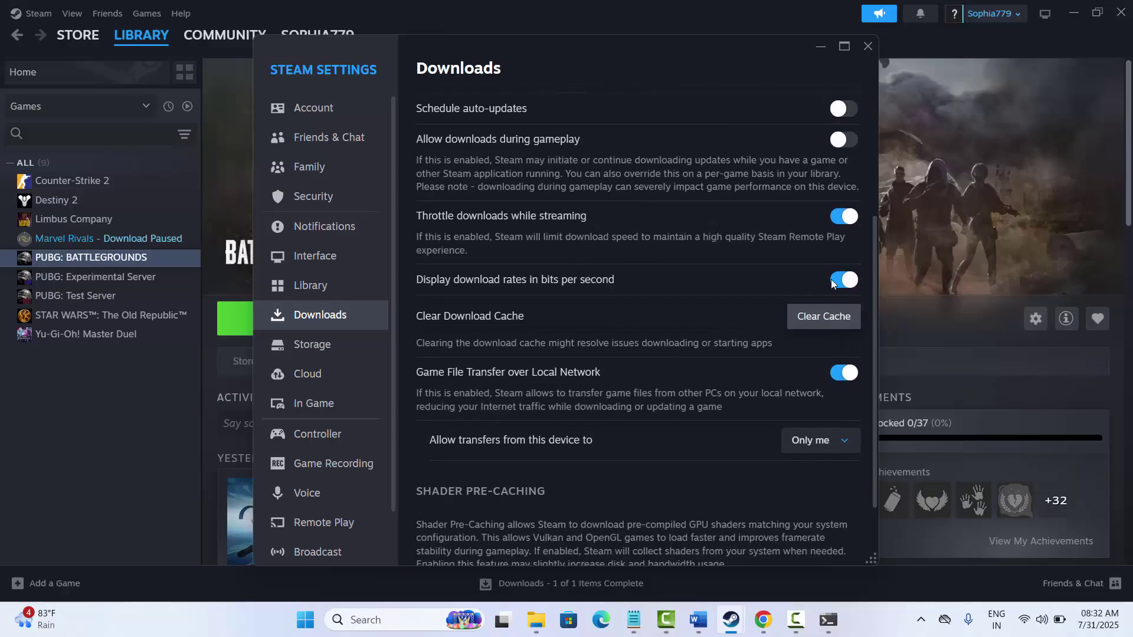
left_click(866, 45)
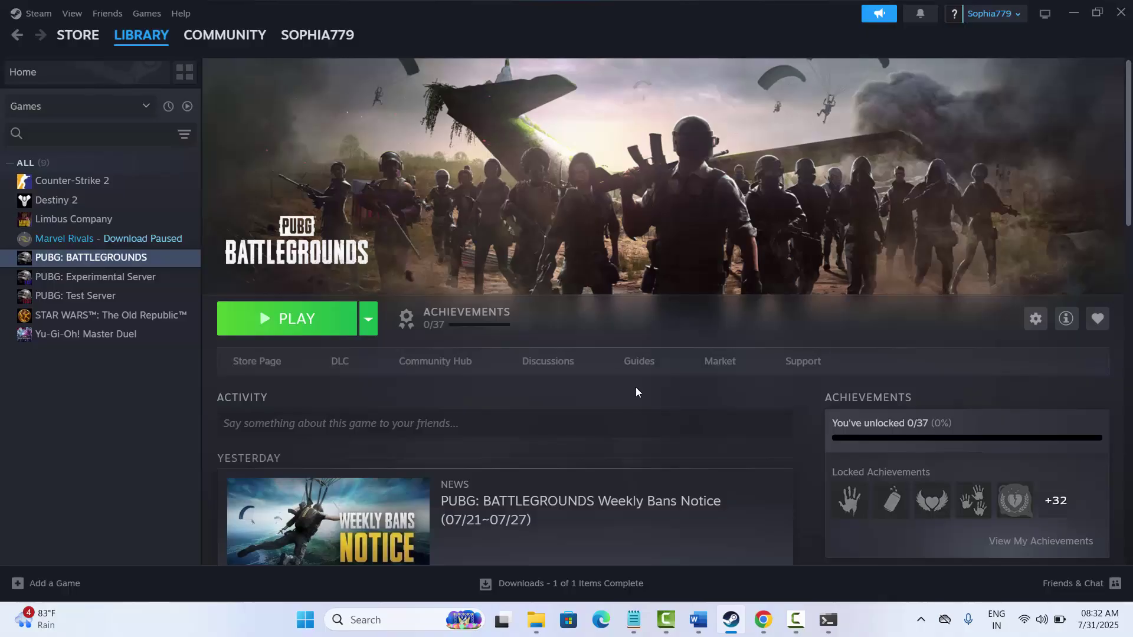
Step: Switch to Word and read the Method 9 instructions for disabling in-game overlays, continuing to the Method 10 firewall instructions
mouse_move(735, 630)
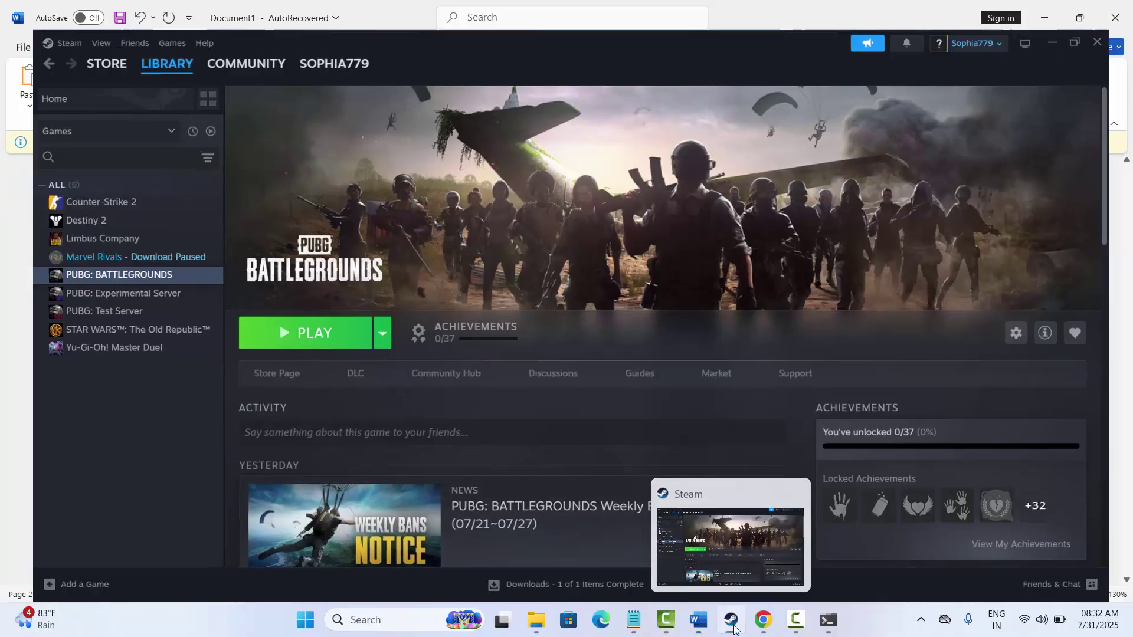
left_click(735, 630)
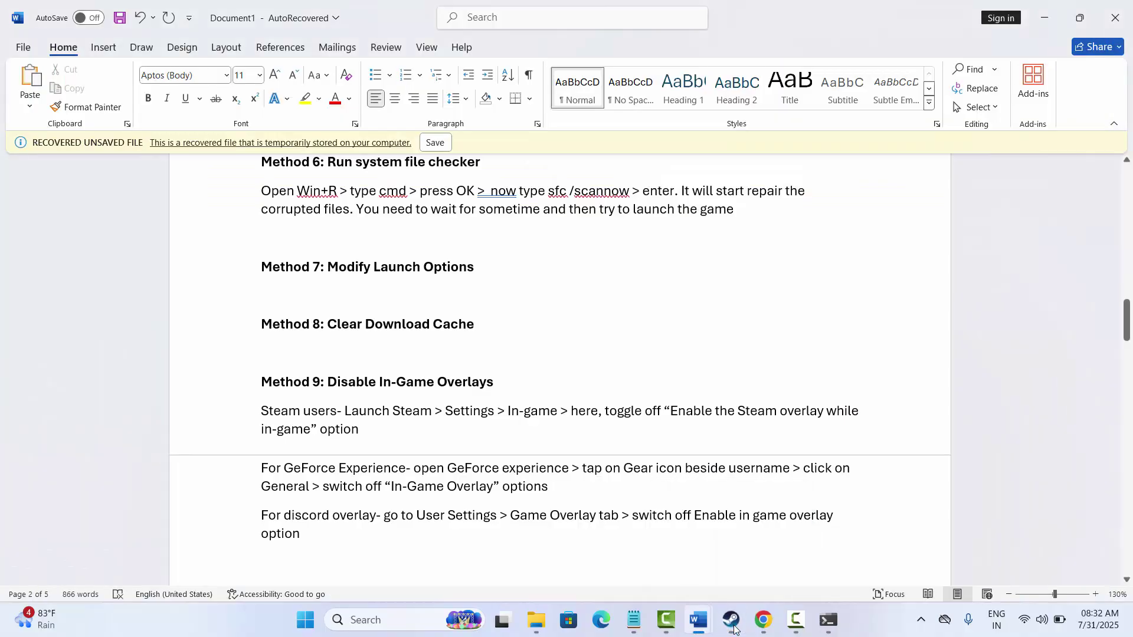
scroll(397, 393, "down", 2)
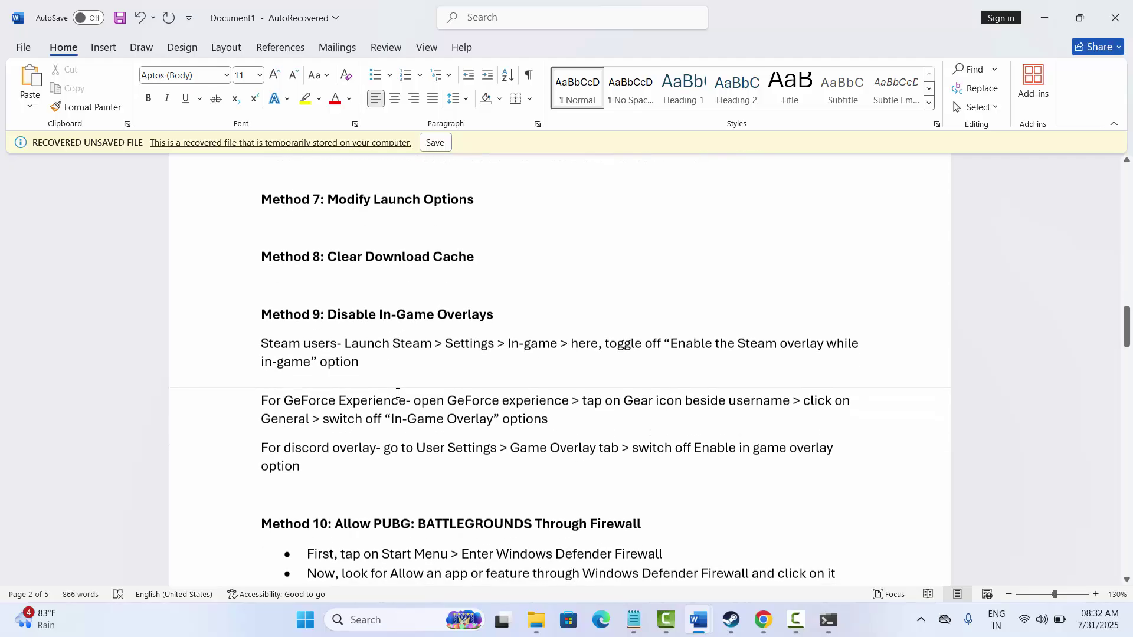
scroll(413, 392, "down", 1)
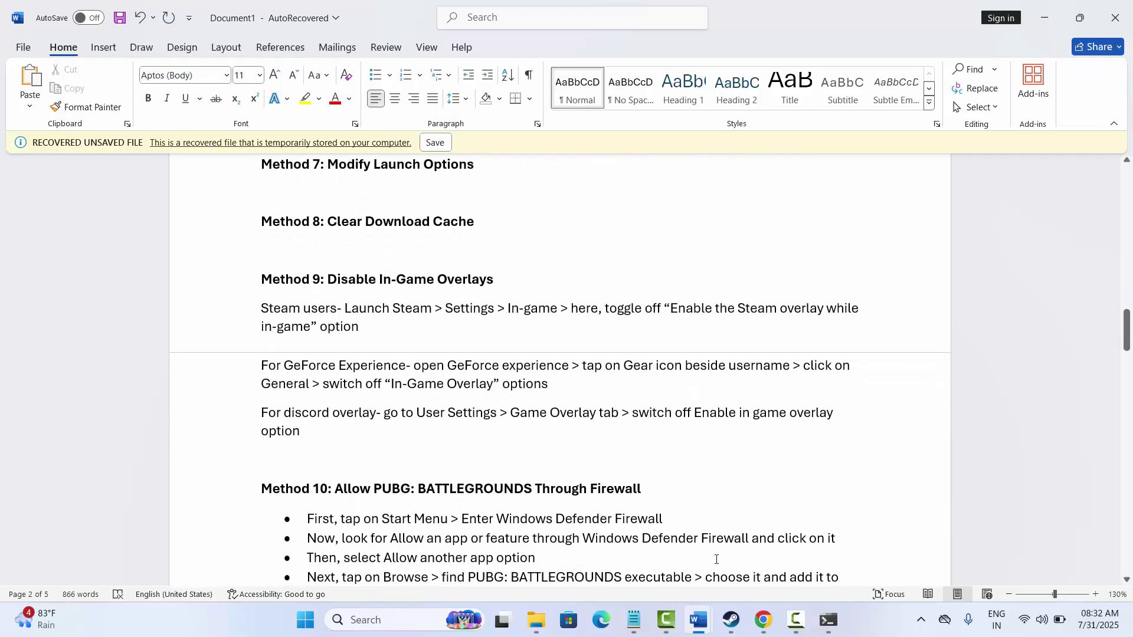
Step: Switch to Steam, turn off the Steam Overlay while in-game for PUBG: BATTLEGROUNDS, and close the game's properties
left_click(732, 619)
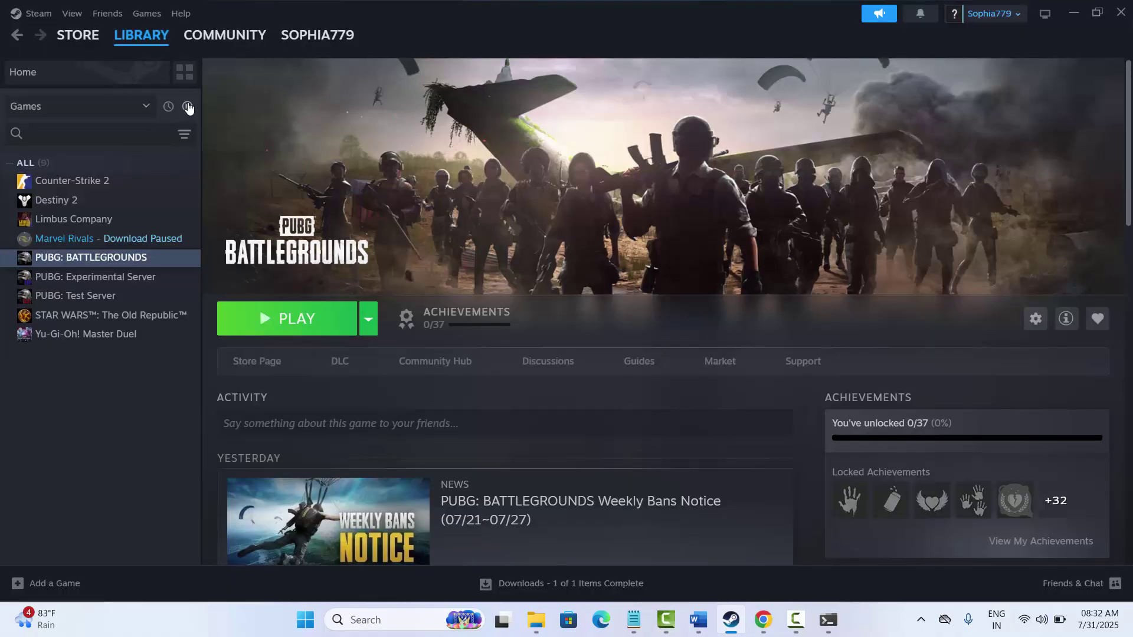
right_click(119, 262)
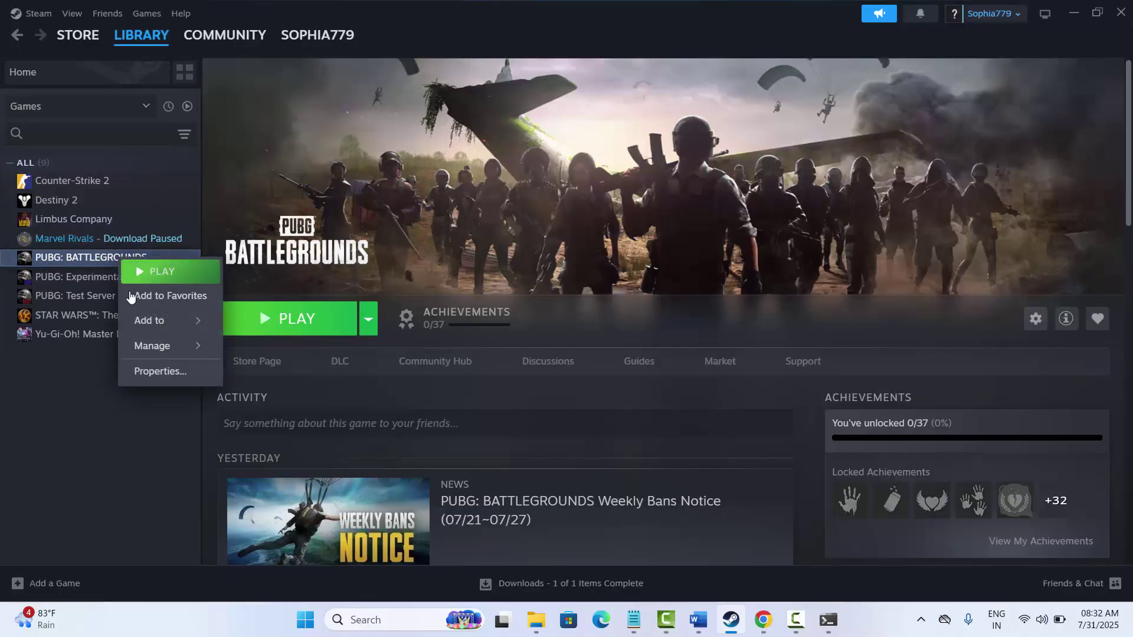
left_click(161, 370)
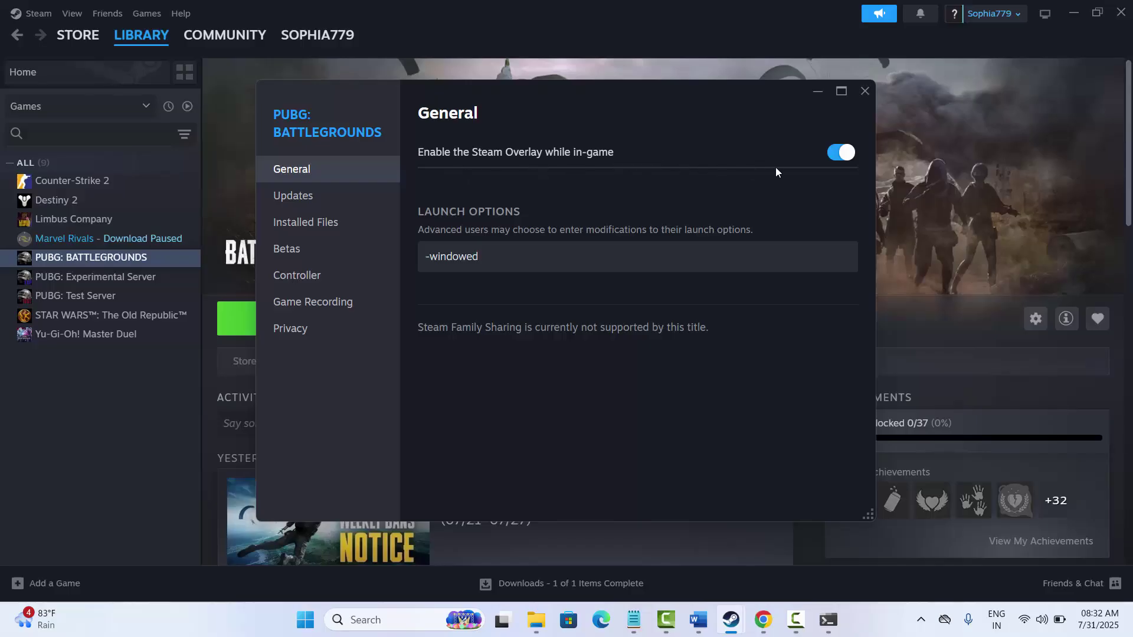
left_click(833, 158)
left_click(864, 92)
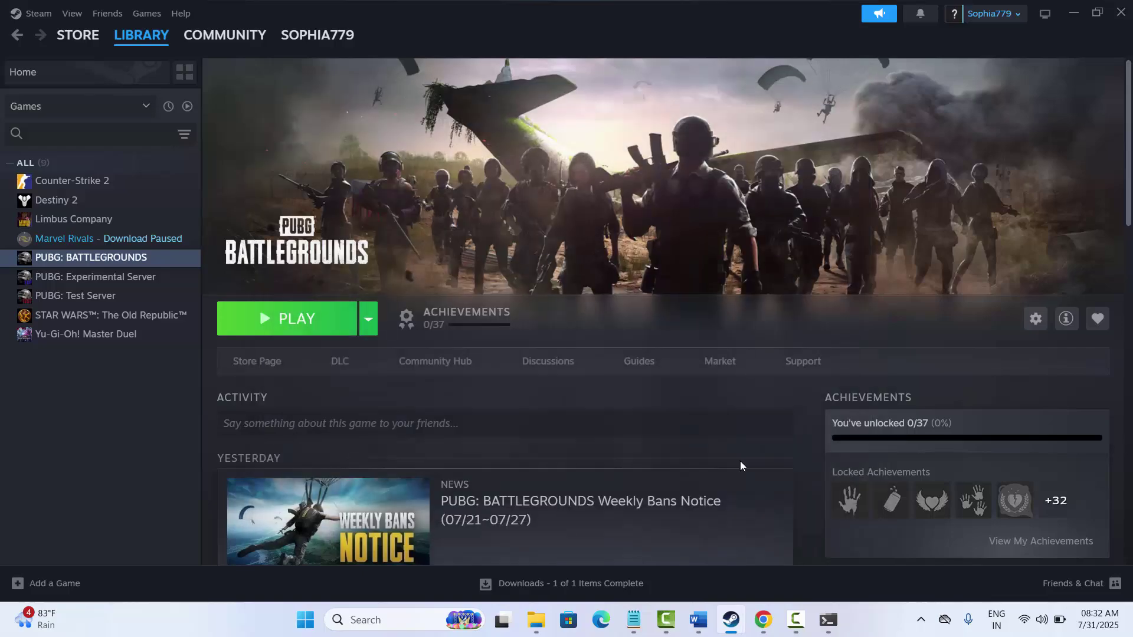
Step: Check Methods 9 and 10 in Word, then open Windows Defender Firewall's allowed apps list and unlock it for changes
left_click(732, 627)
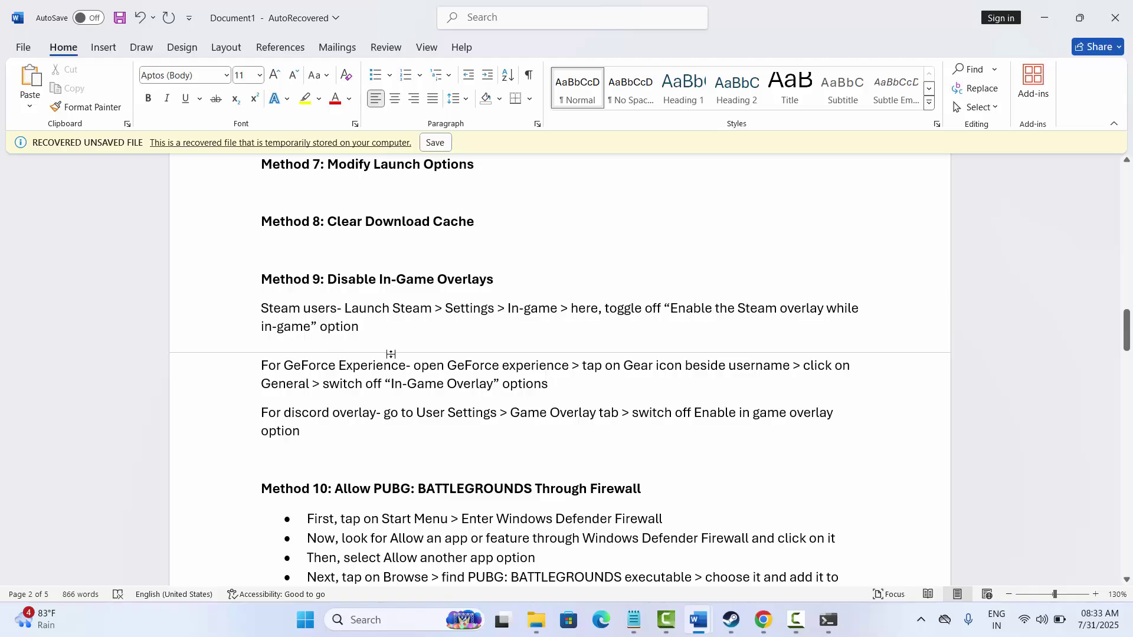
scroll(392, 355, "down", 1)
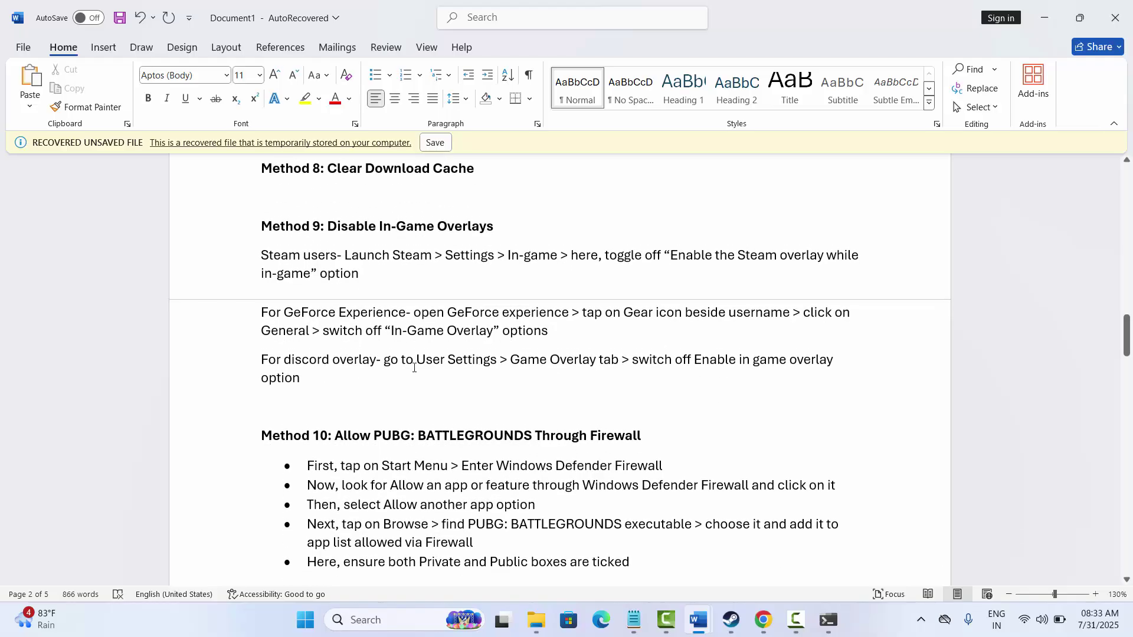
scroll(414, 368, "down", 2)
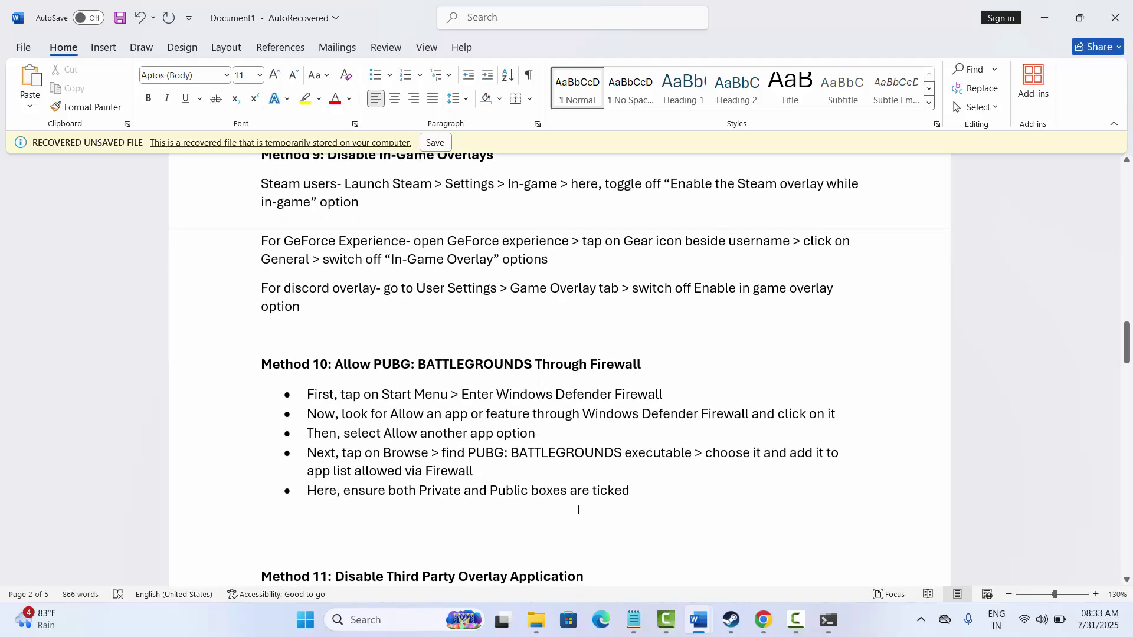
left_click(375, 624)
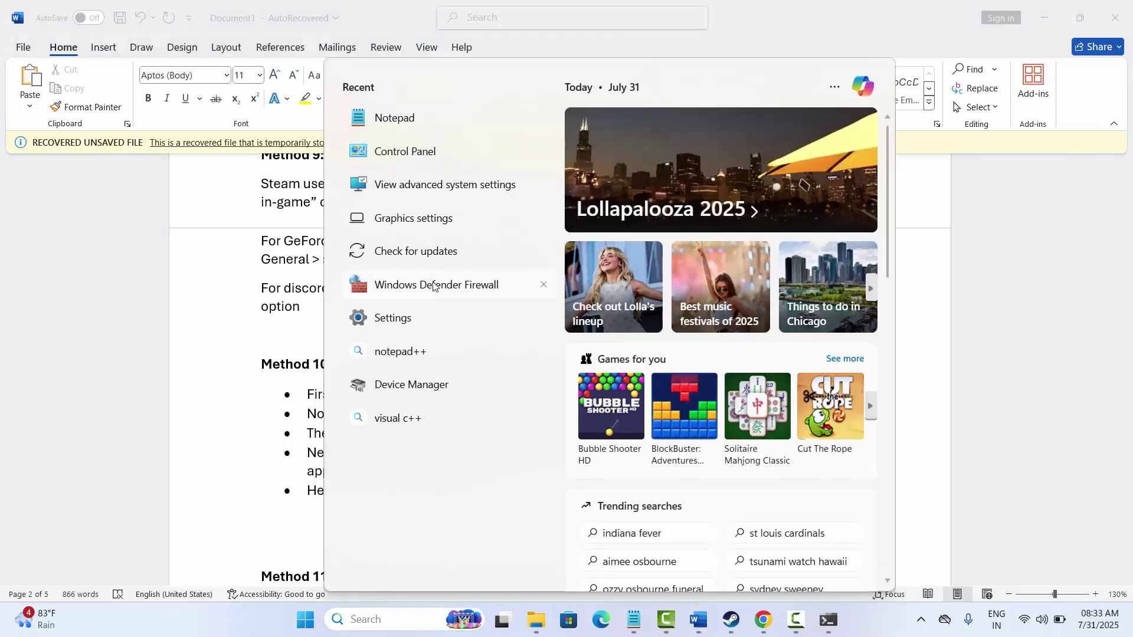
left_click(434, 285)
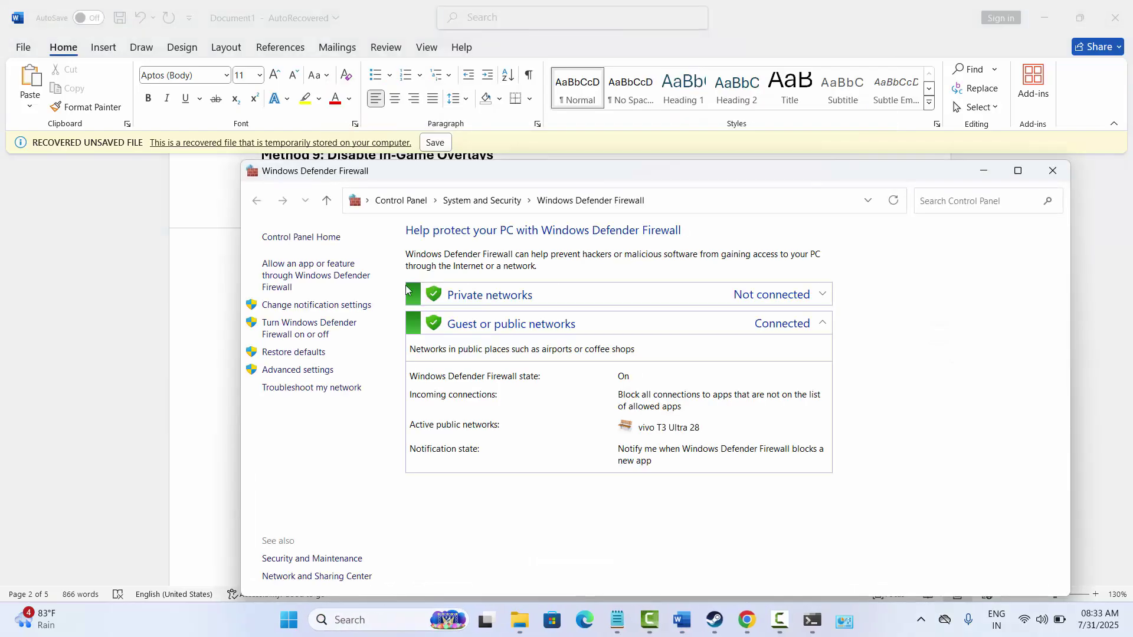
left_click(311, 276)
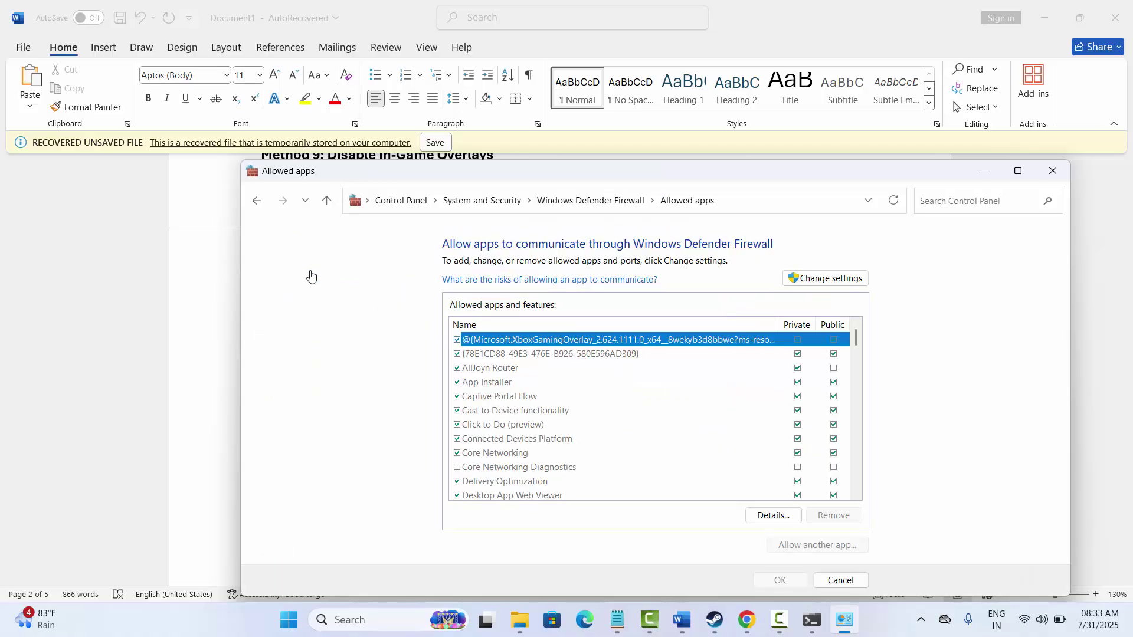
left_click(818, 281)
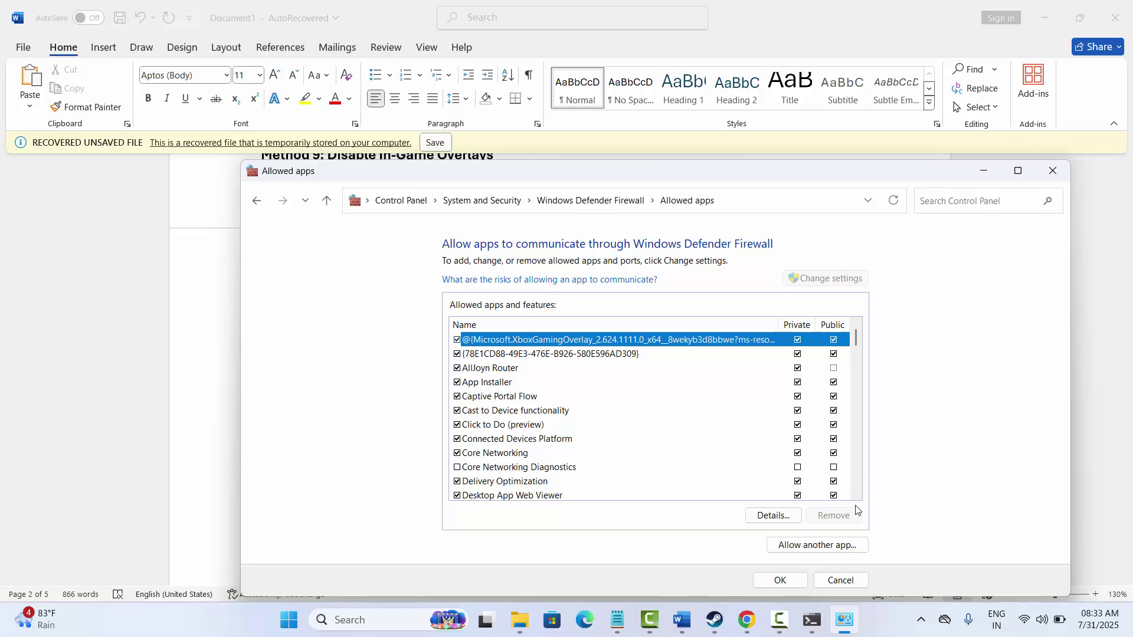
Step: Start adding another app to the allowed list and browse to the Program Files (x86) folder on drive C
left_click(817, 545)
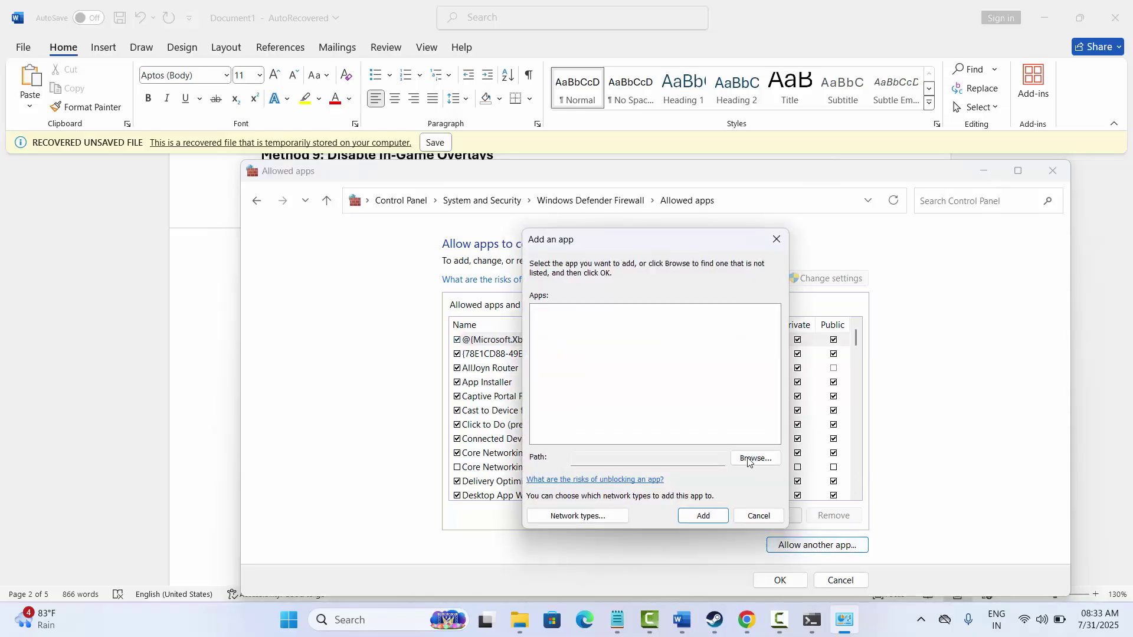
left_click(748, 460)
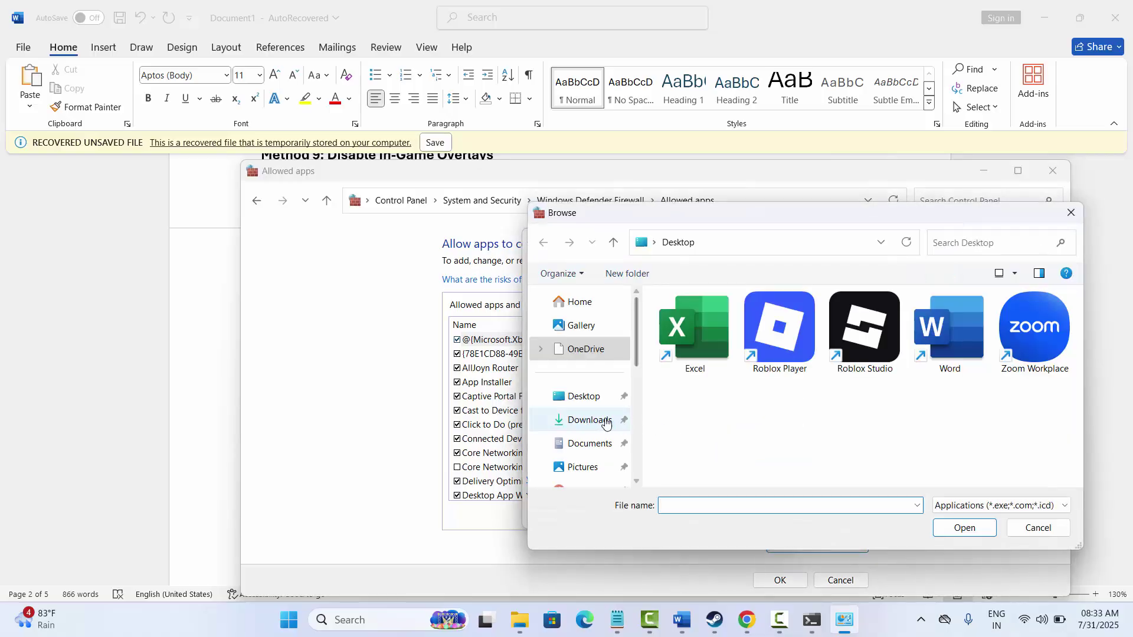
scroll(605, 423, "down", 5)
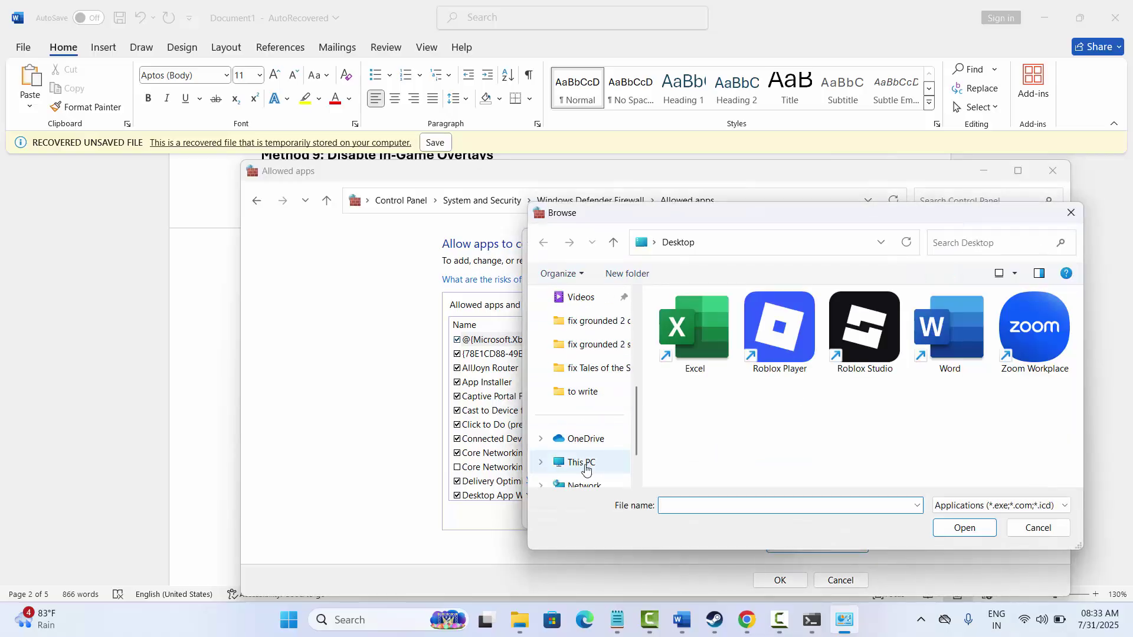
left_click(586, 469)
double_click(748, 327)
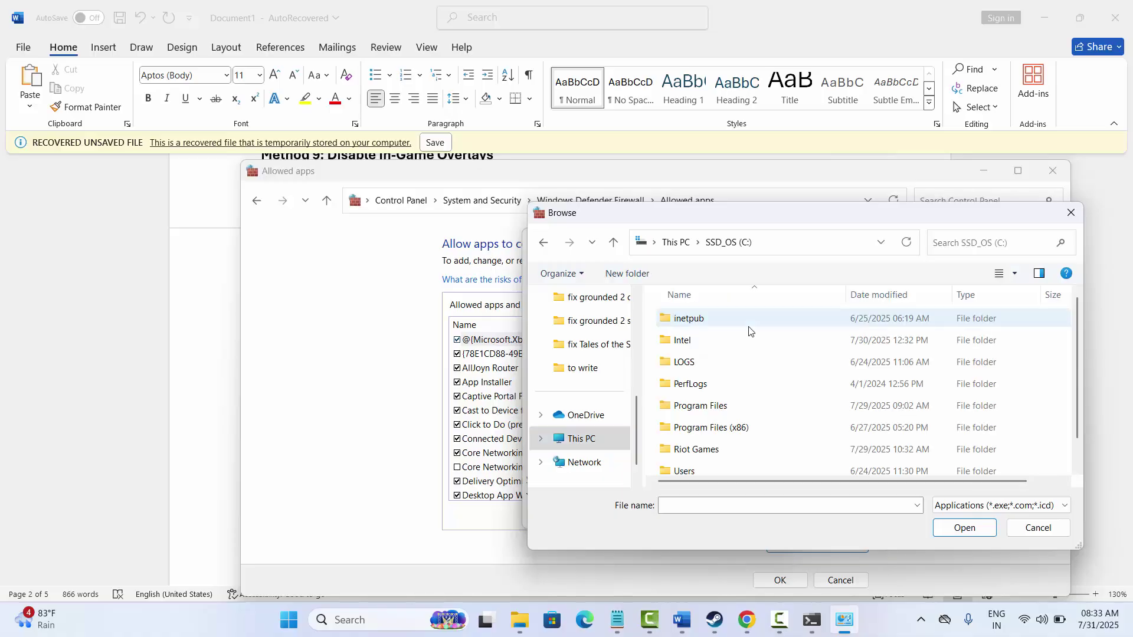
scroll(711, 410, "down", 1)
left_click(711, 414)
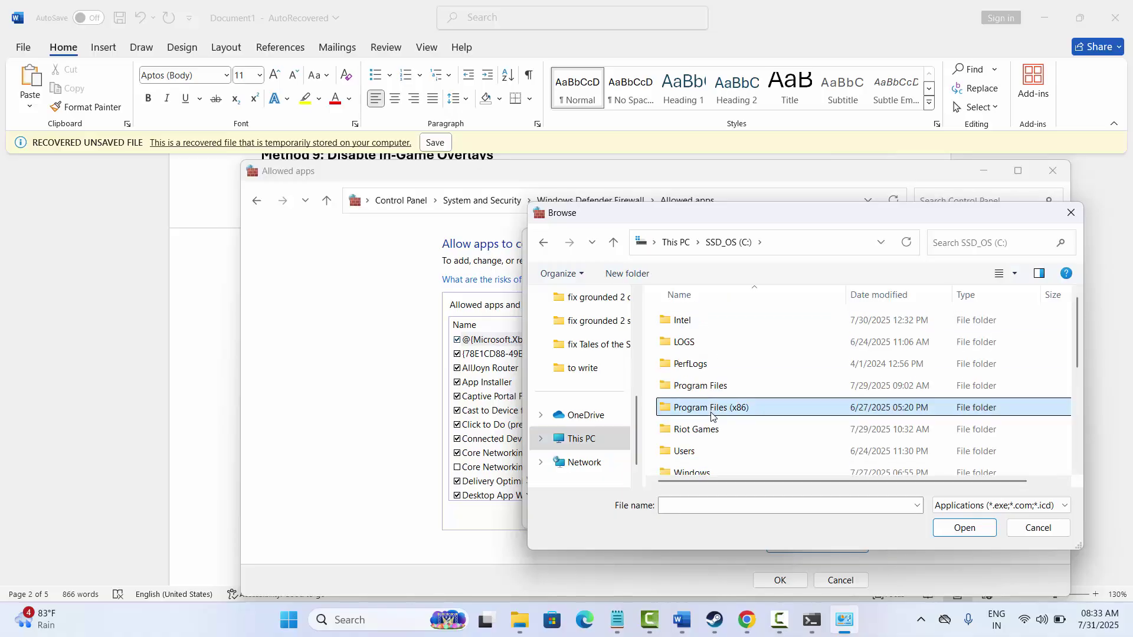
double_click(712, 414)
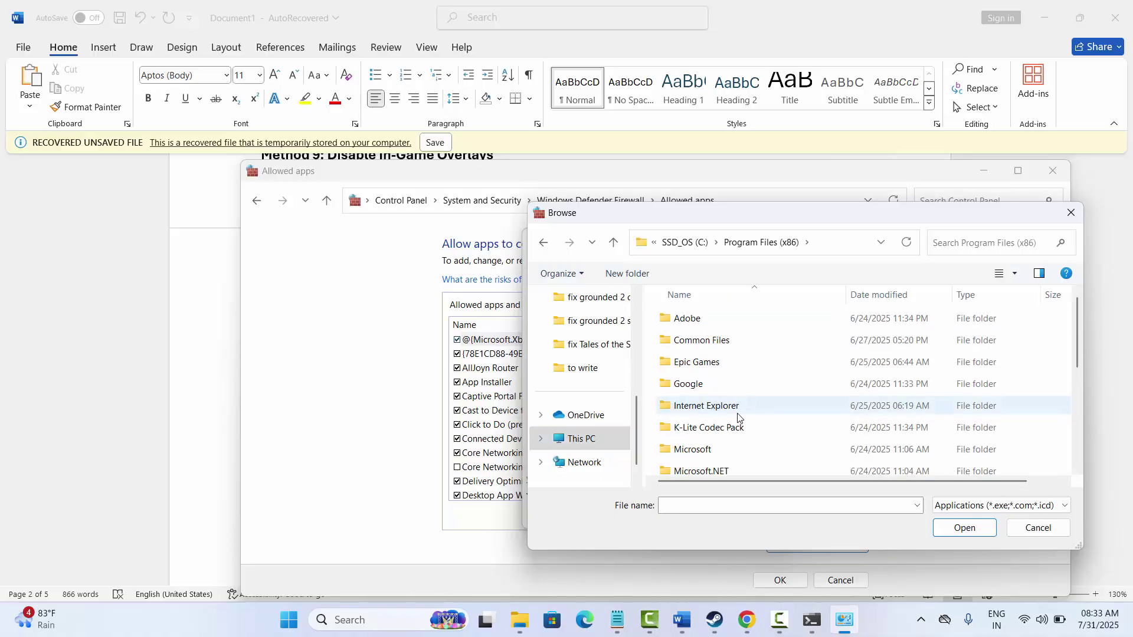
Step: Browse from Program Files (x86) into the Steam folder's steamapps > common subfolder
scroll(738, 419, "down", 5)
scroll(738, 416, "down", 1)
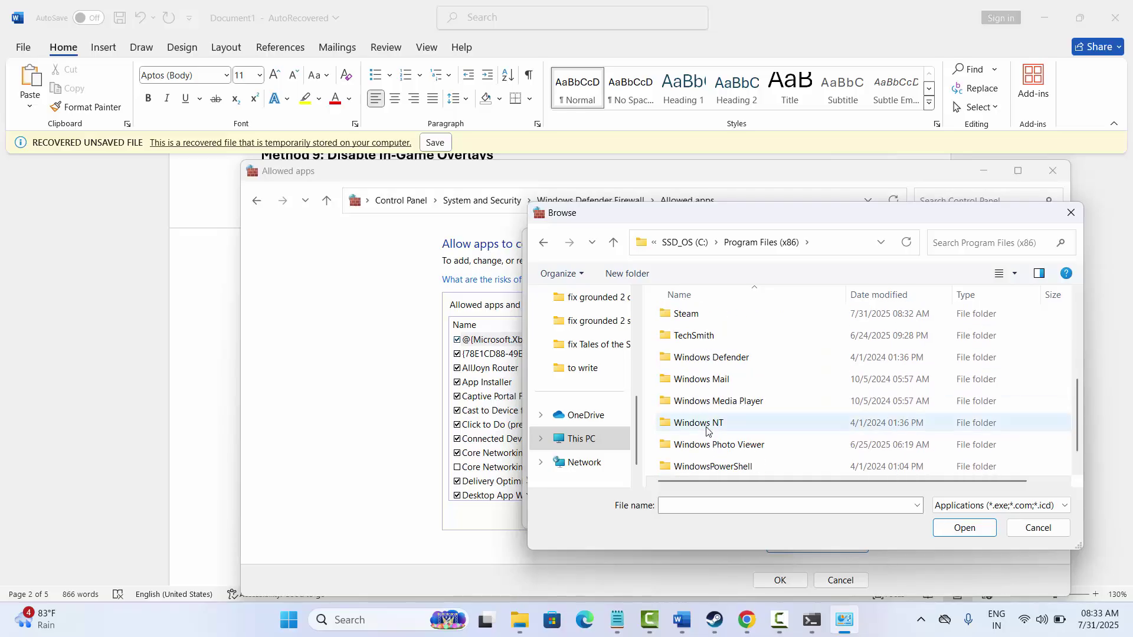
scroll(704, 413, "up", 1)
double_click(695, 380)
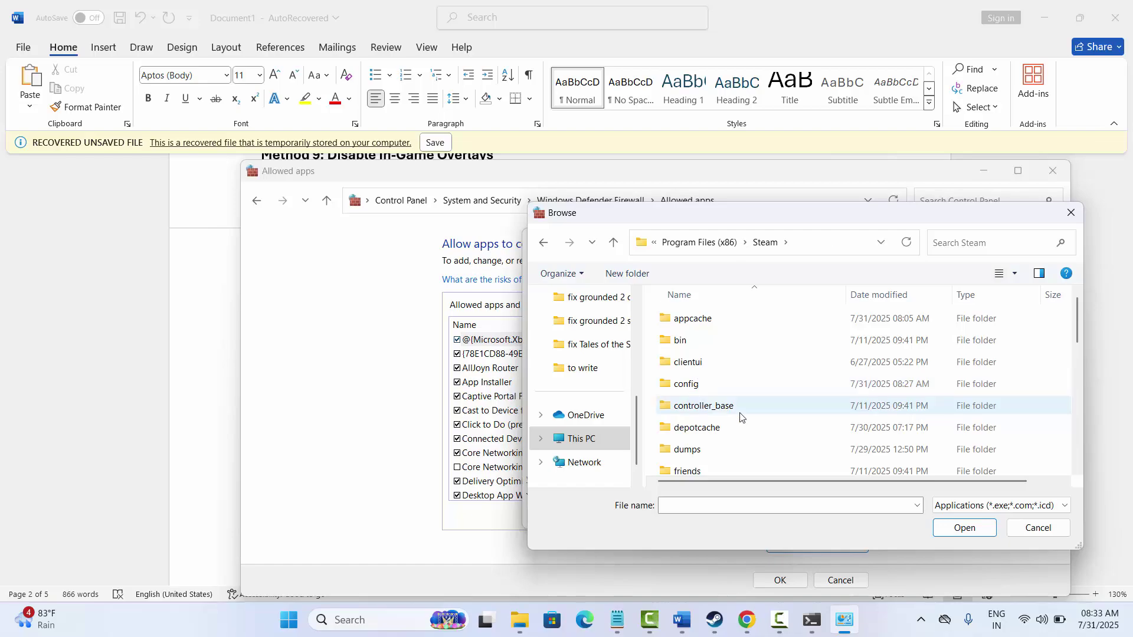
scroll(716, 413, "down", 2)
scroll(688, 416, "down", 1)
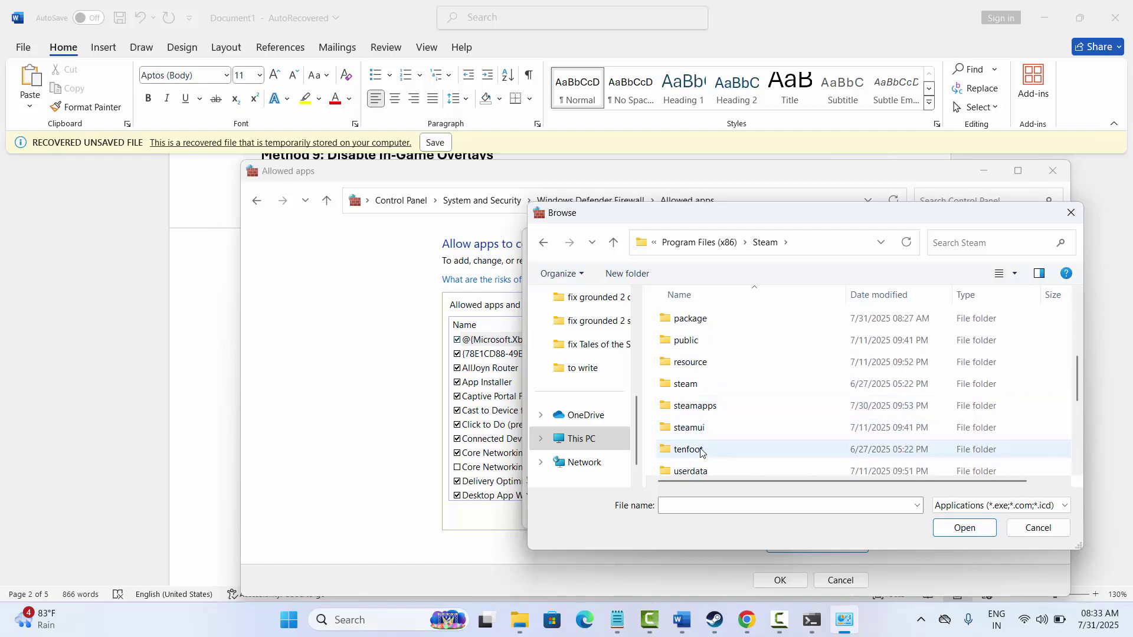
double_click(699, 406)
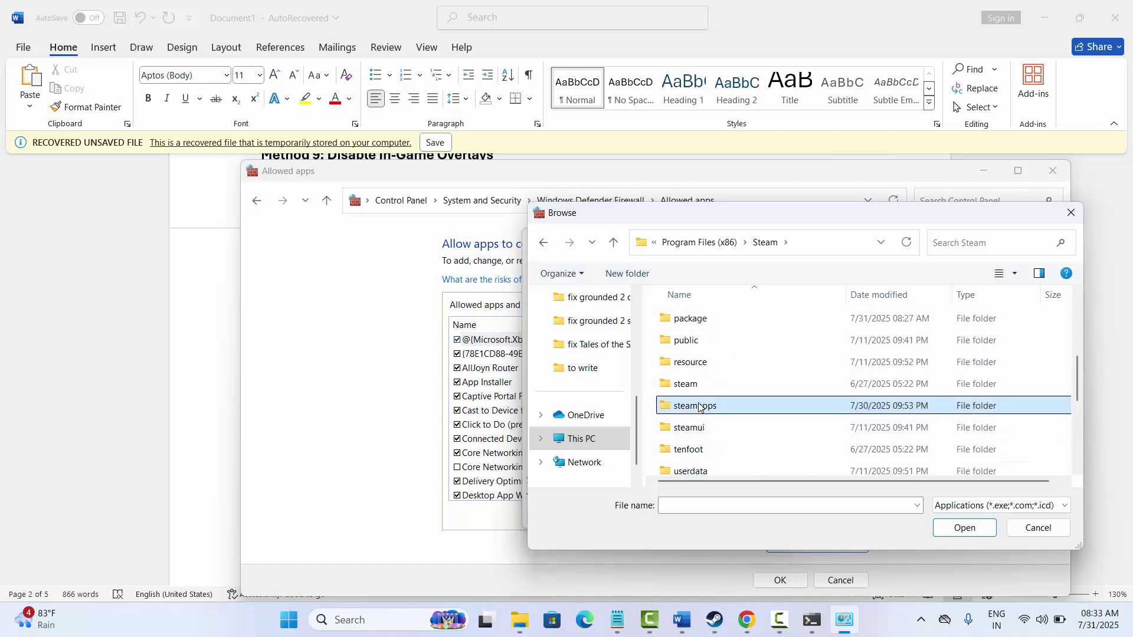
double_click(700, 319)
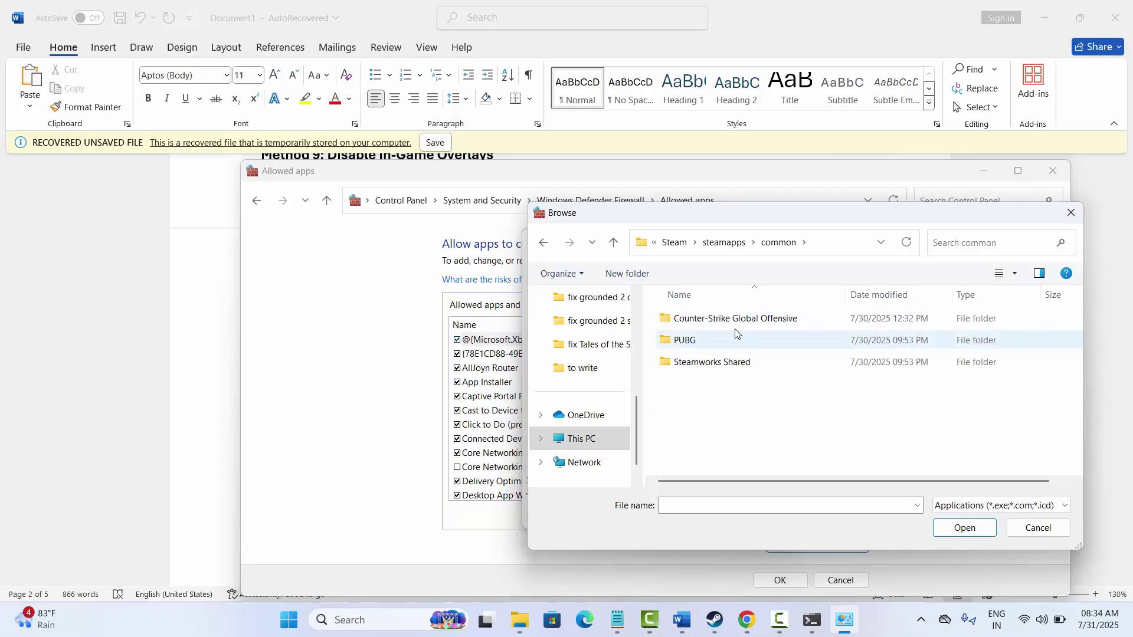
Step: Choose the TslGame application in PUBG > TslGame > Binaries > Win64 as the app to add
left_click(704, 342)
double_click(704, 342)
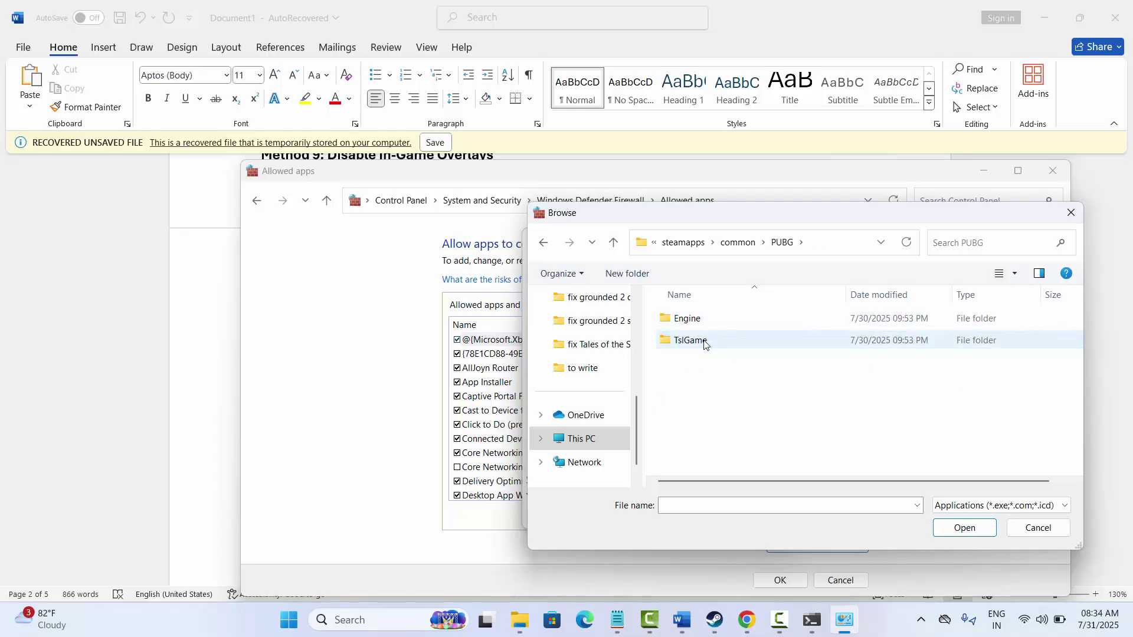
double_click(703, 341)
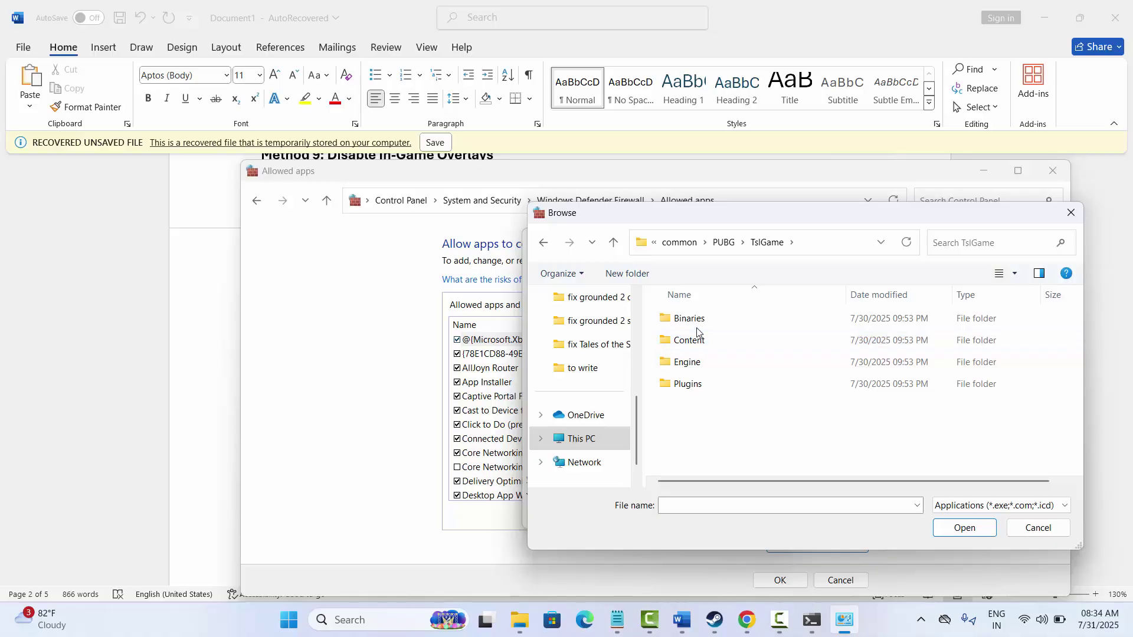
double_click(692, 320)
double_click(704, 353)
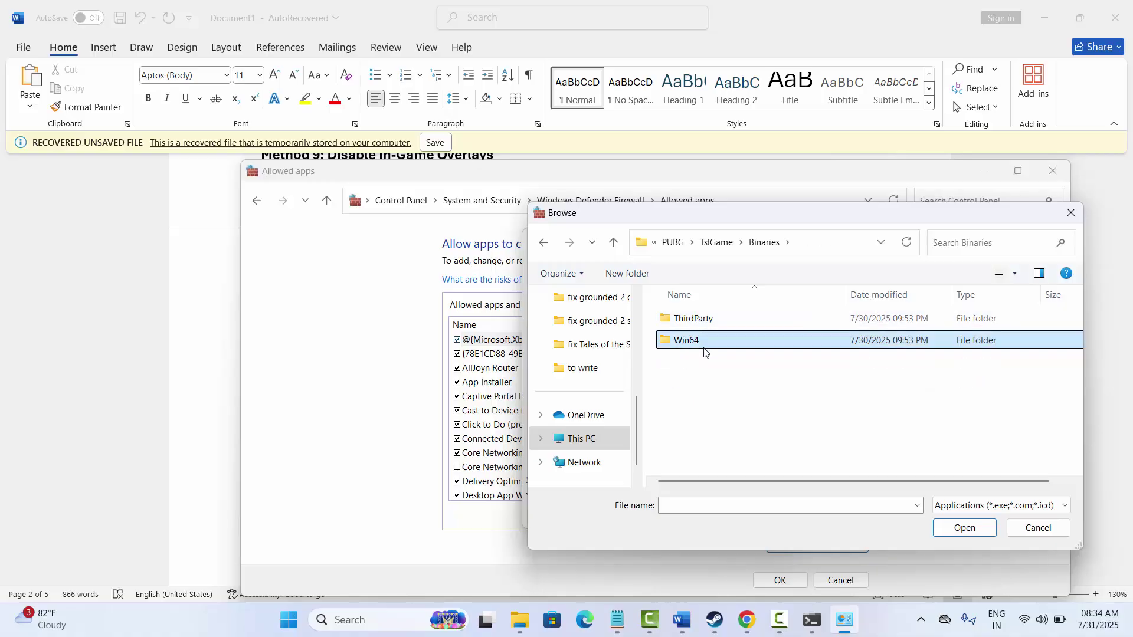
left_click(703, 383)
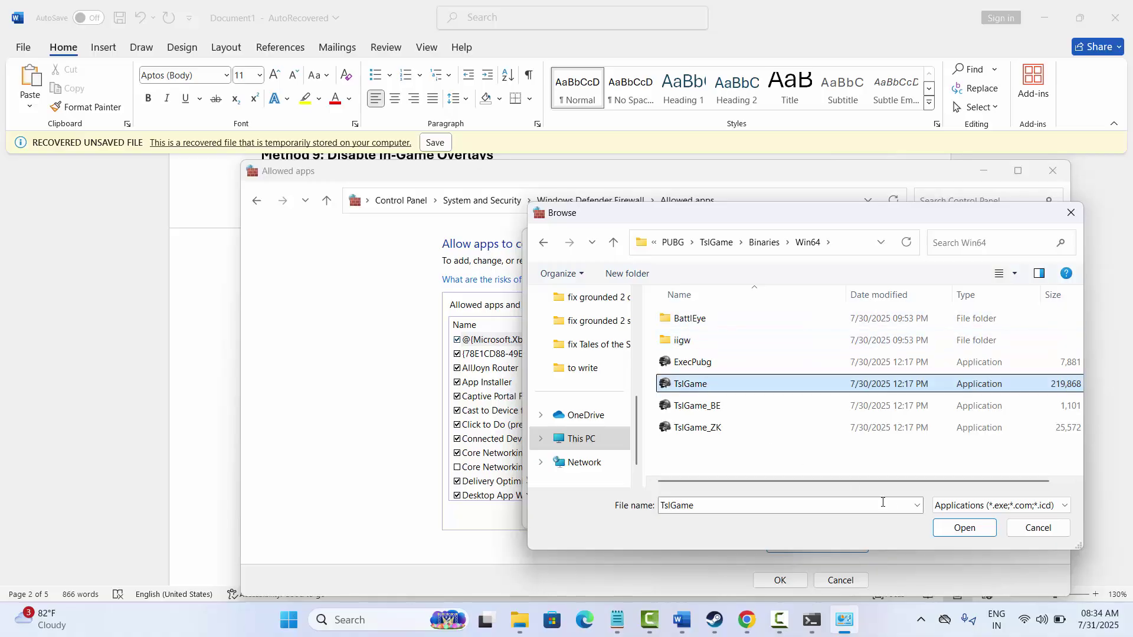
left_click(953, 529)
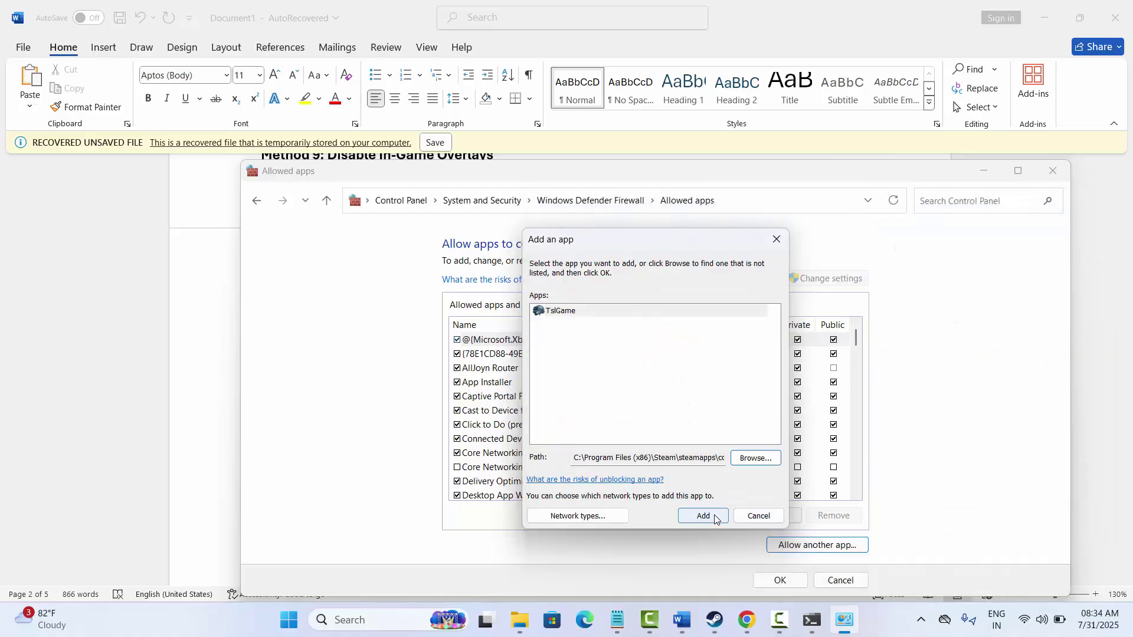
Step: Add TslGame to the allowed apps, tick its Private network box, and close the firewall window
left_click(703, 517)
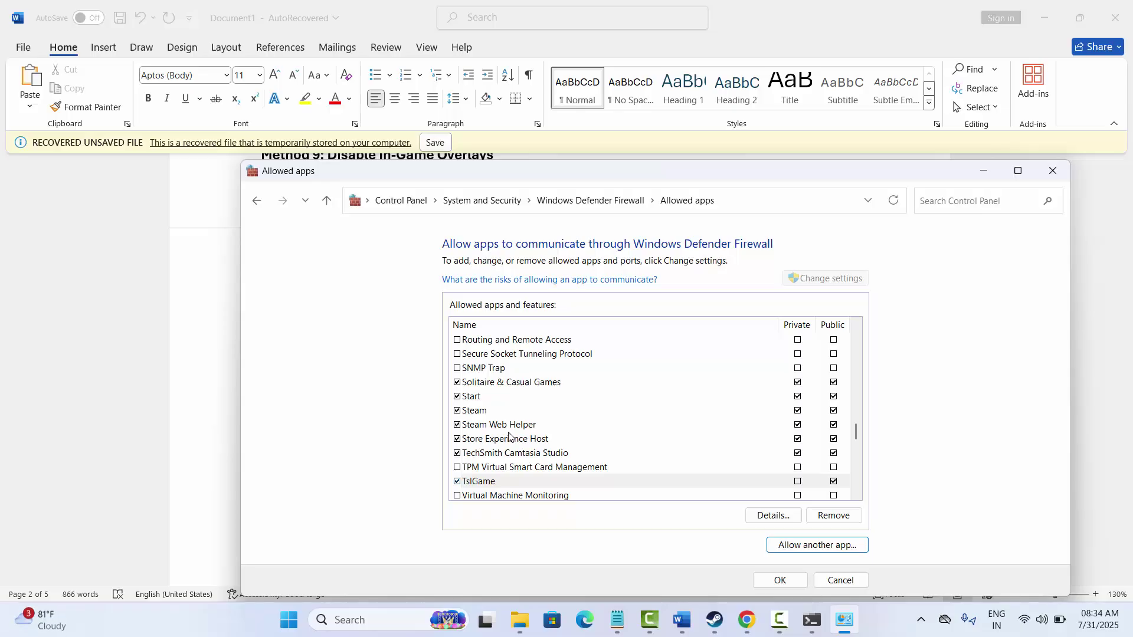
left_click(798, 482)
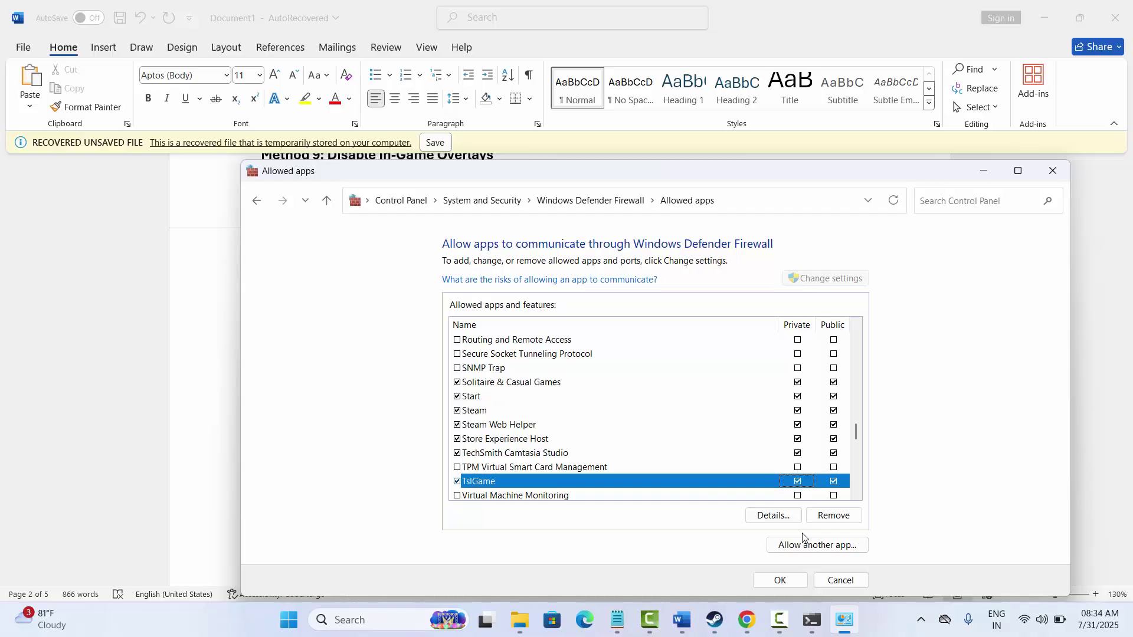
left_click(1053, 171)
Step: Read Methods 11 to 15 in Word, then open Task Manager to view the running processes
left_click(559, 410)
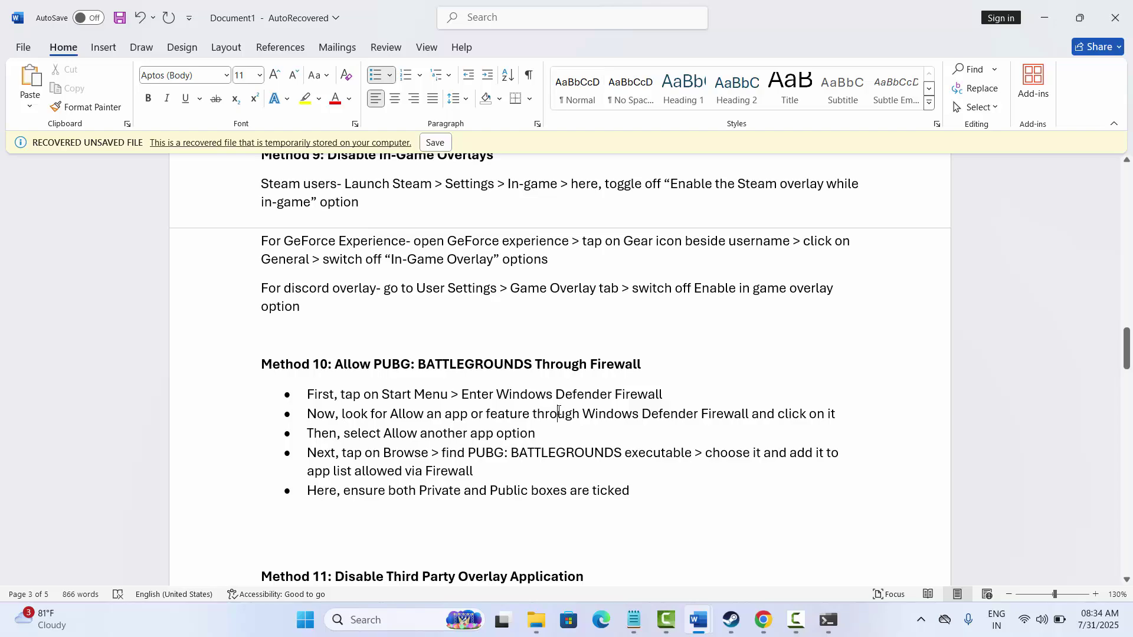
scroll(559, 410, "down", 4)
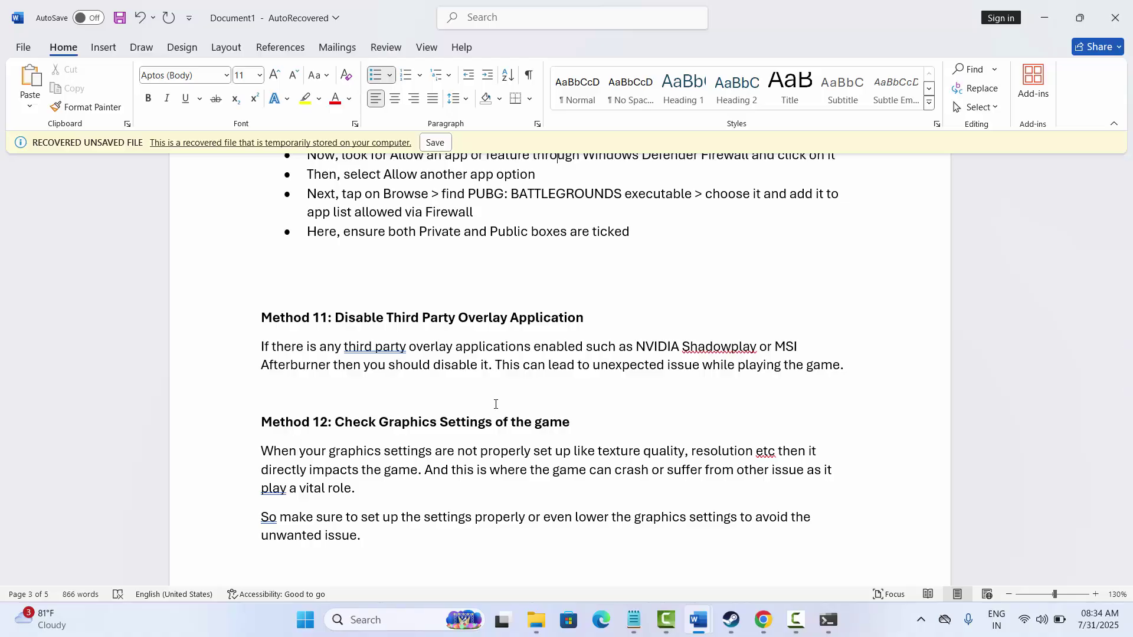
scroll(454, 398, "down", 3)
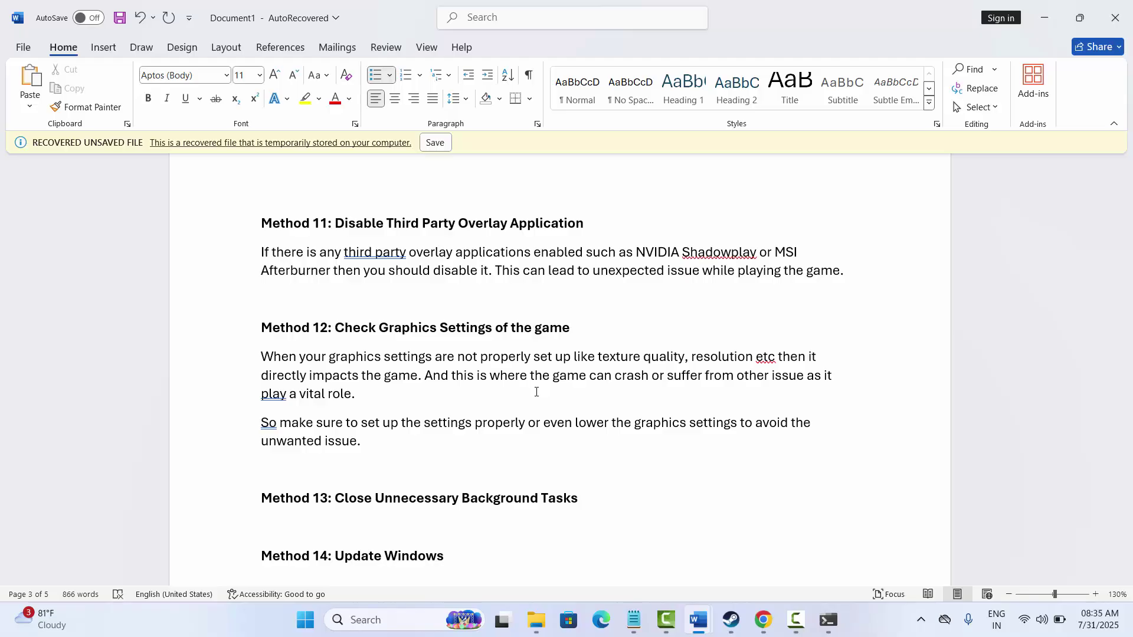
scroll(536, 392, "down", 4)
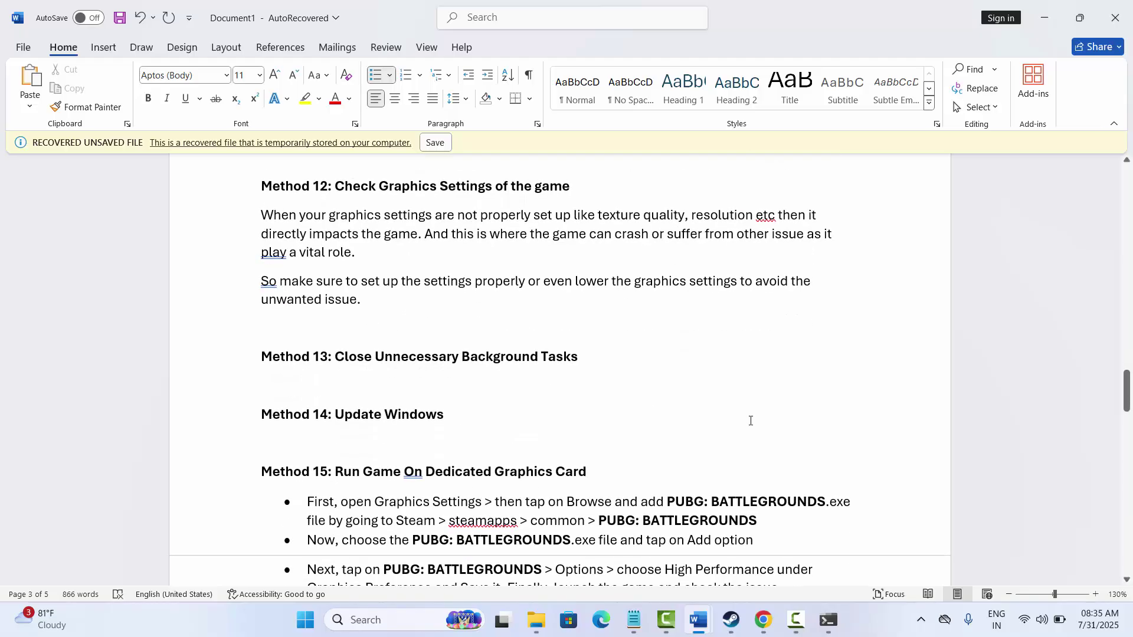
right_click(882, 628)
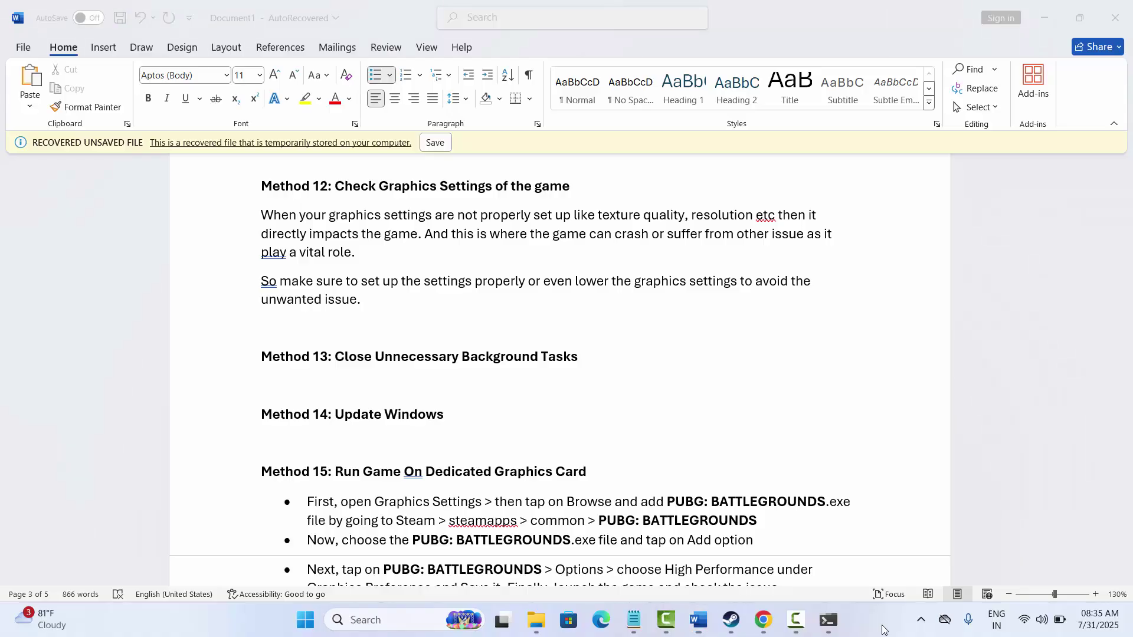
left_click(936, 567)
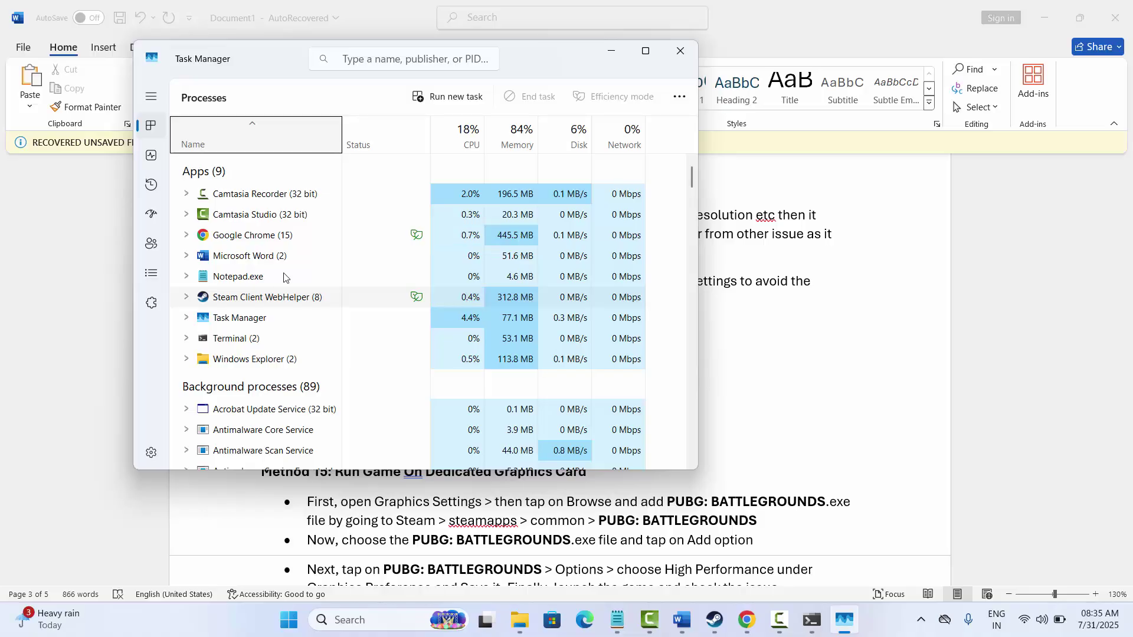
Step: Show the actions available for the Microsoft Word process, including ending the task, and close Task Manager without applying any
left_click(271, 260)
right_click(272, 264)
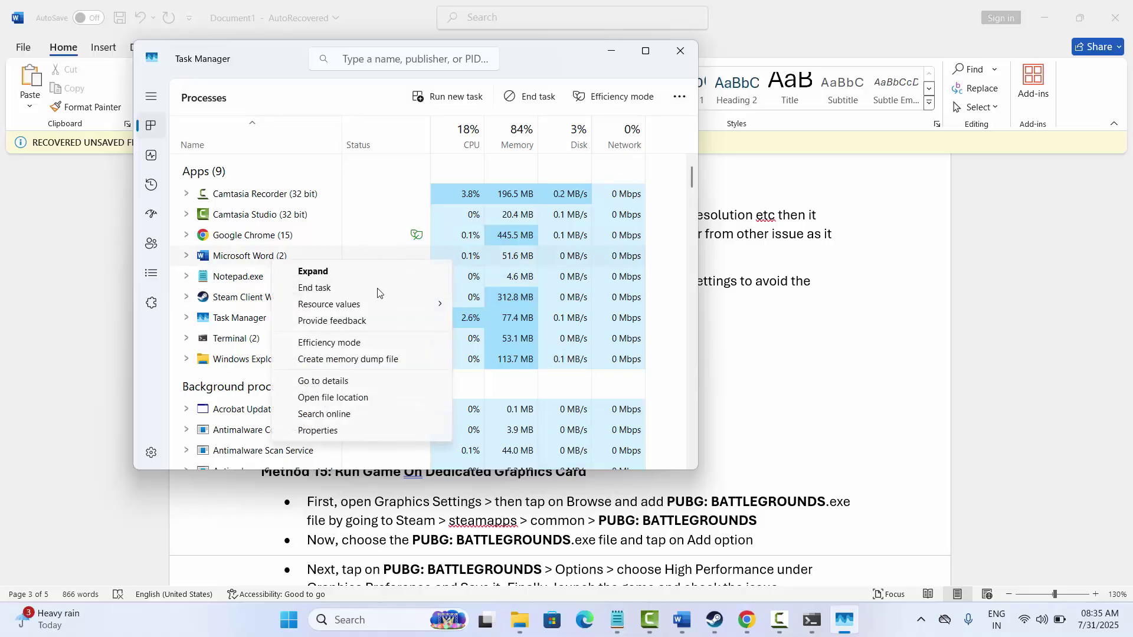
left_click(679, 59)
left_click(679, 59)
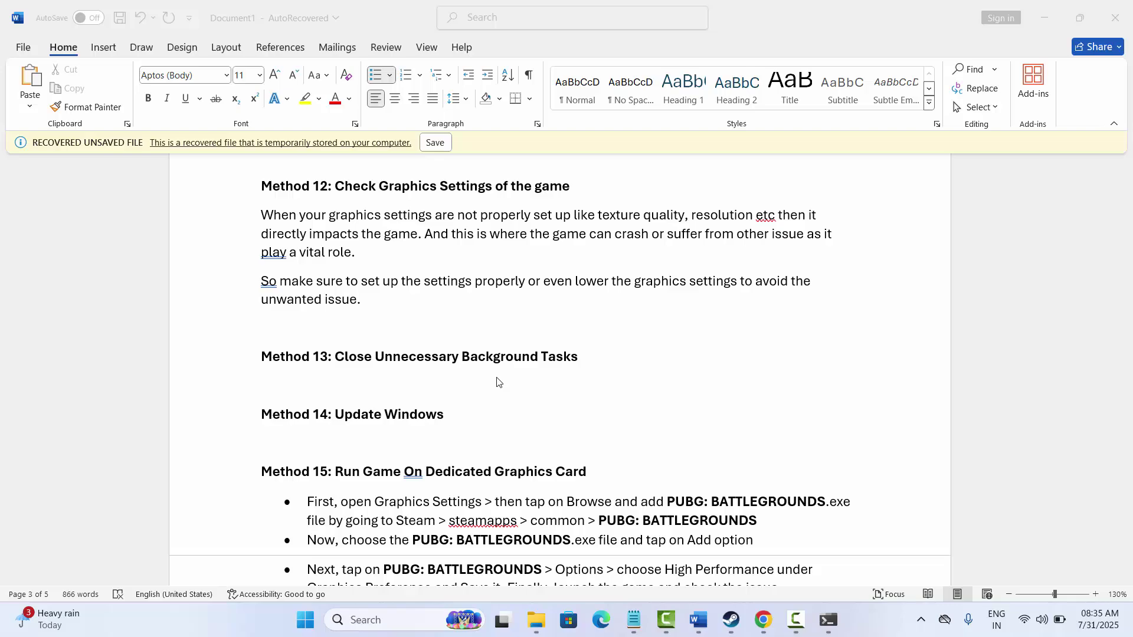
Step: Open the Windows Update page in Settings to review the update status, and close Settings
scroll(497, 383, "down", 1)
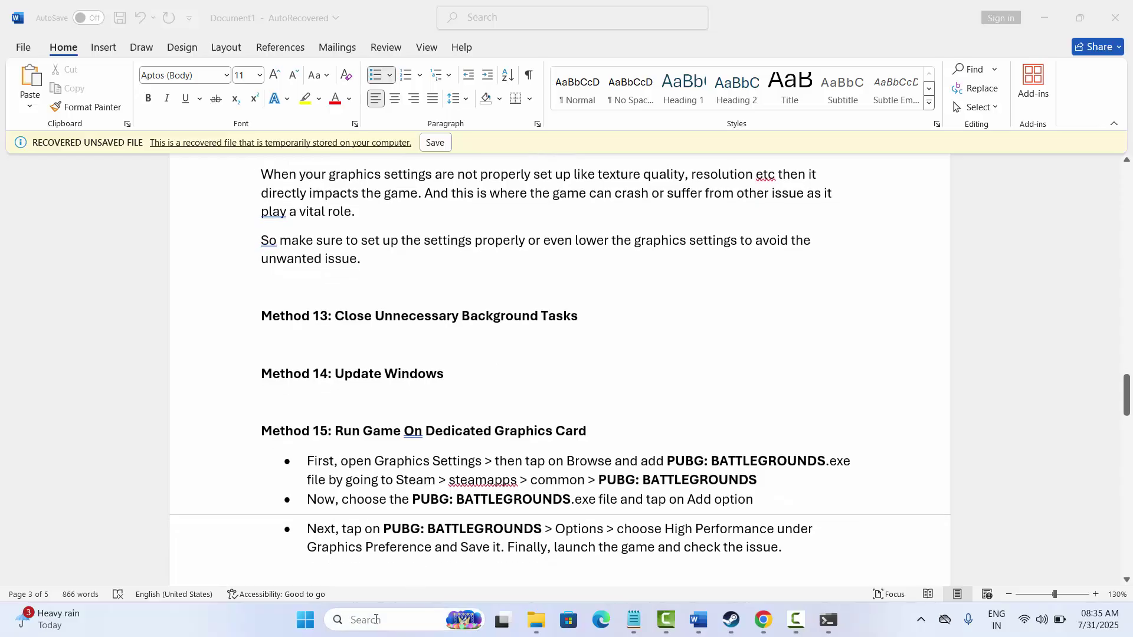
left_click(375, 619)
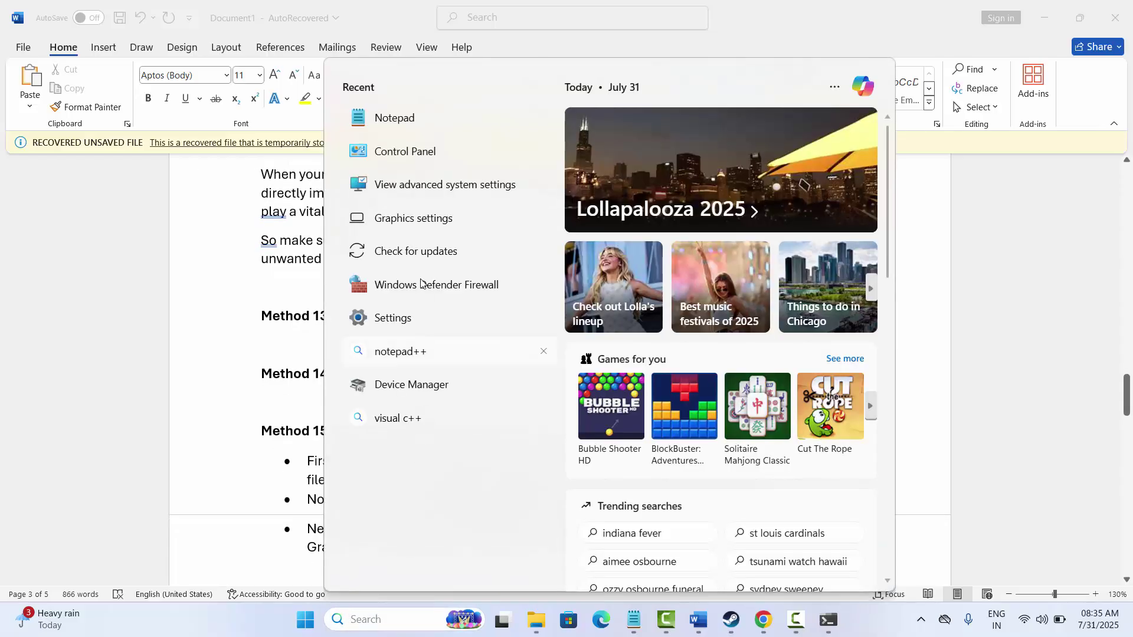
left_click(417, 252)
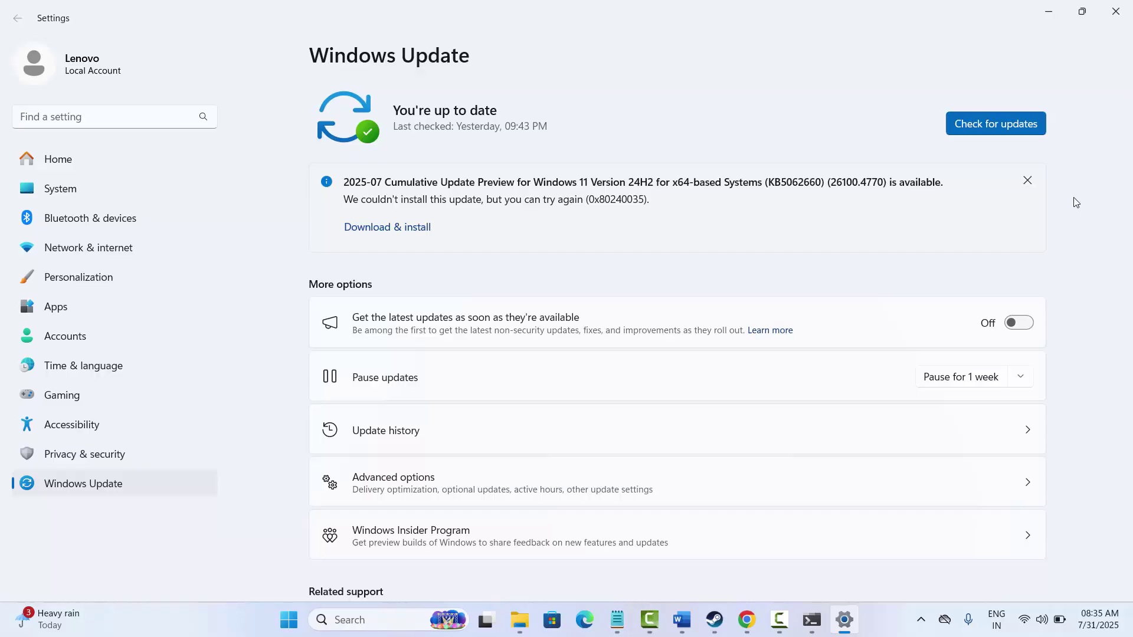
left_click(1114, 22)
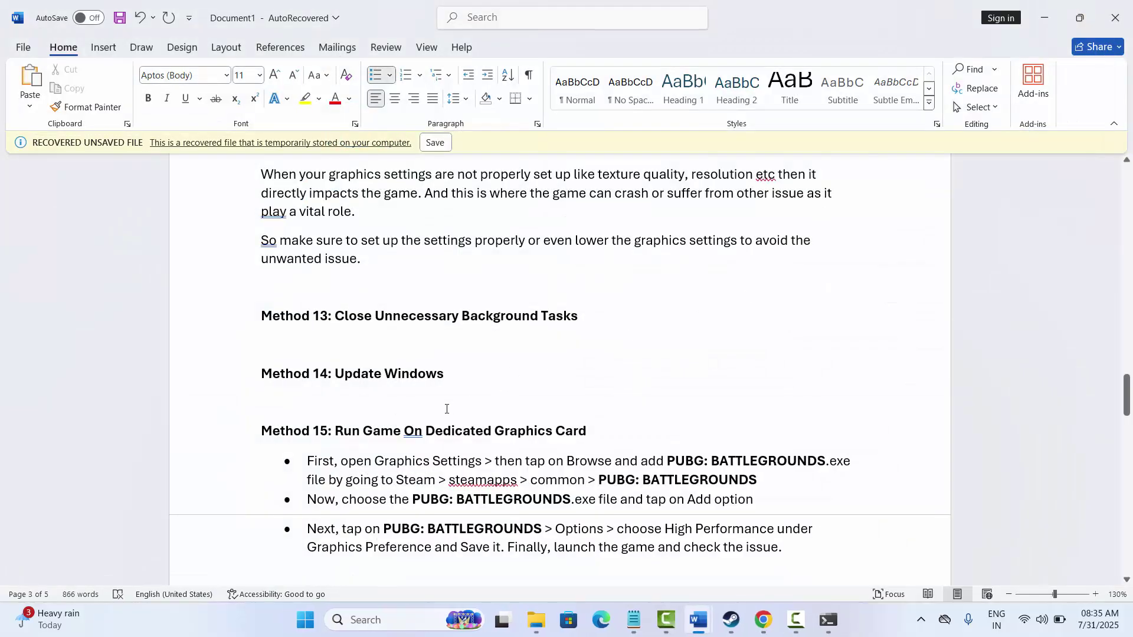
Step: Read Methods 15 and 16 in the document and open the Windows Graphics settings to look through the custom app list
scroll(443, 411, "down", 3)
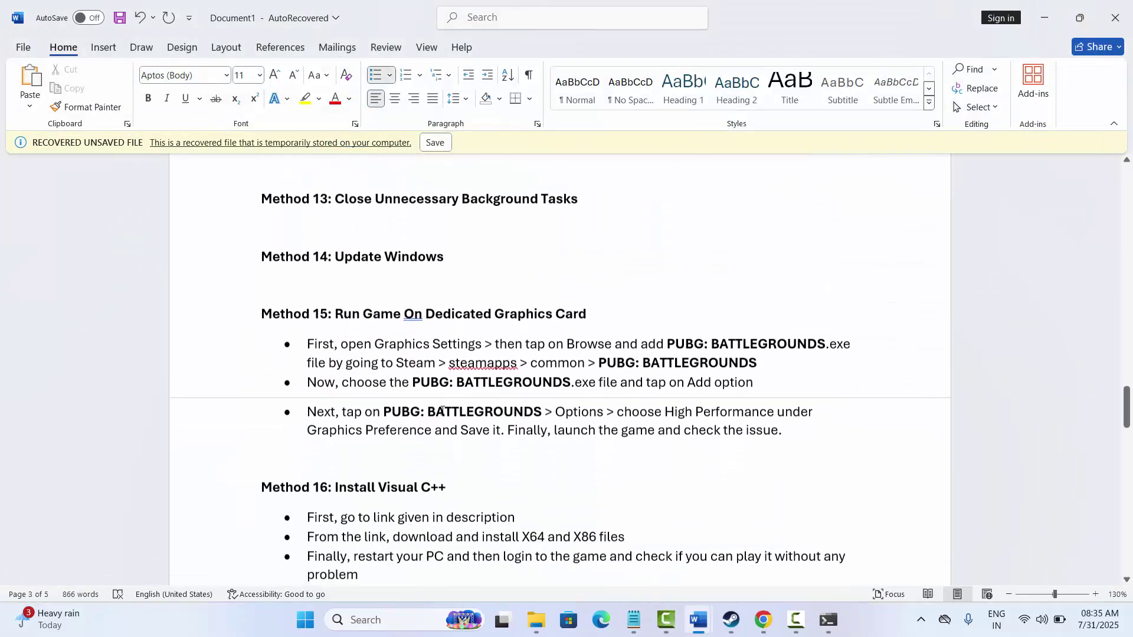
scroll(507, 396, "down", 2)
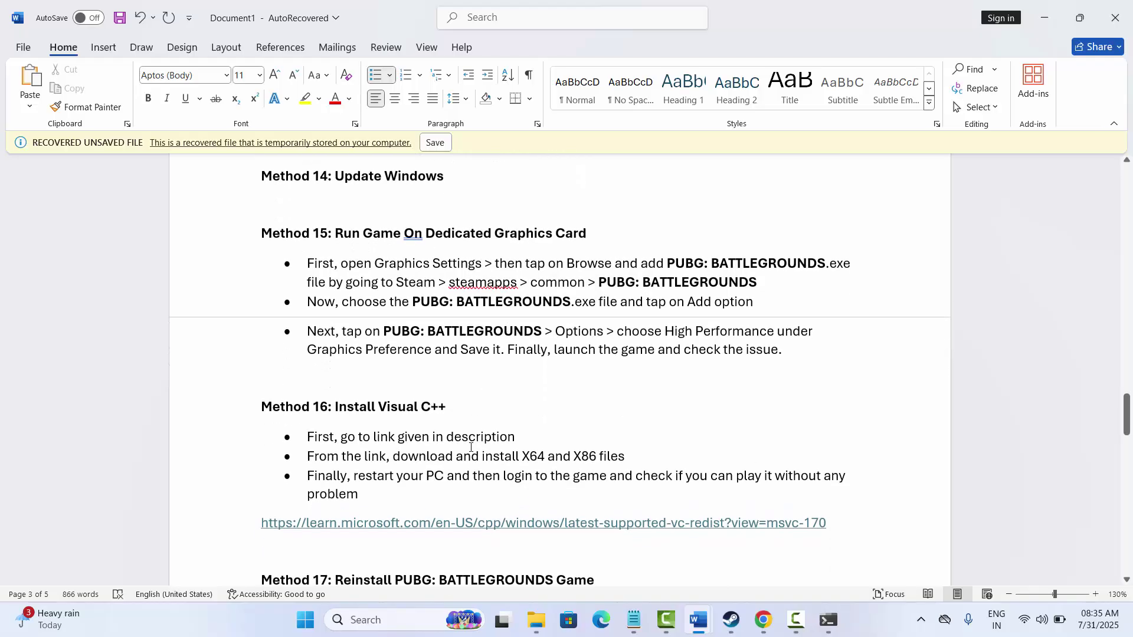
left_click(377, 619)
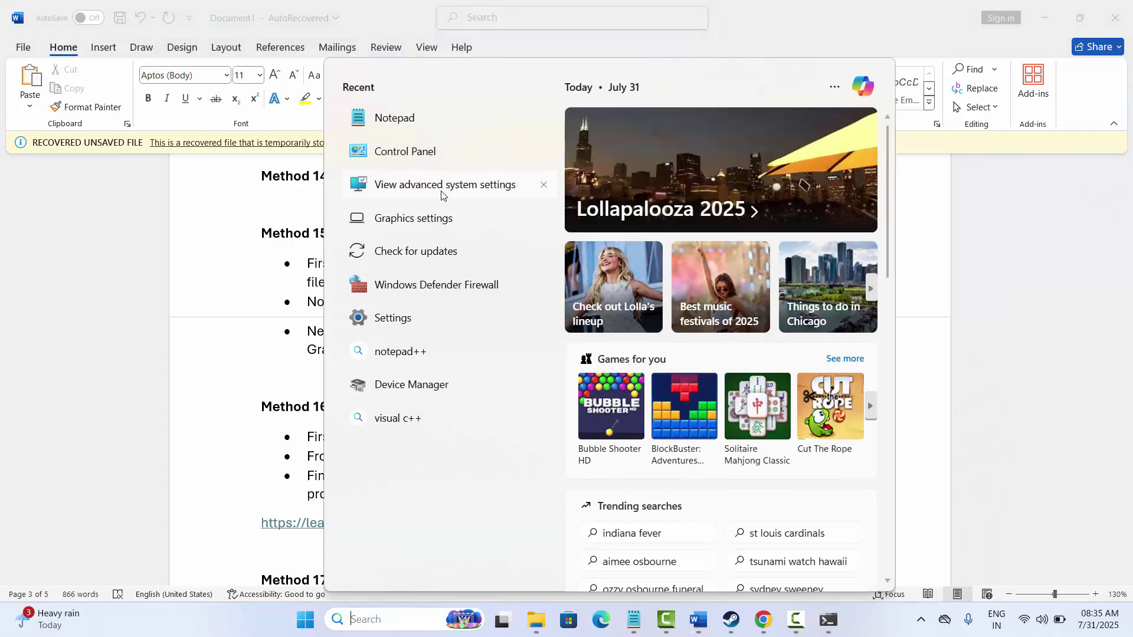
left_click(424, 229)
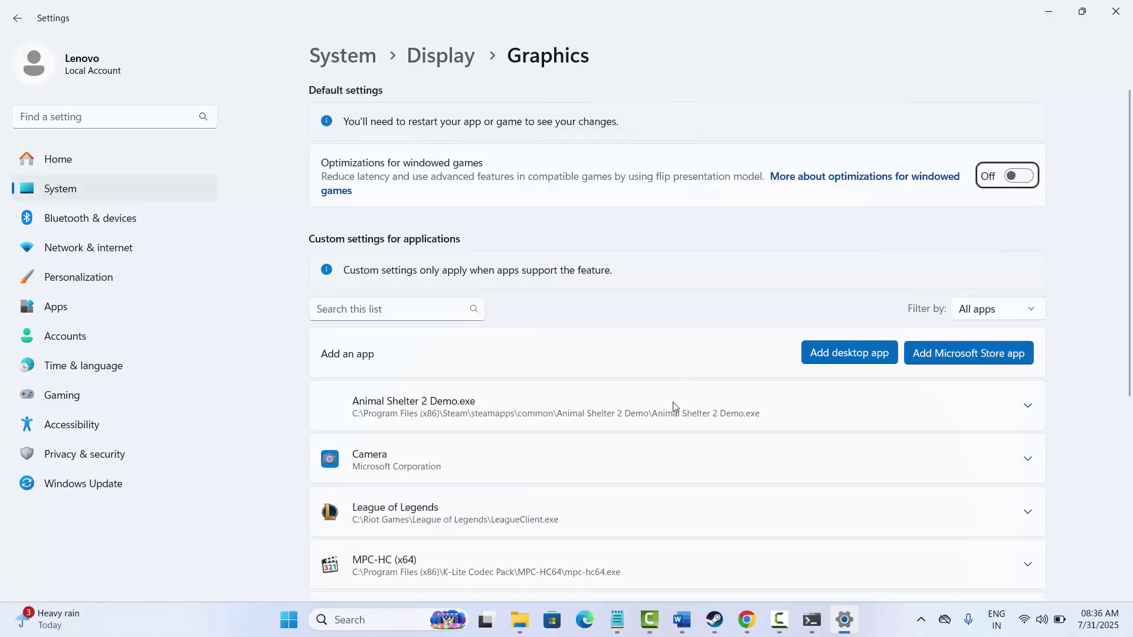
scroll(665, 453, "down", 3)
scroll(665, 453, "down", 2)
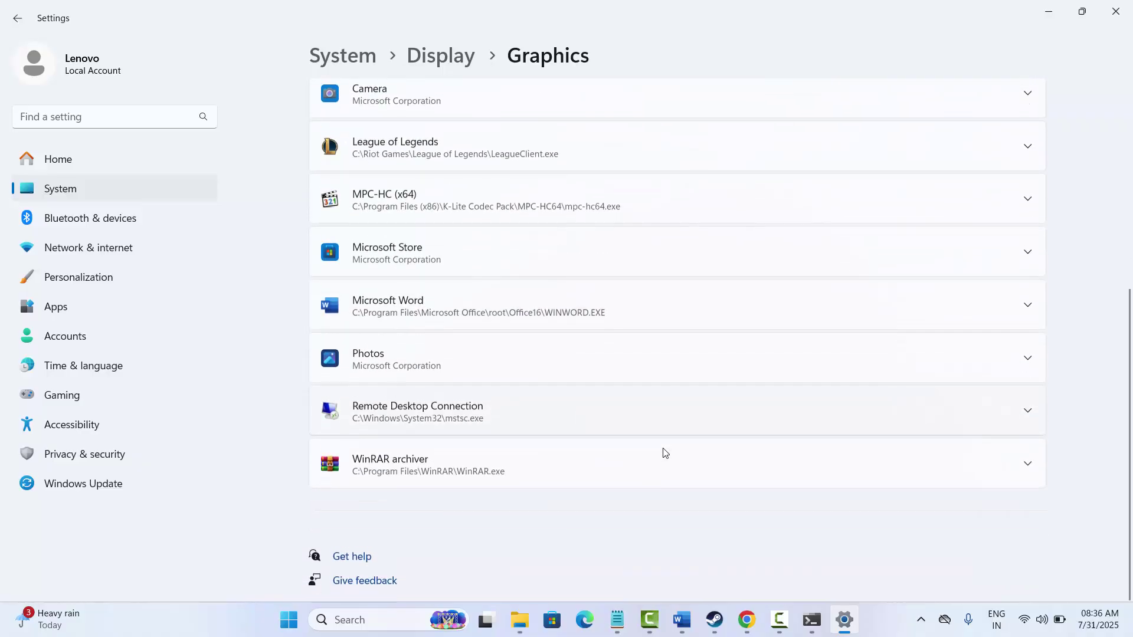
scroll(665, 453, "up", 6)
Step: Start adding a desktop app to the graphics list and browse to Program Files (x86) on the C: drive
left_click(847, 387)
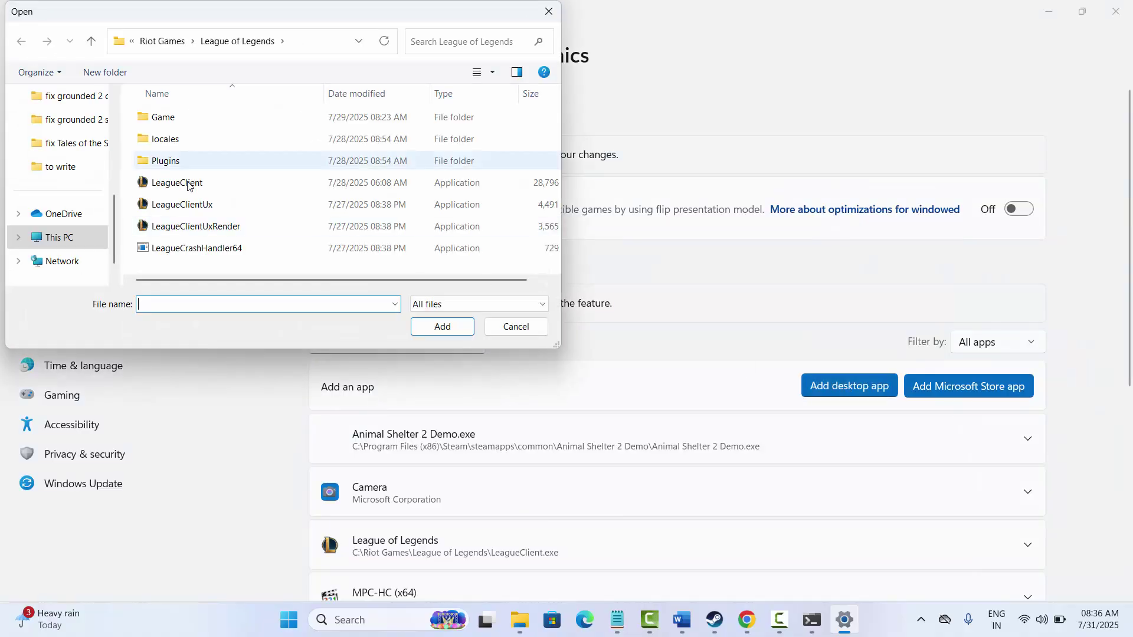
left_click(161, 41)
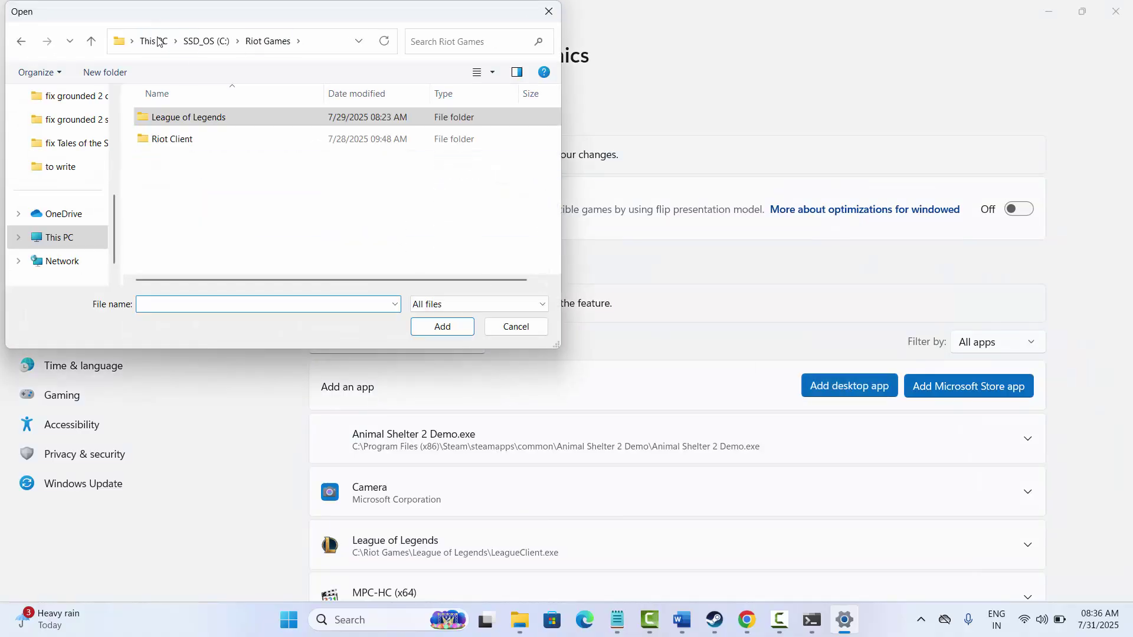
left_click(198, 42)
left_click(201, 230)
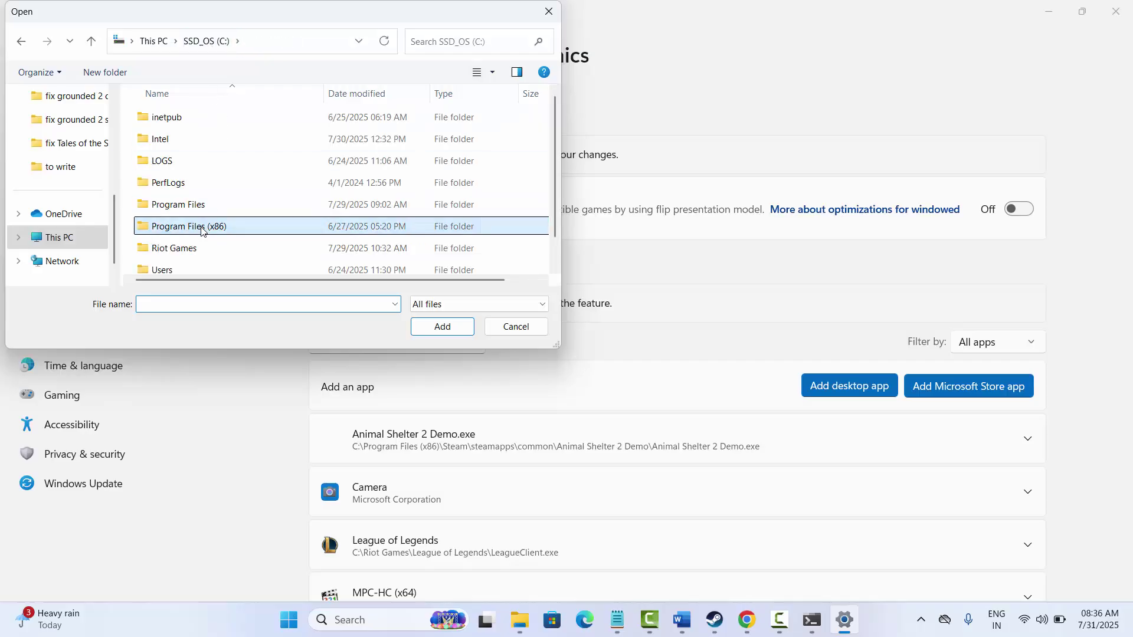
double_click(201, 229)
Step: Browse into the Steam folder and on to its steamapps > common subfolder
scroll(195, 210, "down", 3)
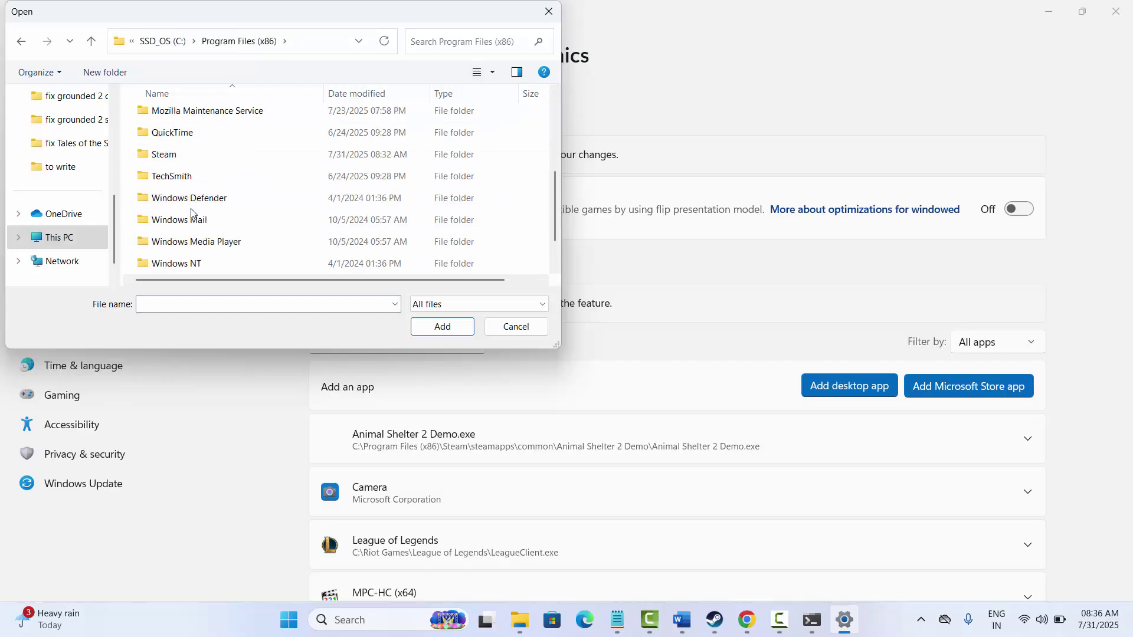
scroll(190, 212, "down", 1)
scroll(190, 212, "up", 3)
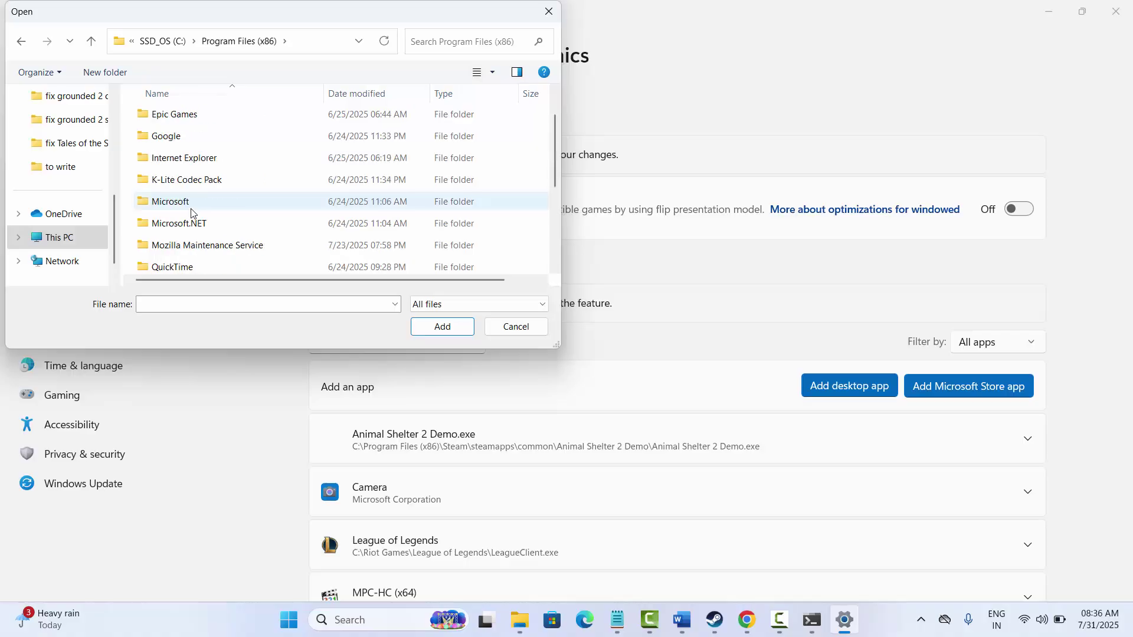
scroll(190, 229, "down", 1)
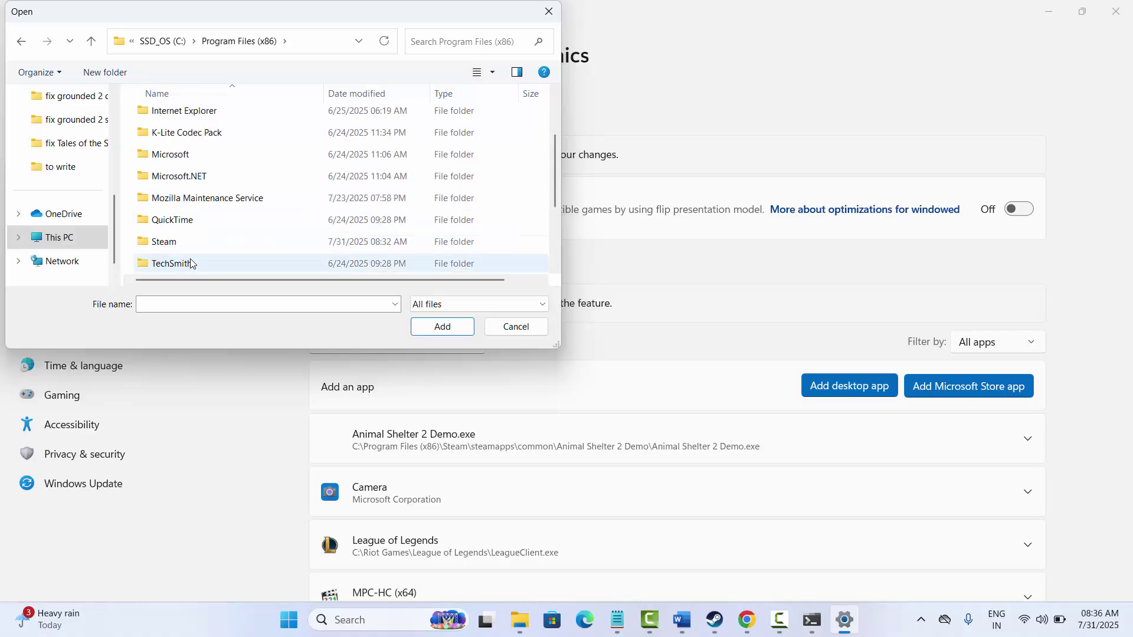
double_click(168, 239)
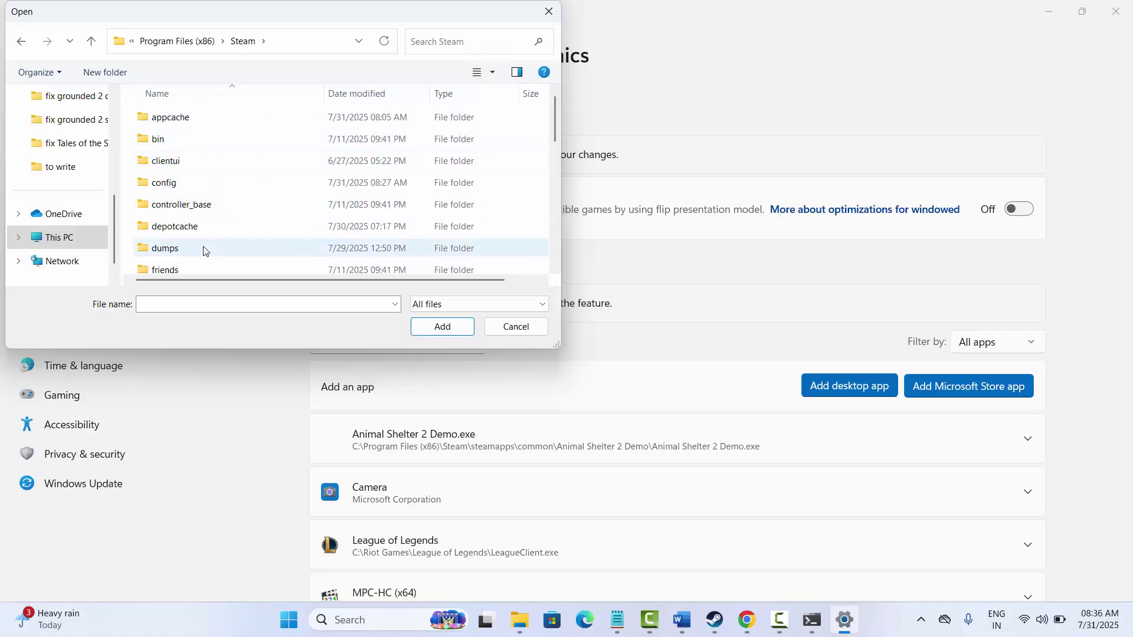
scroll(202, 248, "down", 2)
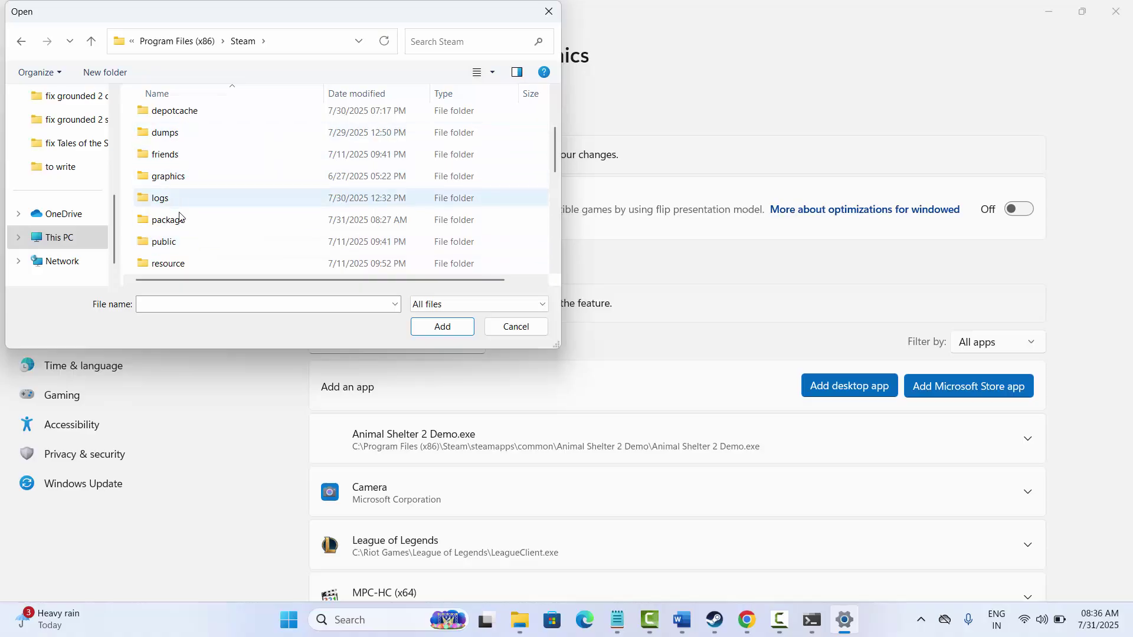
scroll(177, 220, "down", 1)
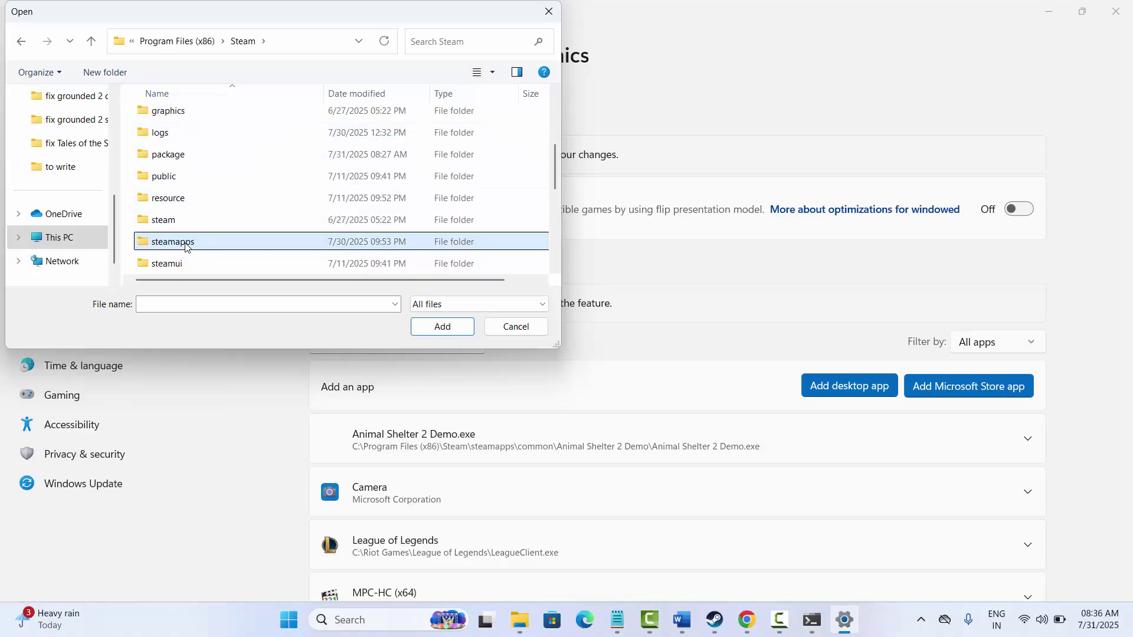
double_click(192, 241)
left_click(180, 123)
double_click(178, 123)
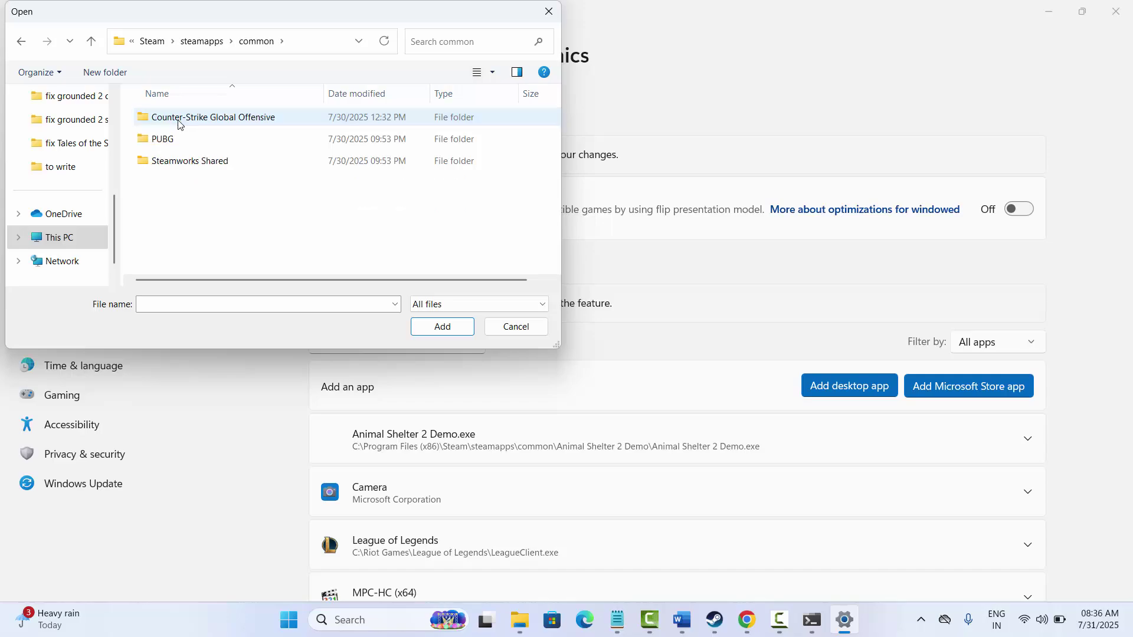
Step: Add the TslGame application from PUBG > TslGame > Binaries > Win64 to the custom graphics apps
double_click(186, 144)
double_click(187, 142)
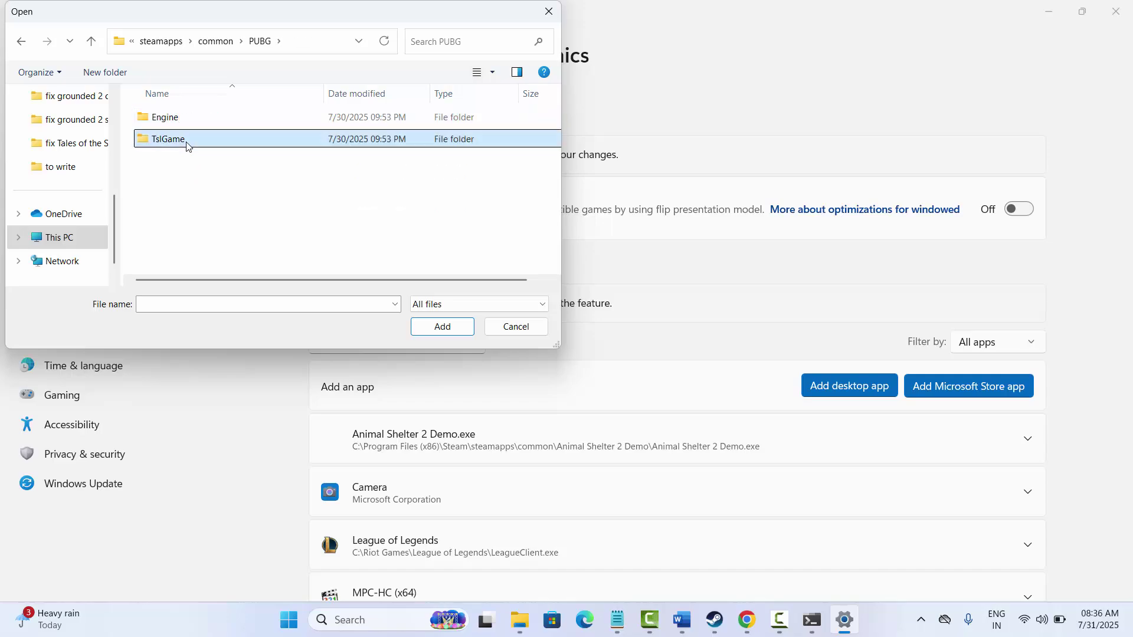
double_click(177, 119)
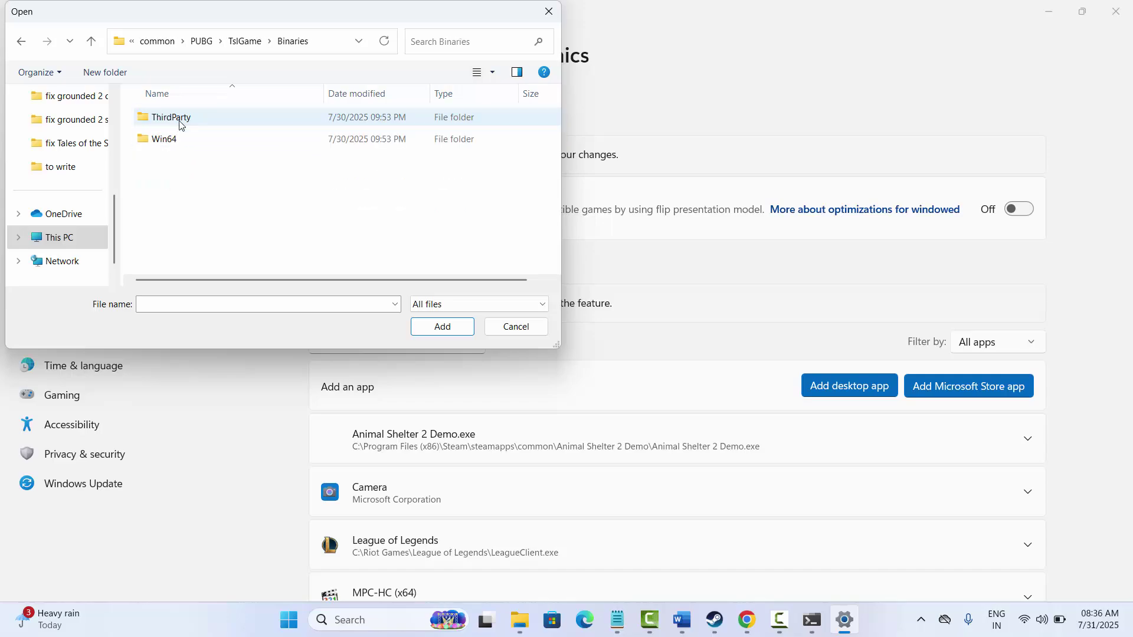
double_click(182, 140)
left_click(196, 186)
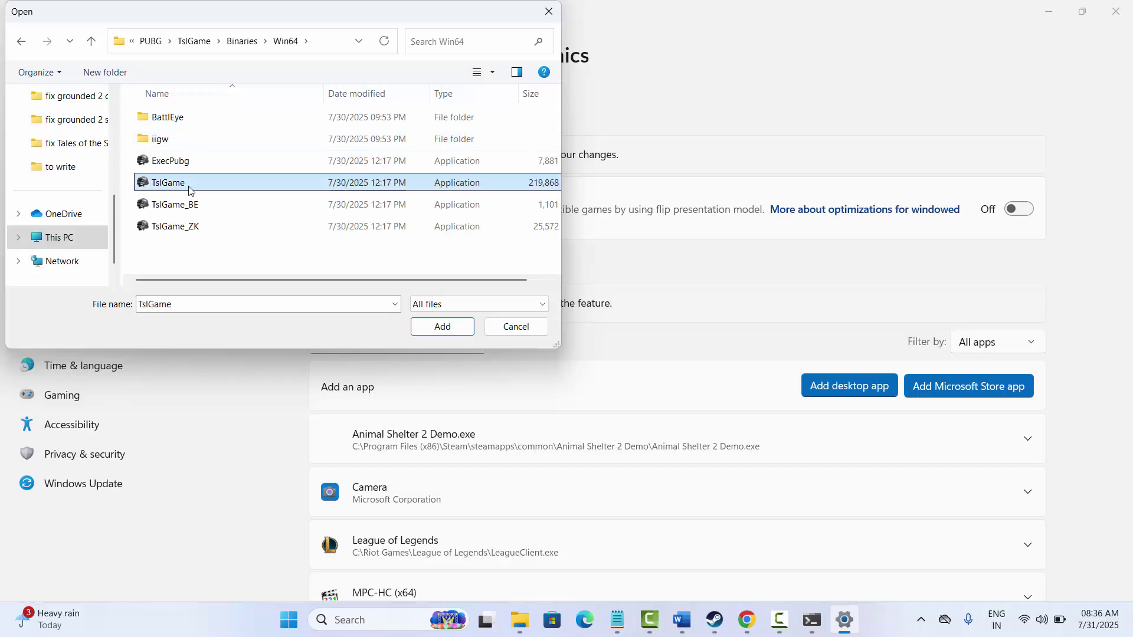
left_click(441, 327)
Step: Set TslGame's GPU preference to High Performance and close the Settings window
scroll(625, 435, "down", 3)
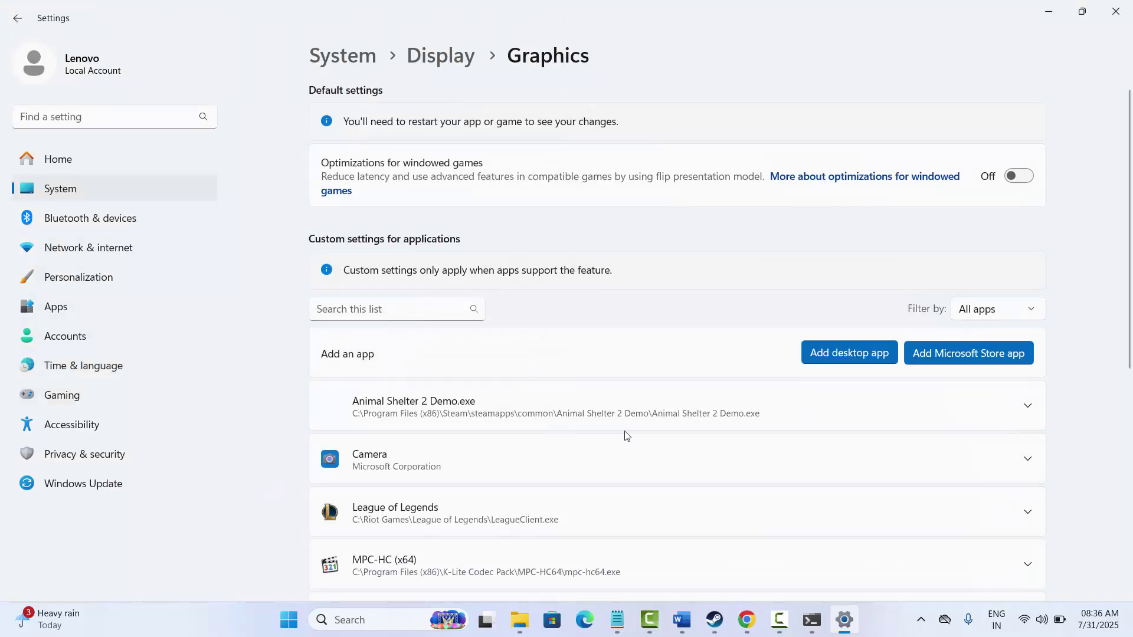
scroll(625, 435, "down", 4)
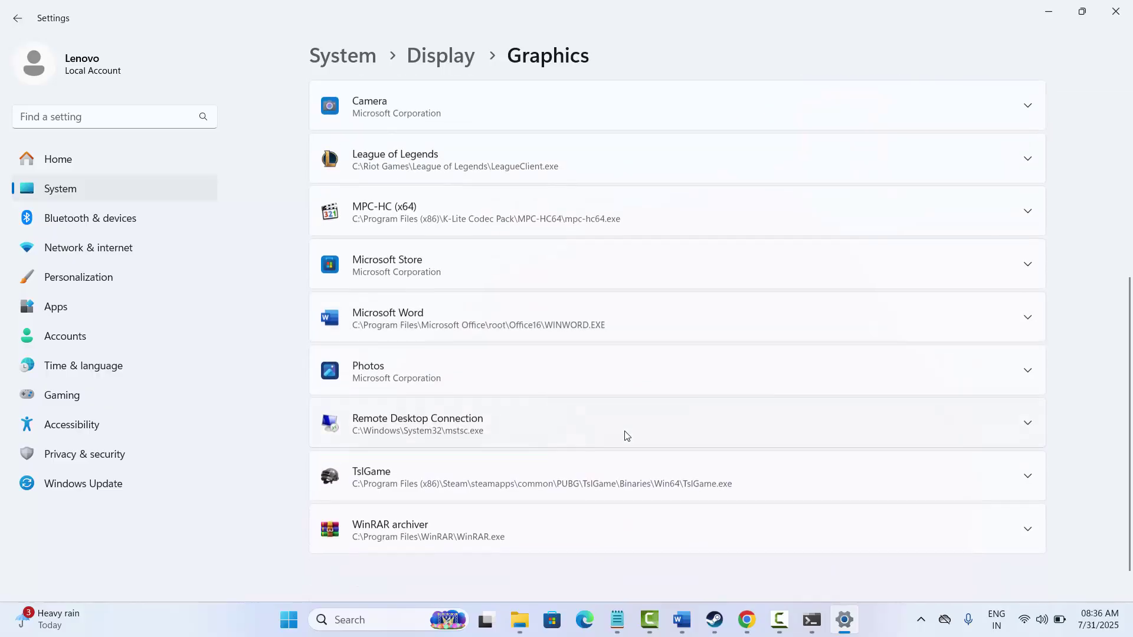
left_click(1028, 429)
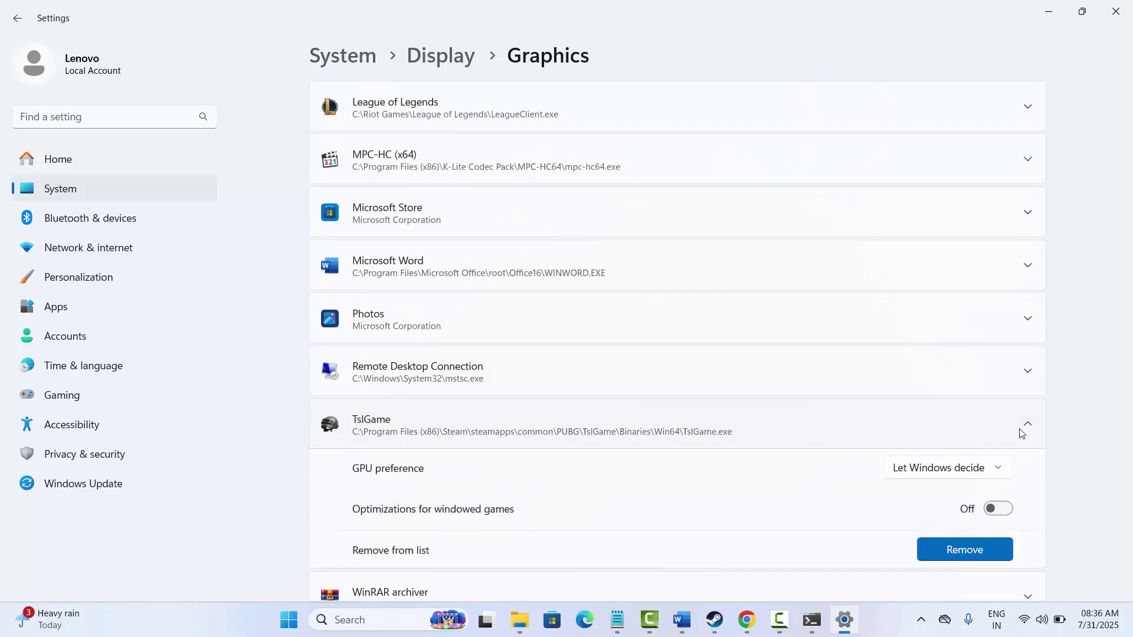
left_click(929, 476)
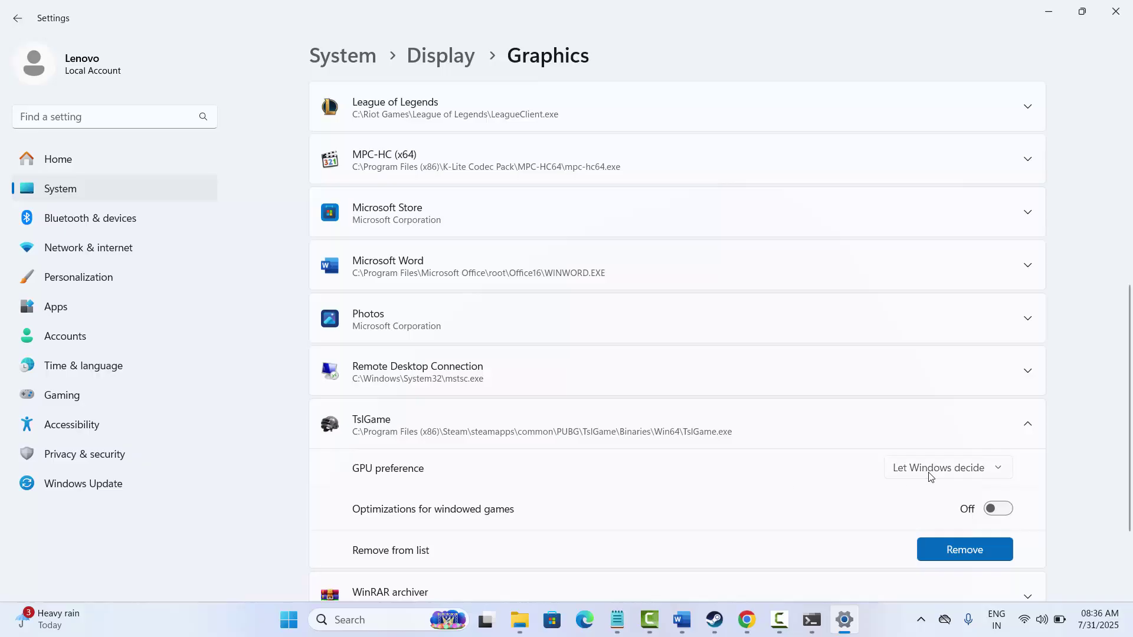
left_click(931, 524)
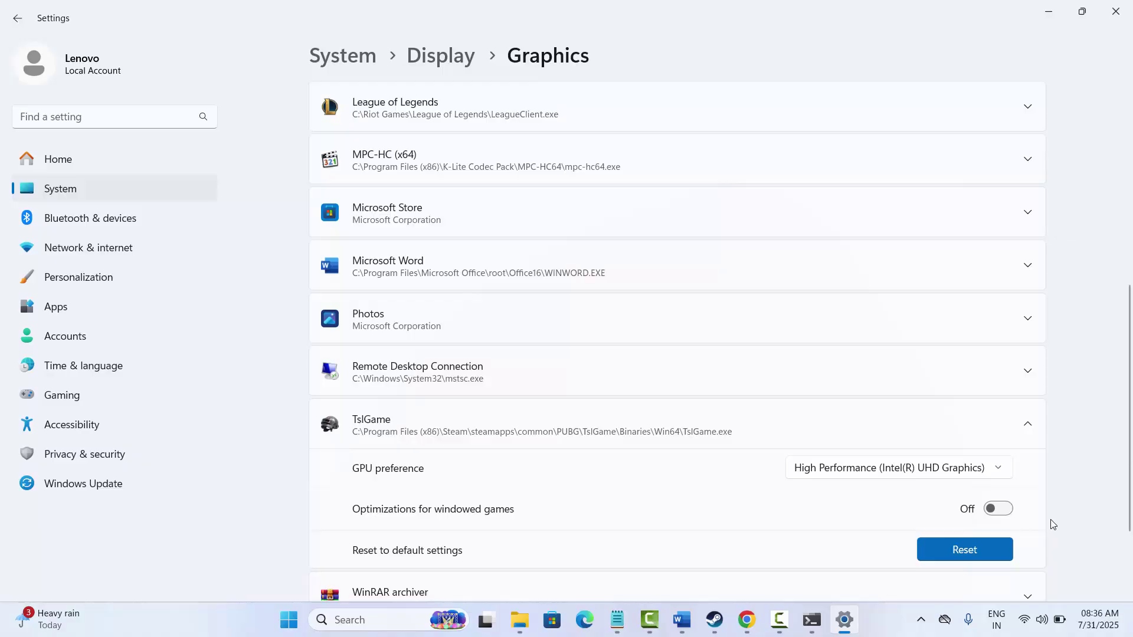
left_click(1115, 11)
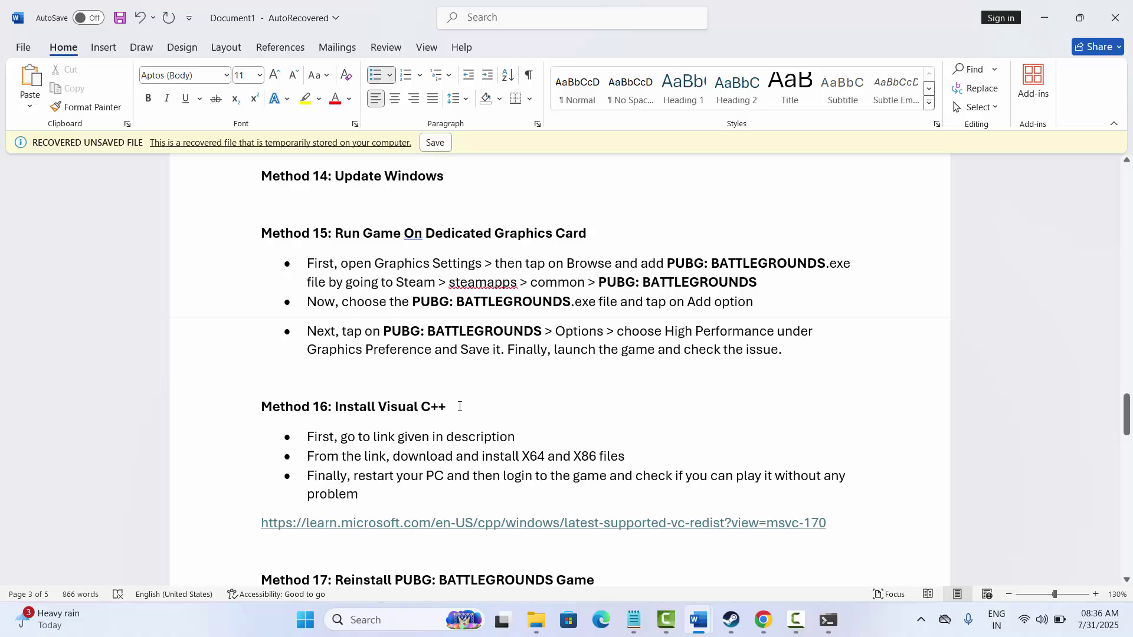
Step: Read Method 16 on installing Visual C++ and the Method 17 heading in the Word document
scroll(442, 412, "down", 1)
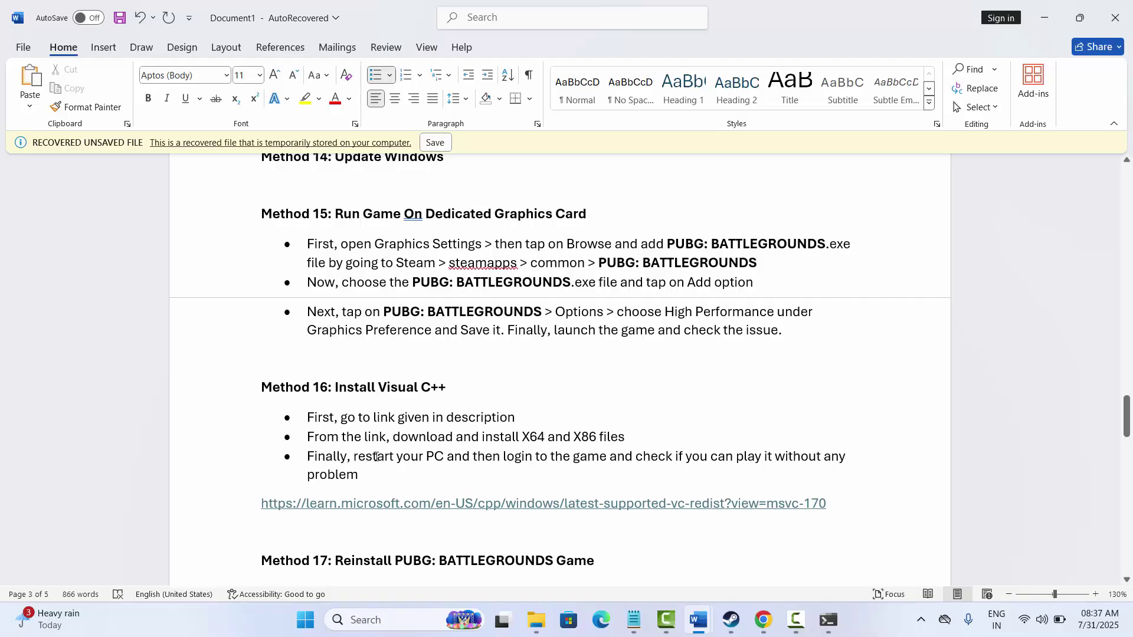
scroll(313, 481, "down", 2)
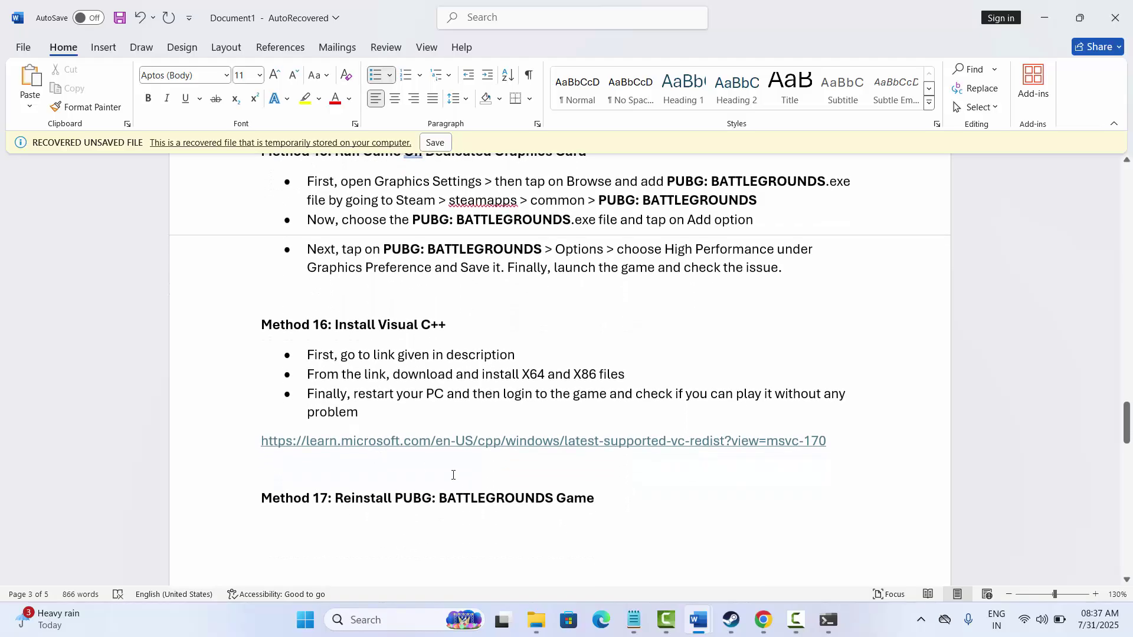
scroll(465, 481, "down", 1)
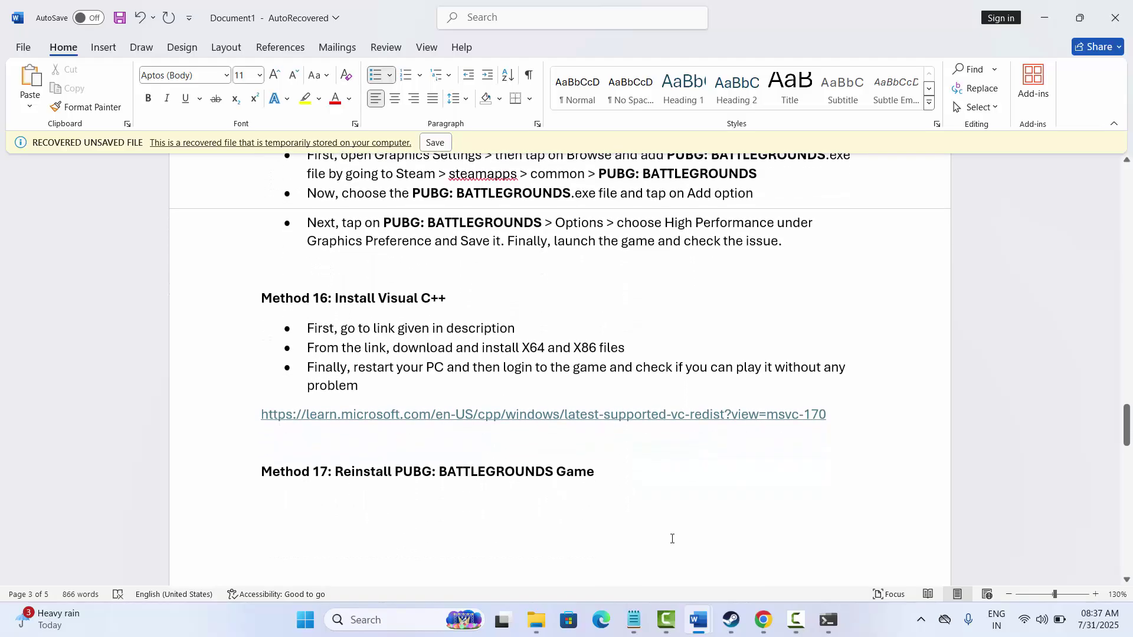
Step: Switch to Steam, bring up the uninstall prompt for PUBG: BATTLEGROUNDS from the library, and cancel it
left_click(736, 623)
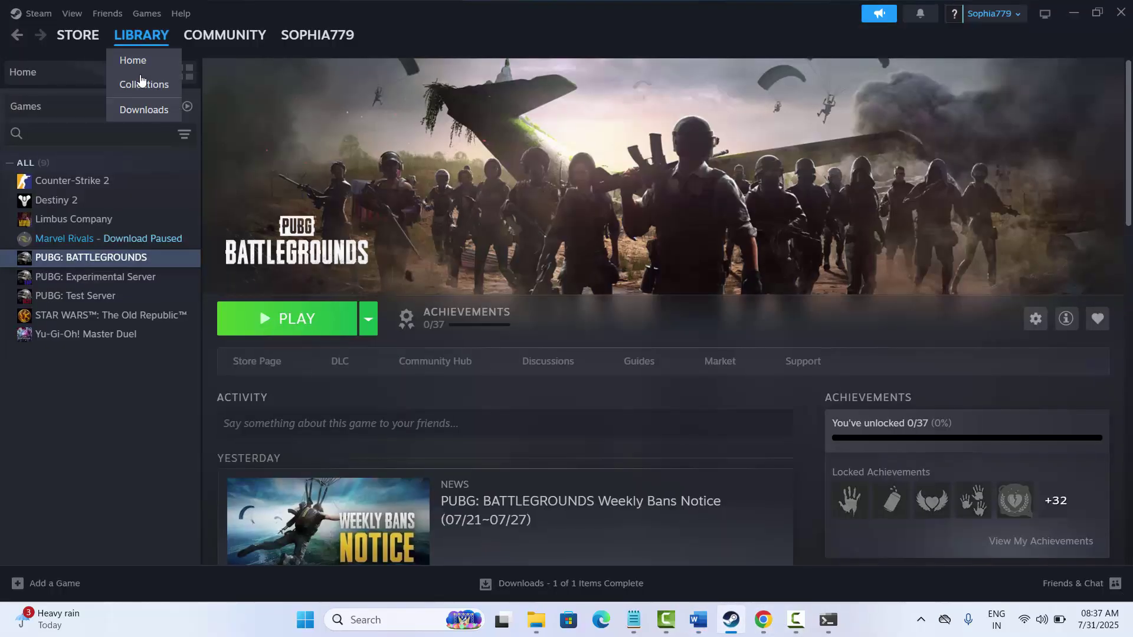
right_click(127, 258)
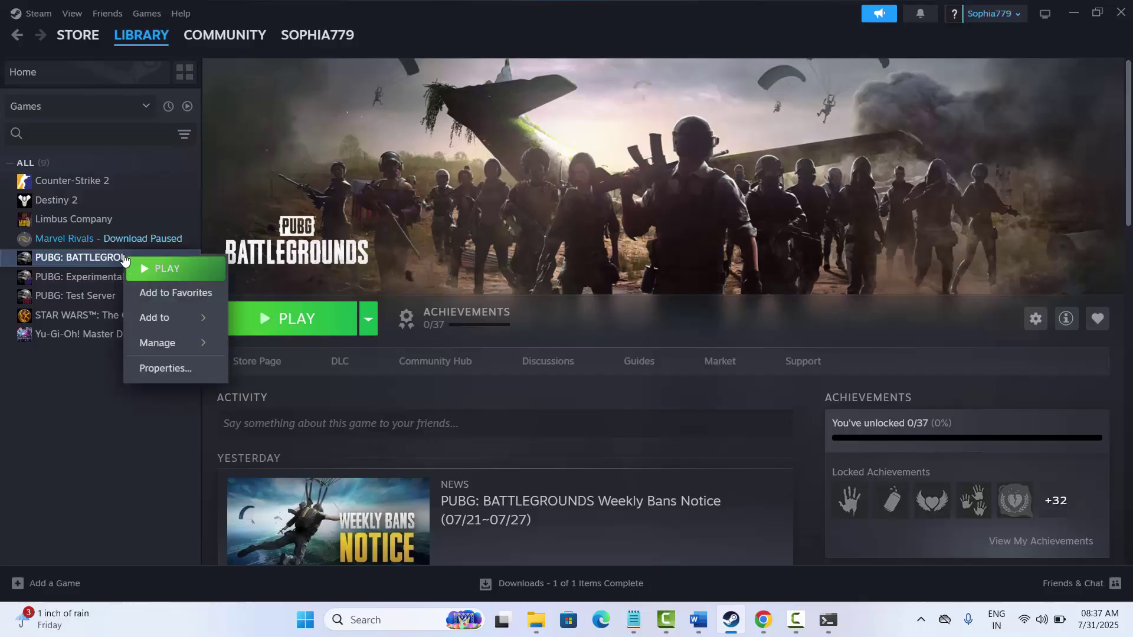
mouse_move(168, 343)
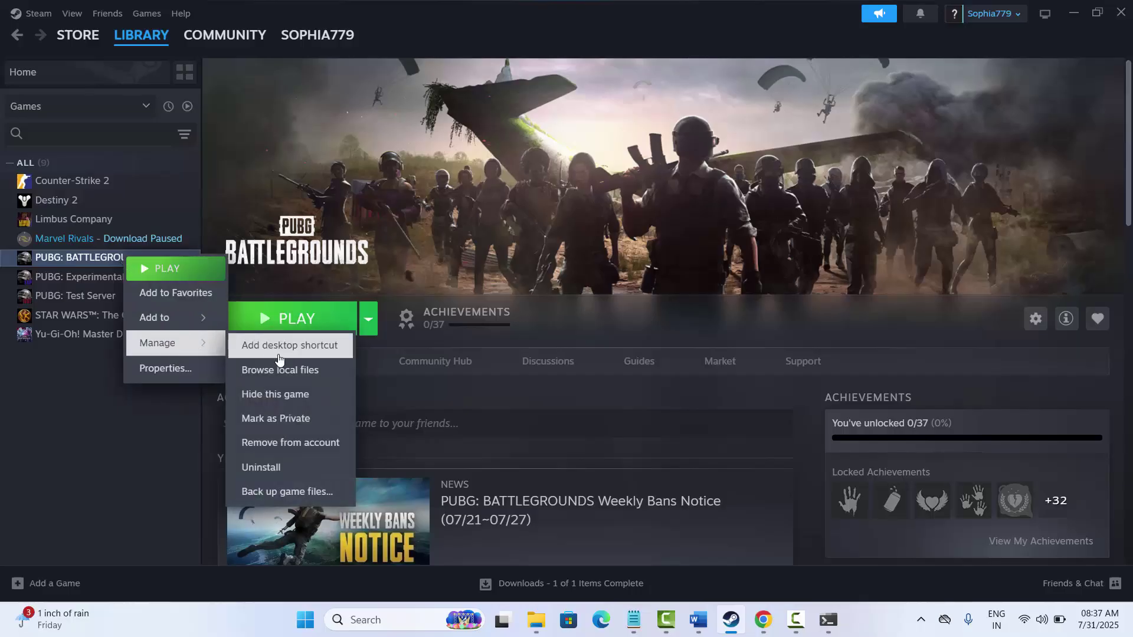
left_click(291, 469)
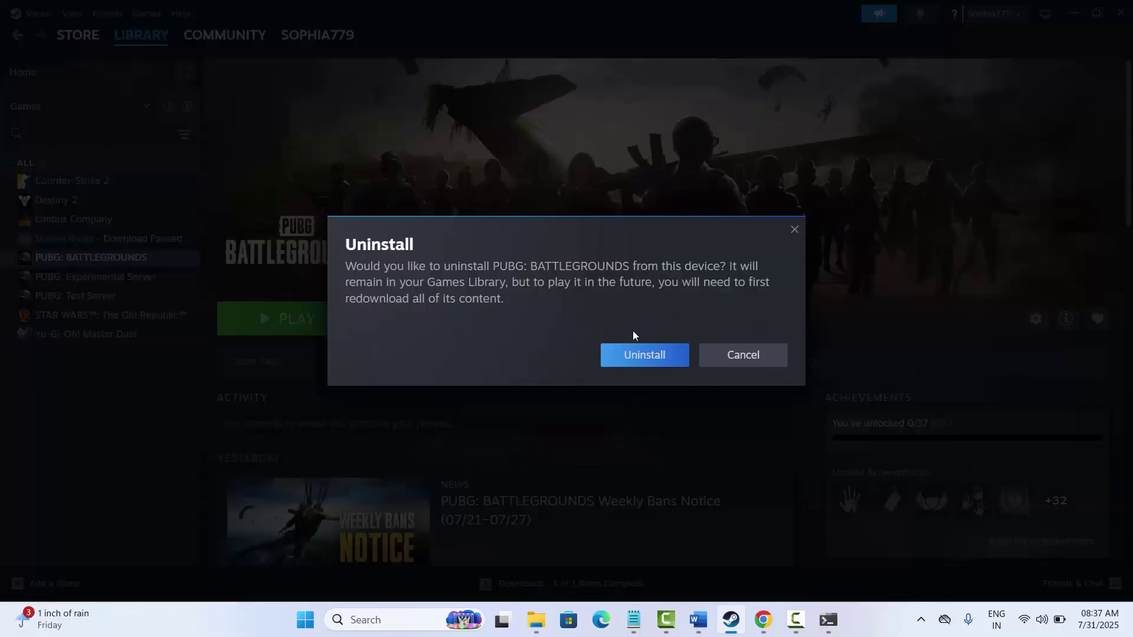
left_click(739, 357)
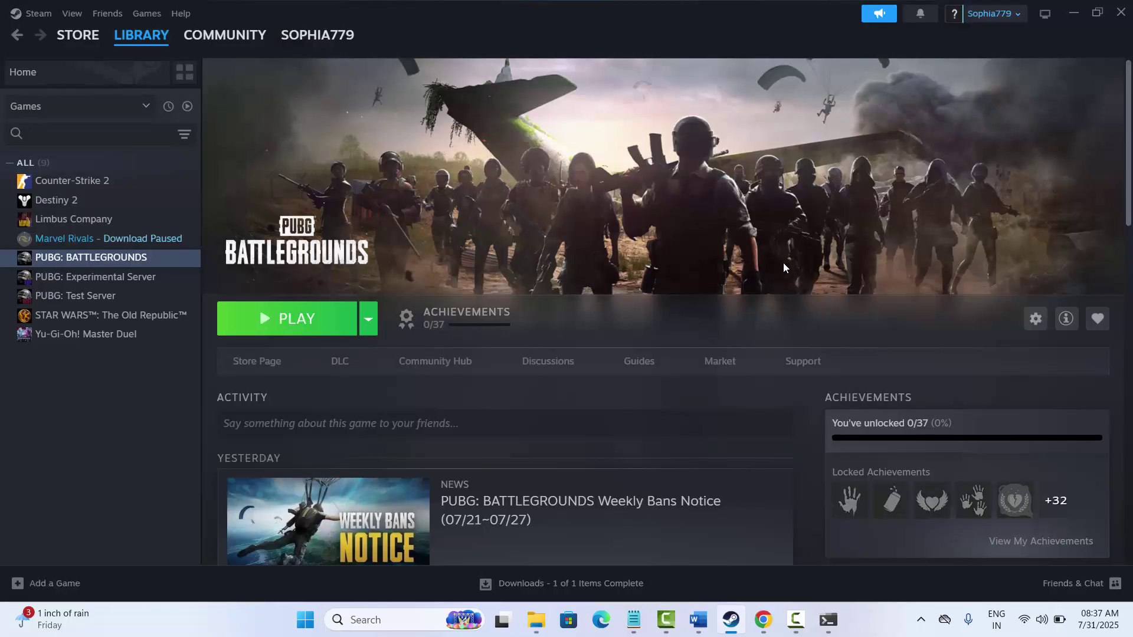